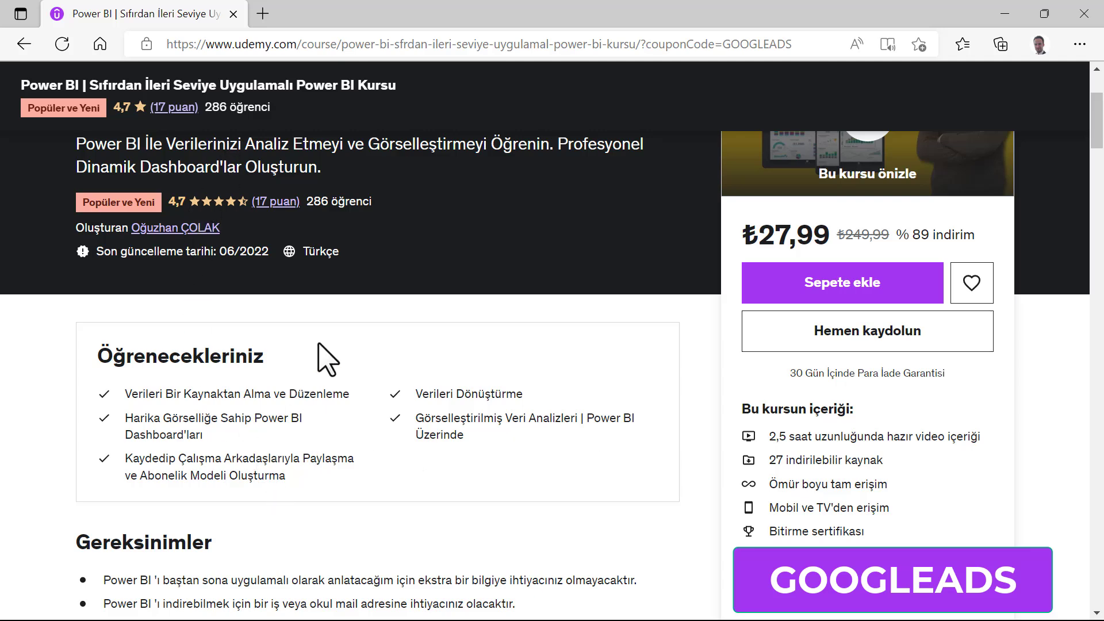
Browse the Power BI course page on Udemy, expanding the curriculum's second section and reading down to the instructor details
scroll(348, 334, up, 3)
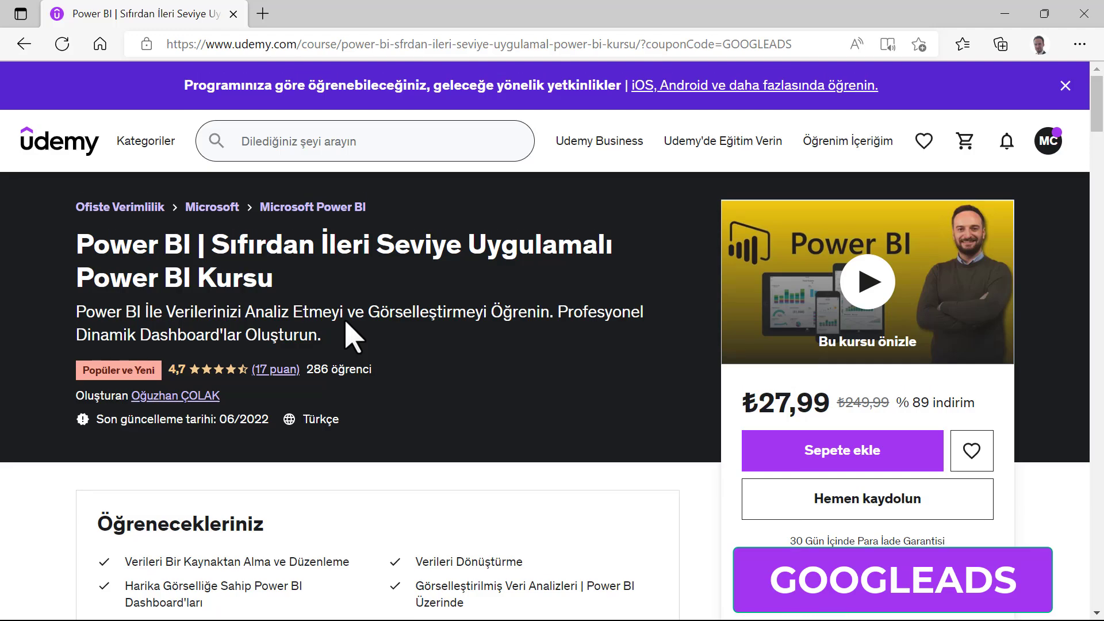
scroll(346, 320, down, 2)
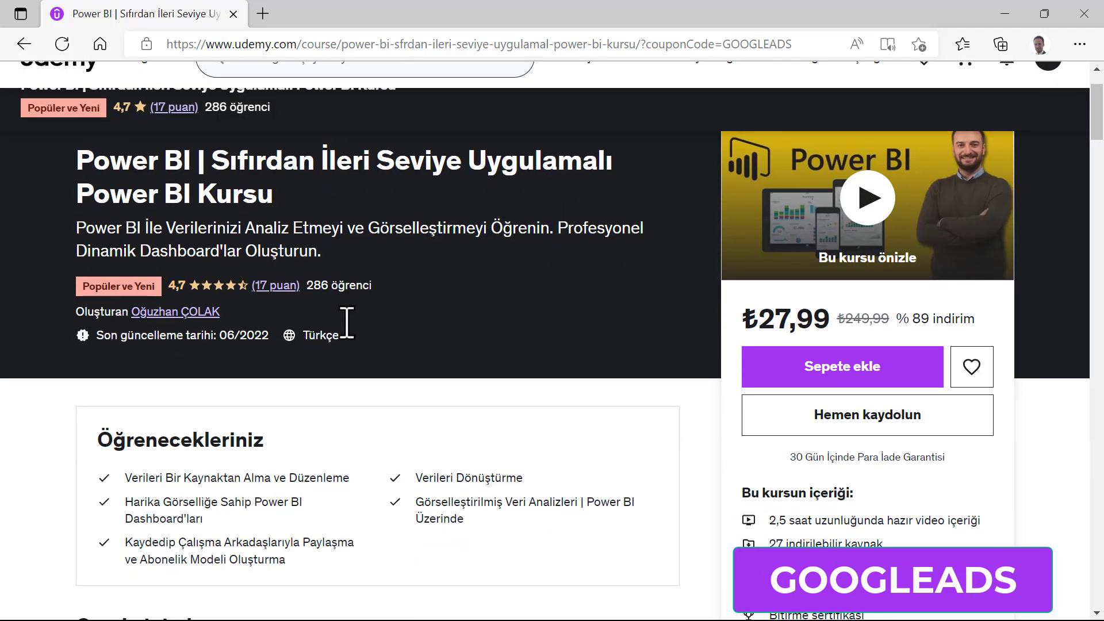
scroll(347, 324, down, 10)
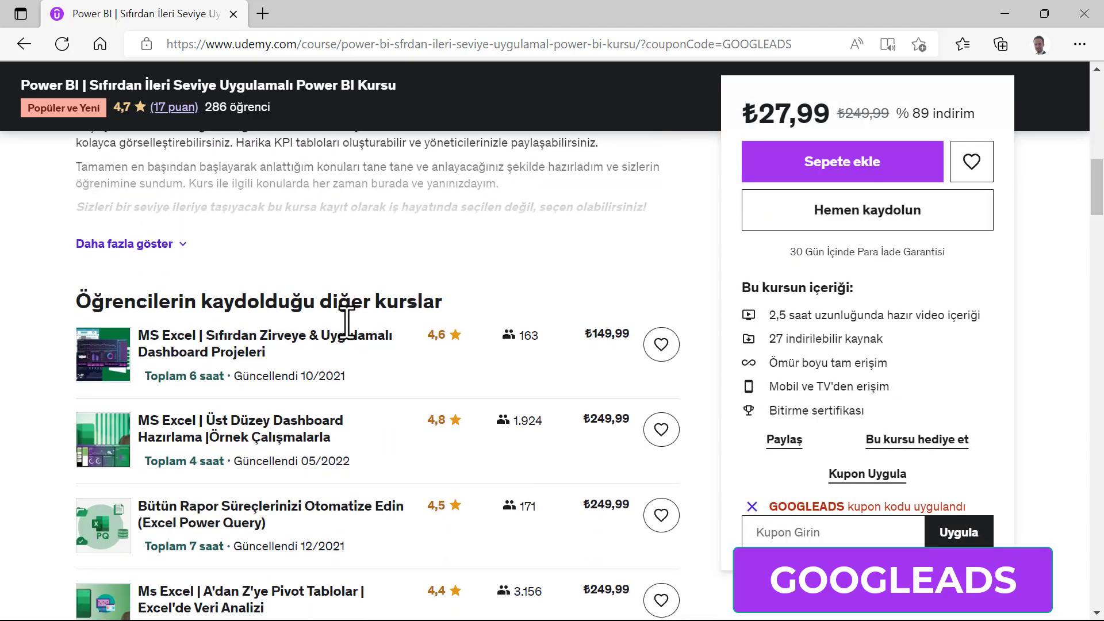
scroll(348, 328, down, 15)
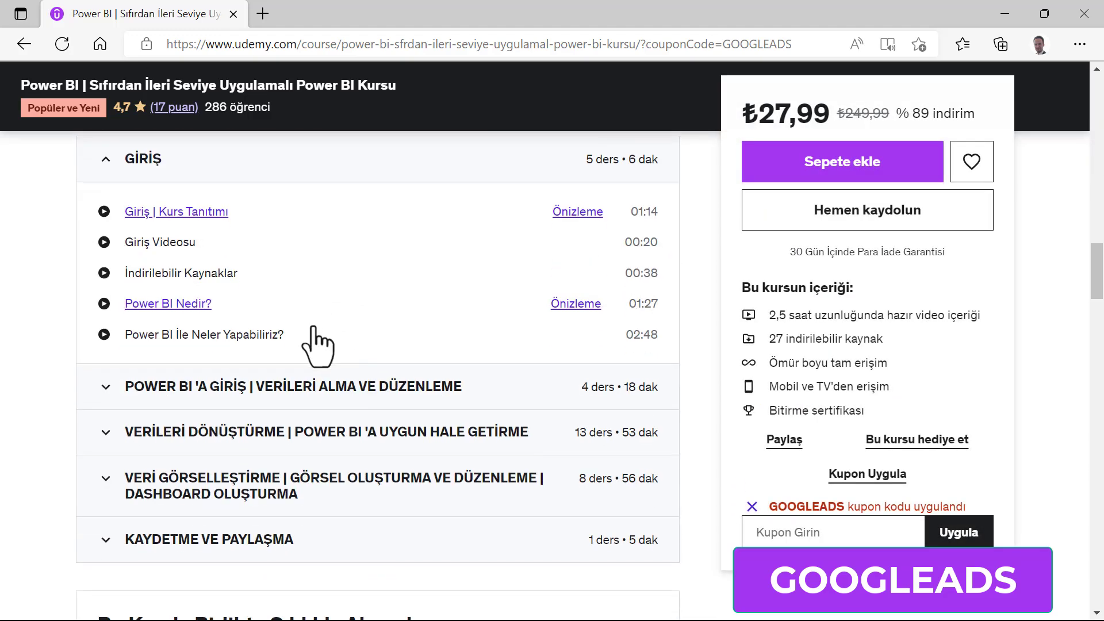
click(110, 387)
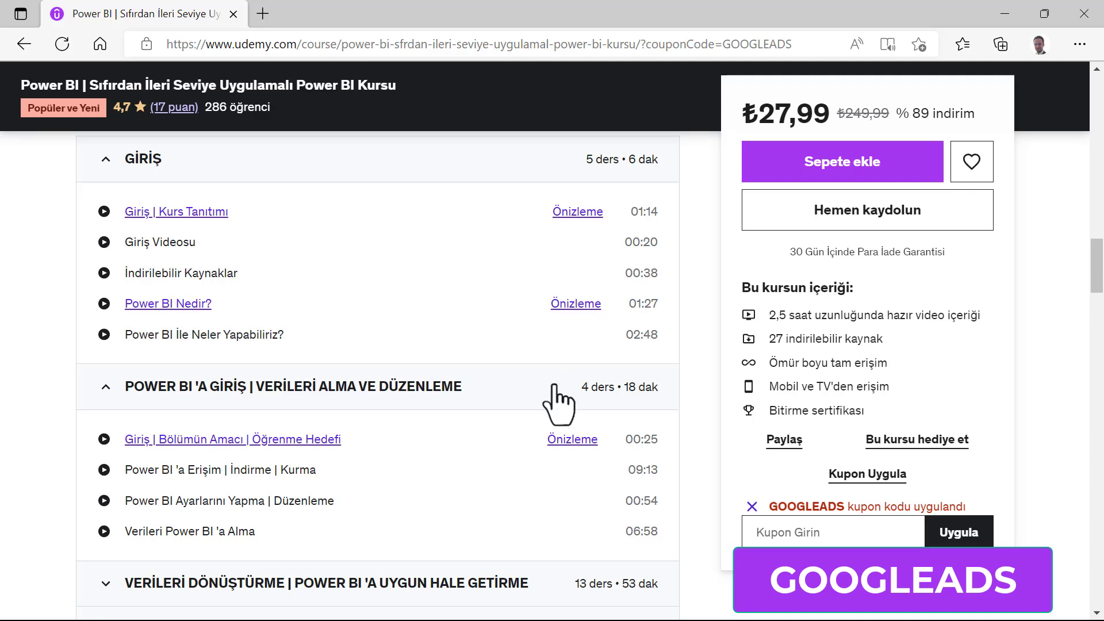
scroll(554, 387, down, 15)
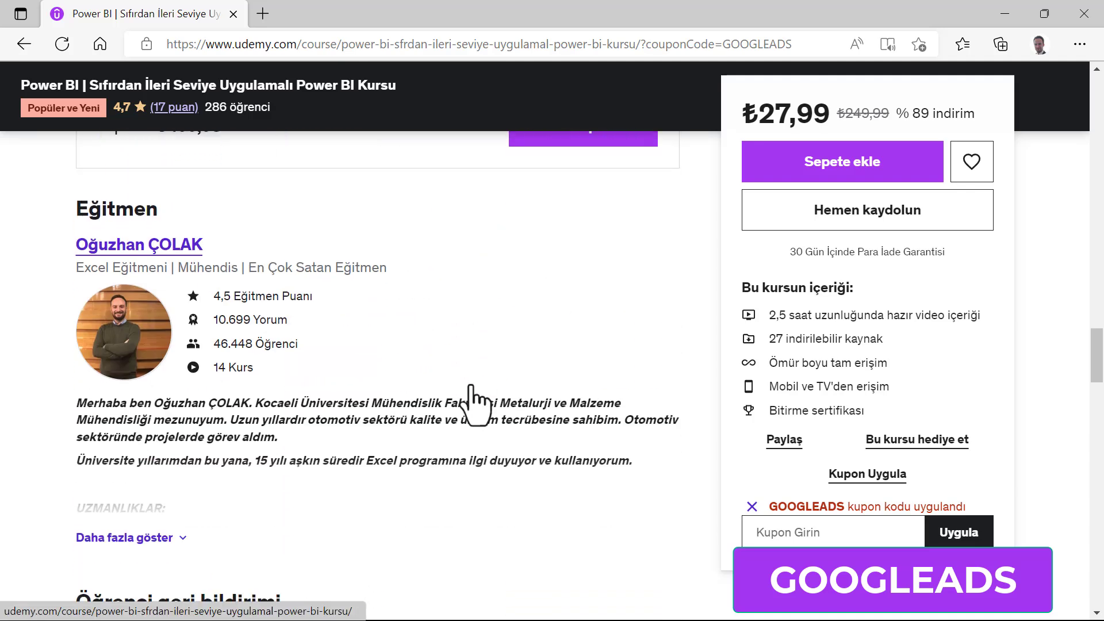
scroll(477, 402, down, 10)
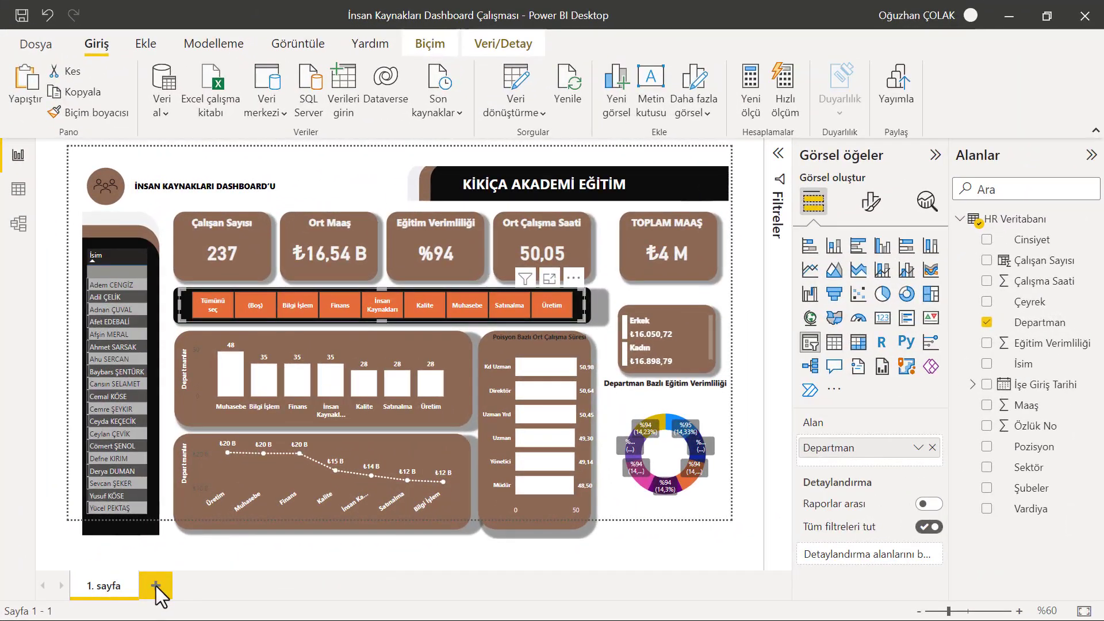
Switch to Power BI Desktop and add a new blank report page after the dashboard page
click(155, 585)
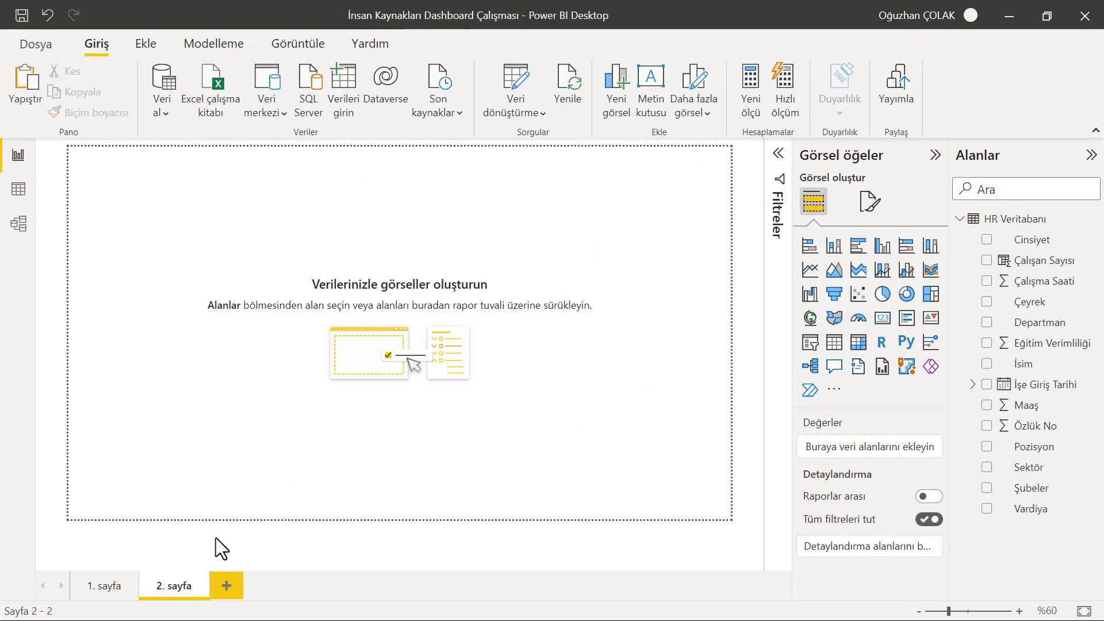
click(96, 592)
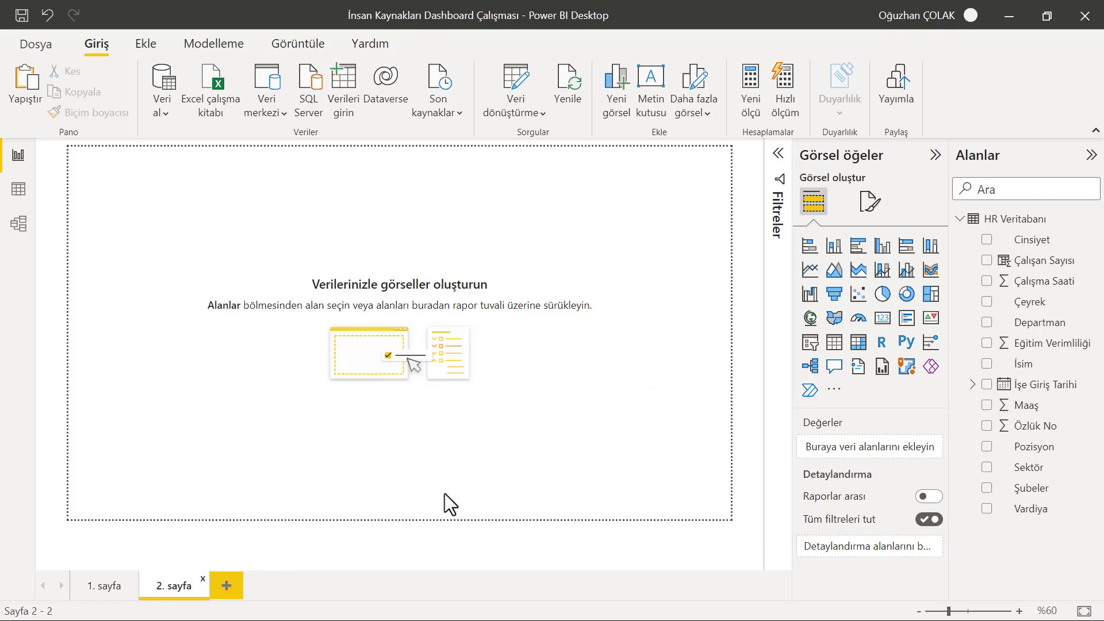
click(774, 602)
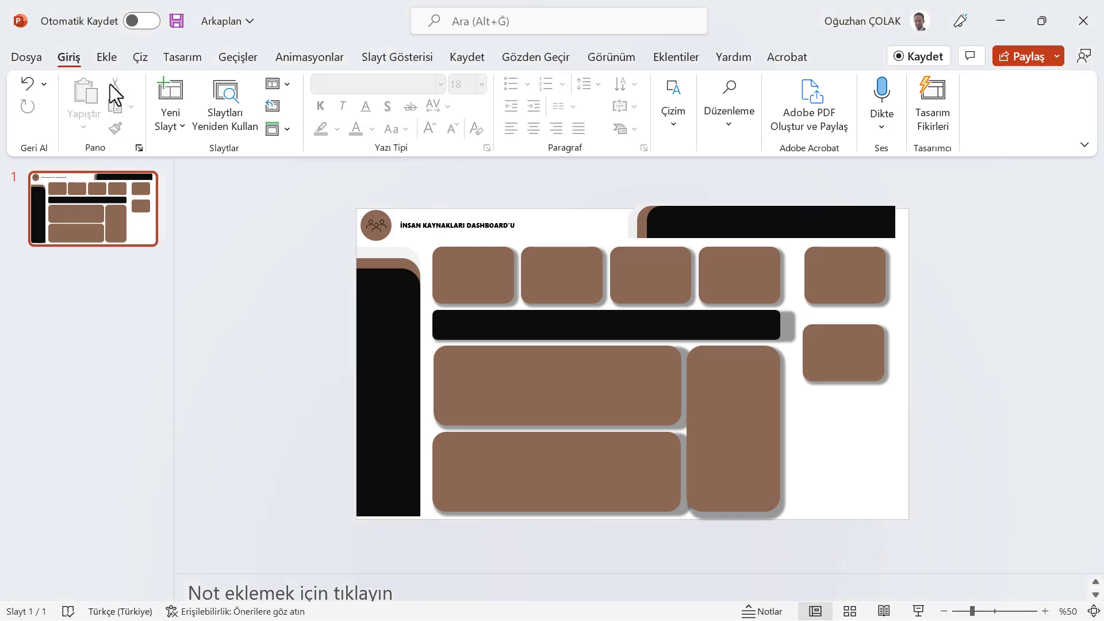
Switch to PowerPoint and insert a new blank slide after the dashboard background slide
click(106, 59)
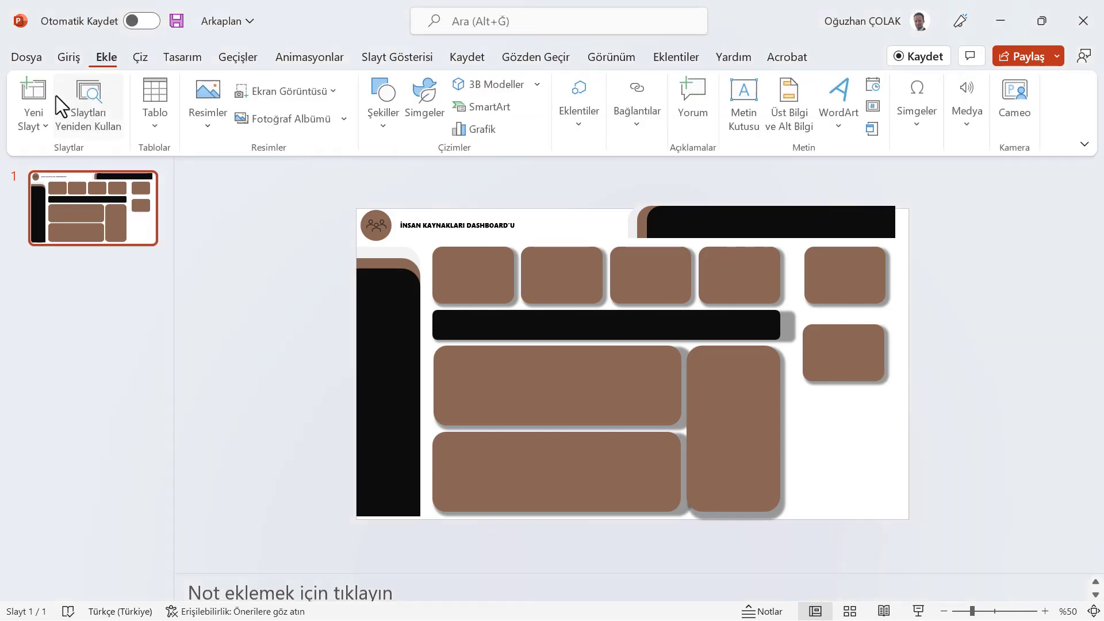
click(36, 120)
click(68, 353)
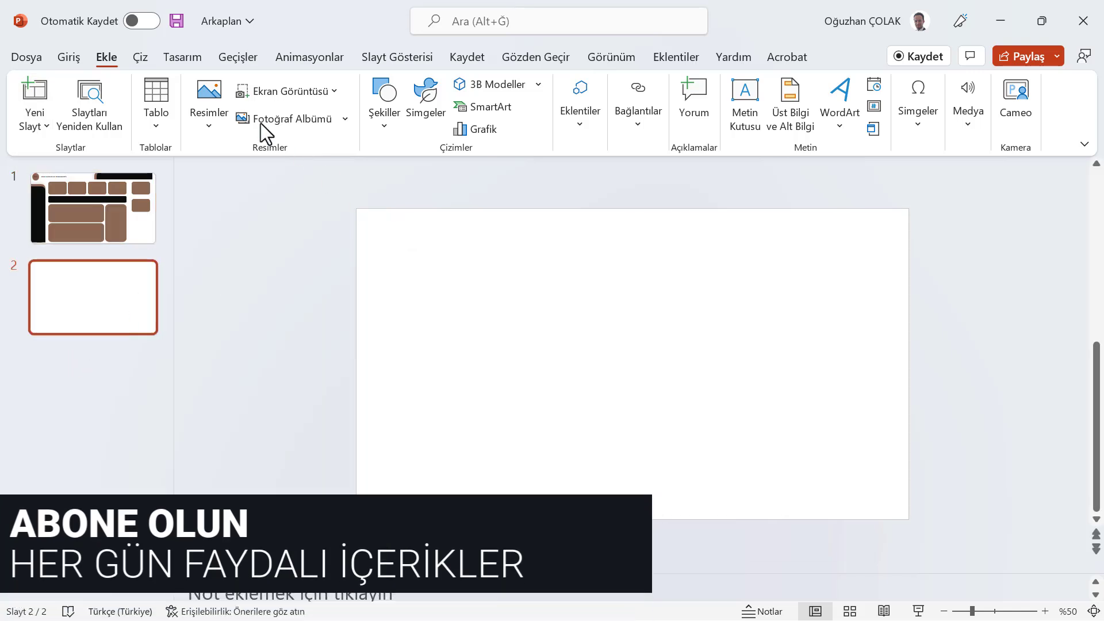
Draw a rounded-corner rectangle about 6.5 cm wide and 4 cm high on the new slide
click(384, 123)
click(500, 291)
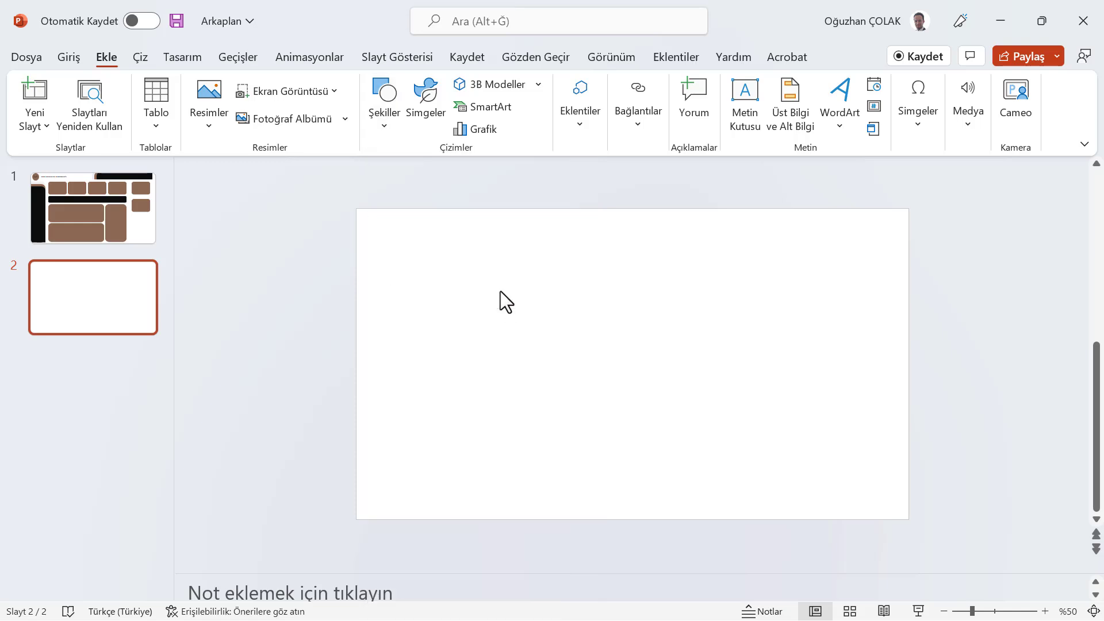
mouse_move(388, 254)
mouse_down()
mouse_move(447, 321)
mouse_move(473, 402)
mouse_move(495, 319)
mouse_up()
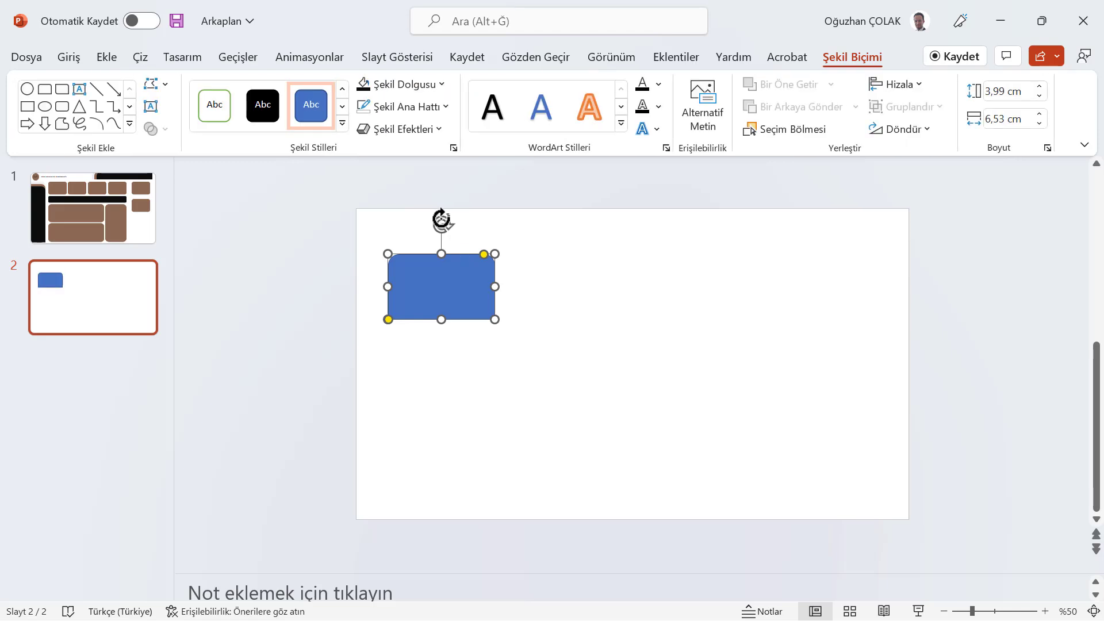
Rotate the rectangle upright and resize it to about 17.5 cm by 4.8 cm along the slide's left edge
drag(443, 224, 481, 287)
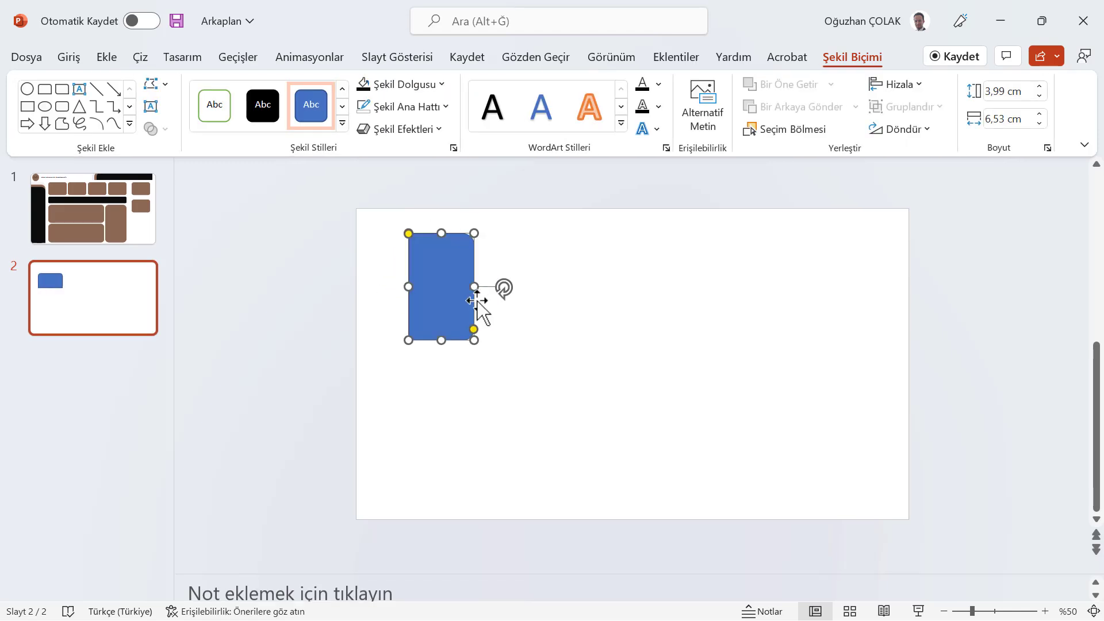
drag(441, 340, 434, 519)
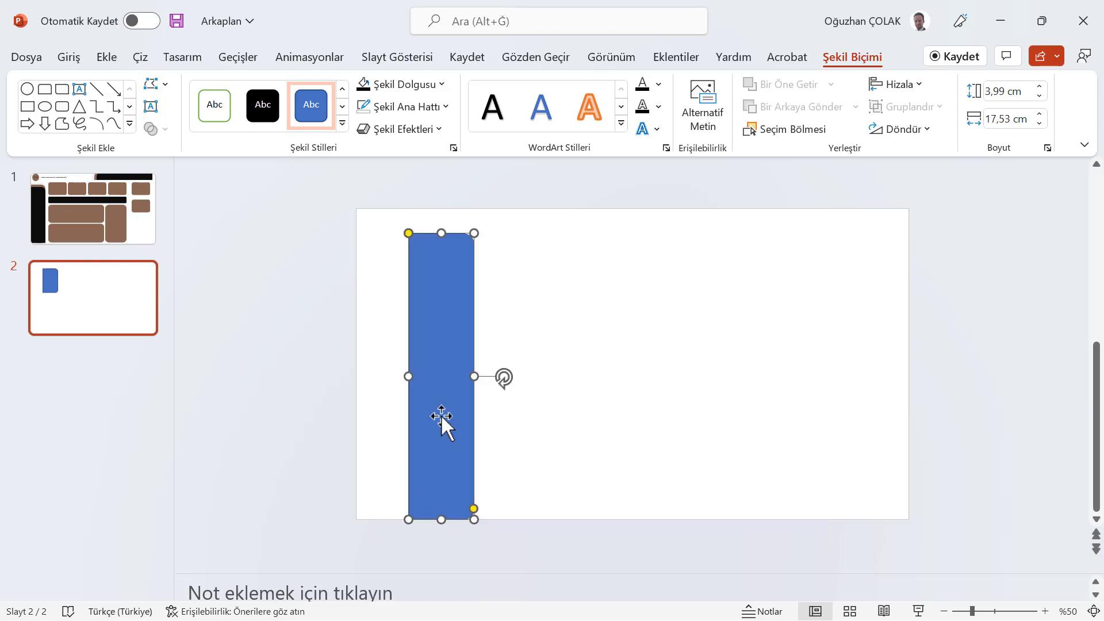
drag(444, 424, 386, 411)
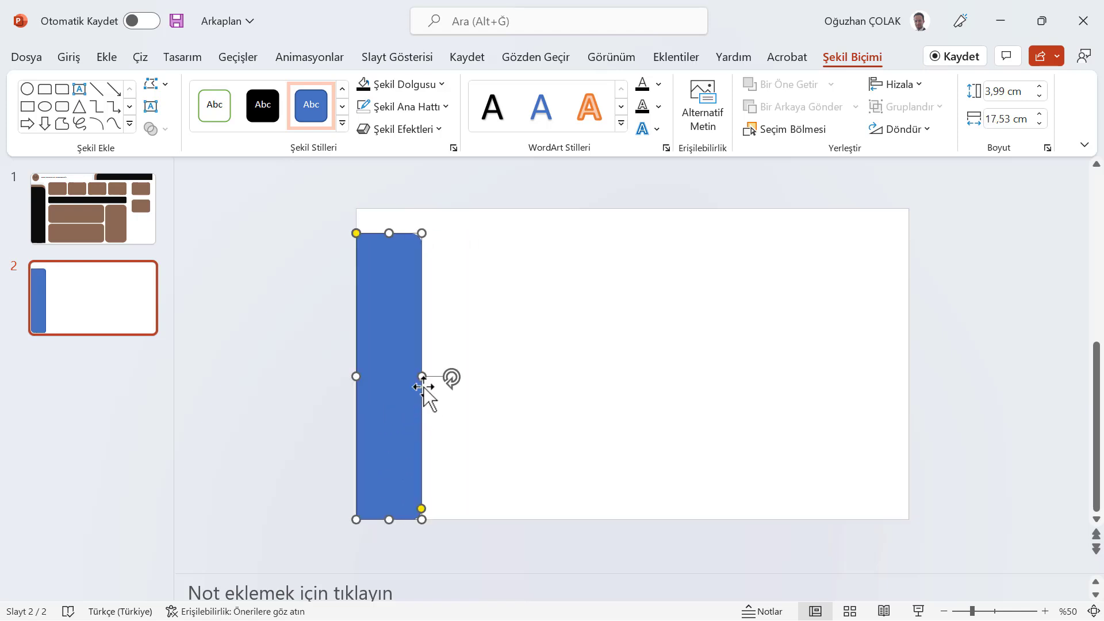
drag(417, 378, 434, 378)
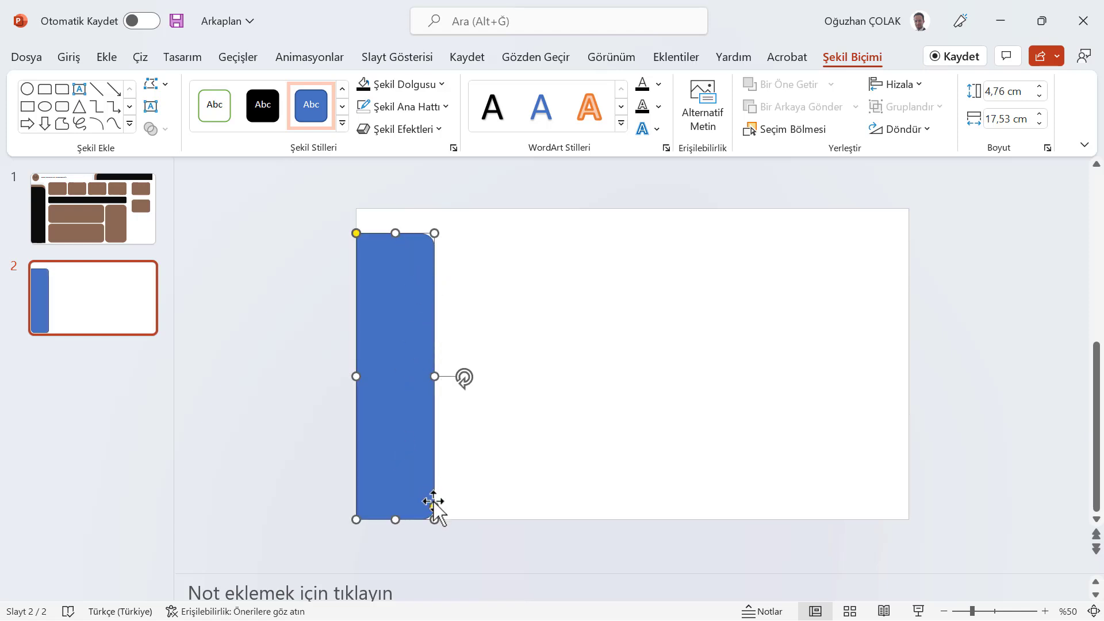
Increase the corner rounding of the vertical bar
drag(432, 506, 426, 508)
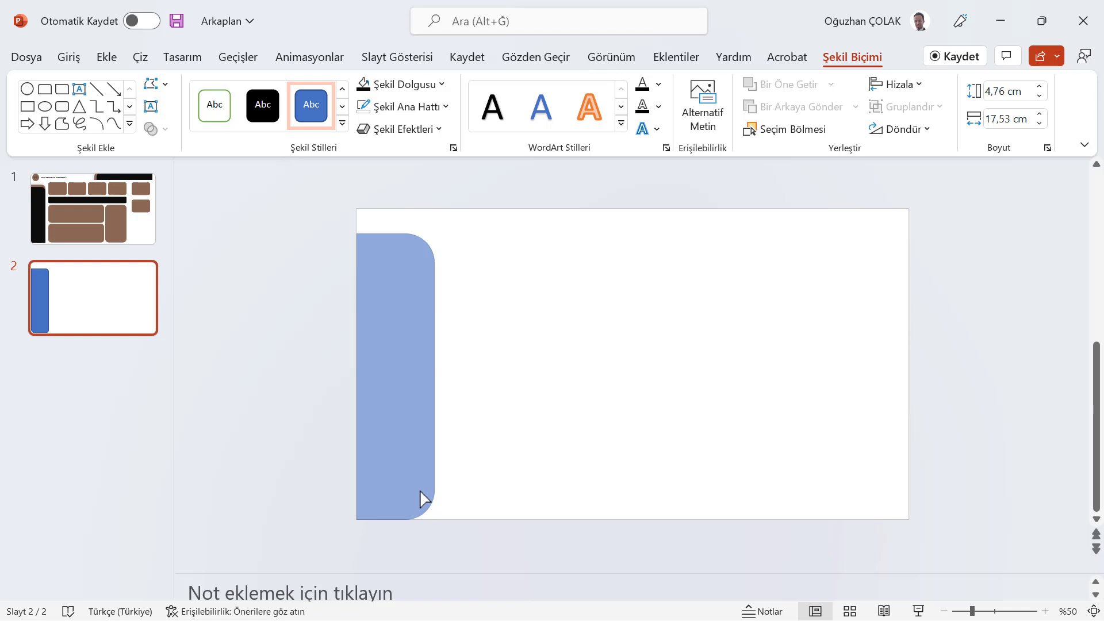
drag(435, 491, 434, 490)
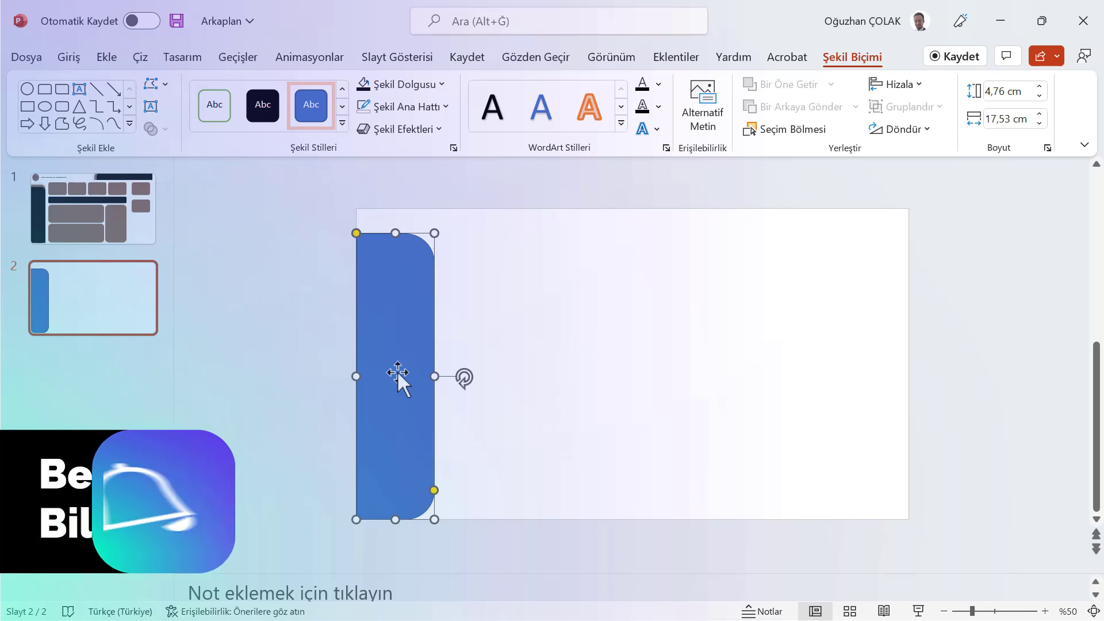
Duplicate the bar, overlay the copies on it and shorten one from the top to about 15.5 cm
key(ctrl+d)
drag(405, 317, 396, 312)
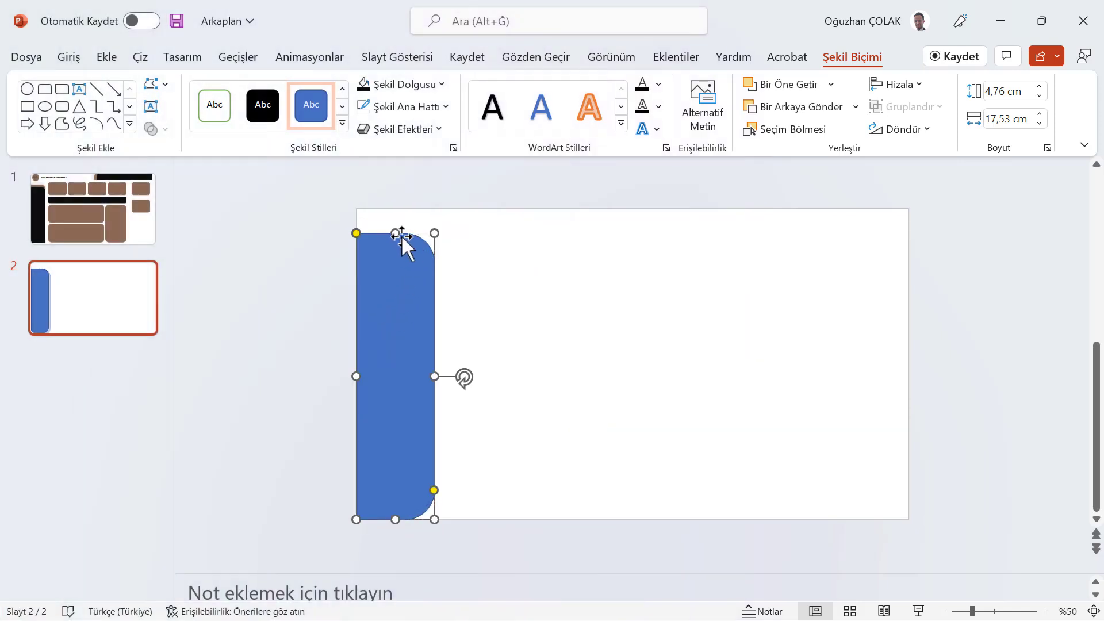
drag(396, 234, 392, 254)
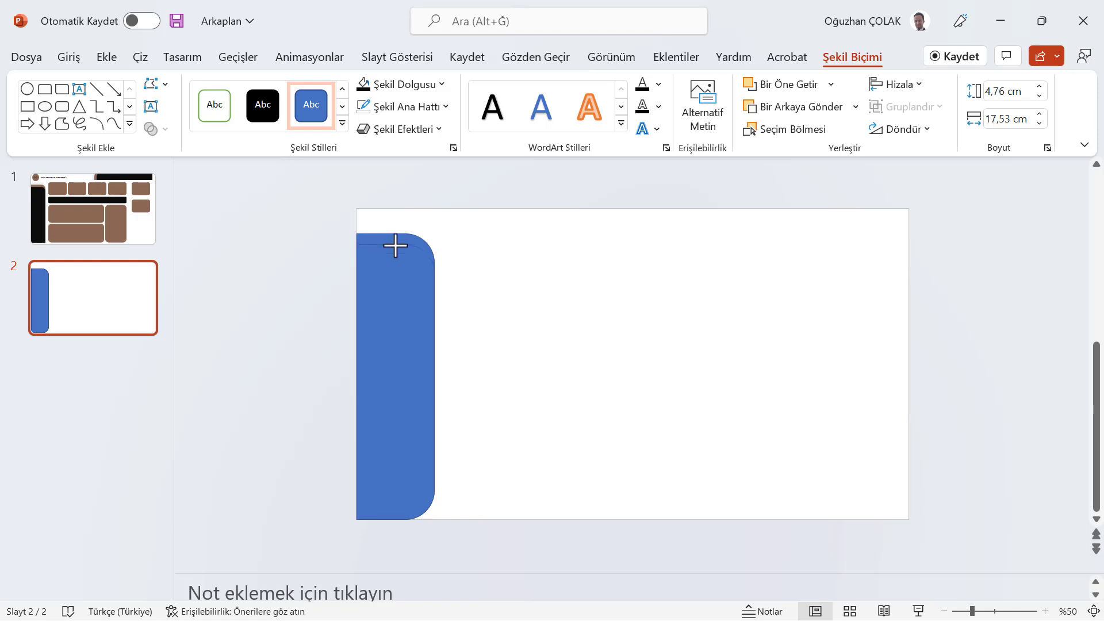
mouse_move(395, 249)
mouse_down()
mouse_move(413, 284)
mouse_move(394, 249)
mouse_move(394, 268)
mouse_up()
key(ctrl+v)
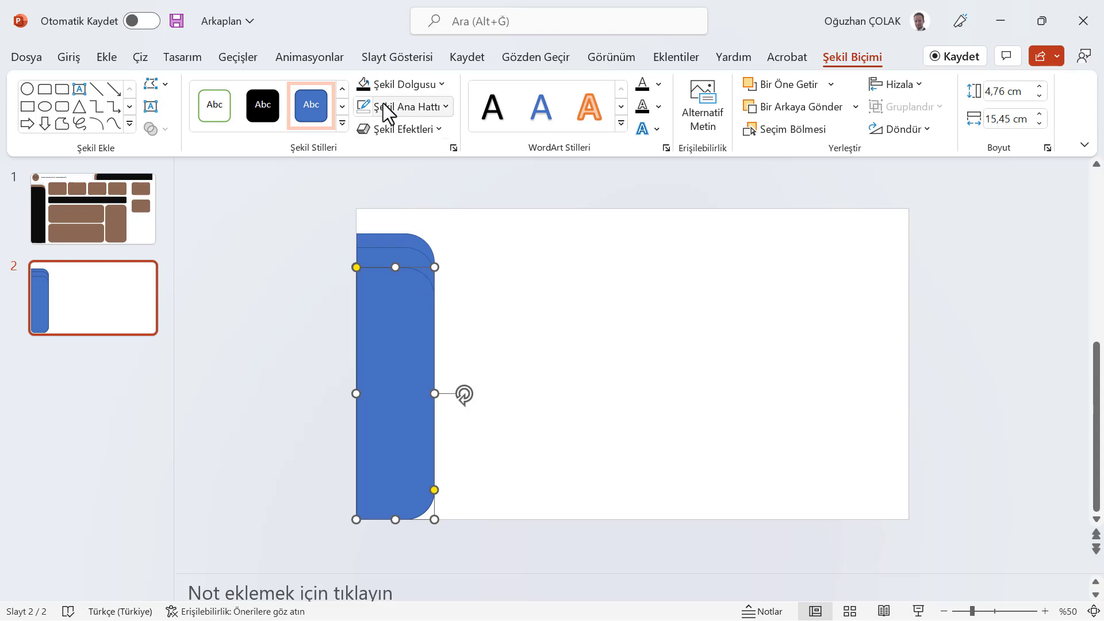
Remove the outline from the shortest bar copy and fill it black
click(445, 107)
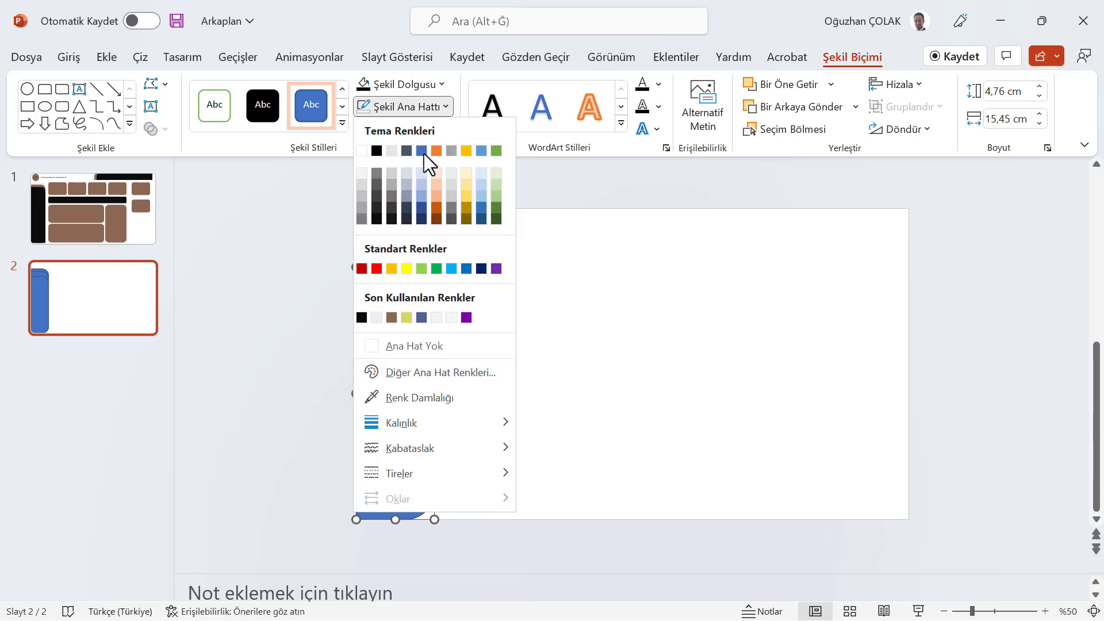
click(368, 347)
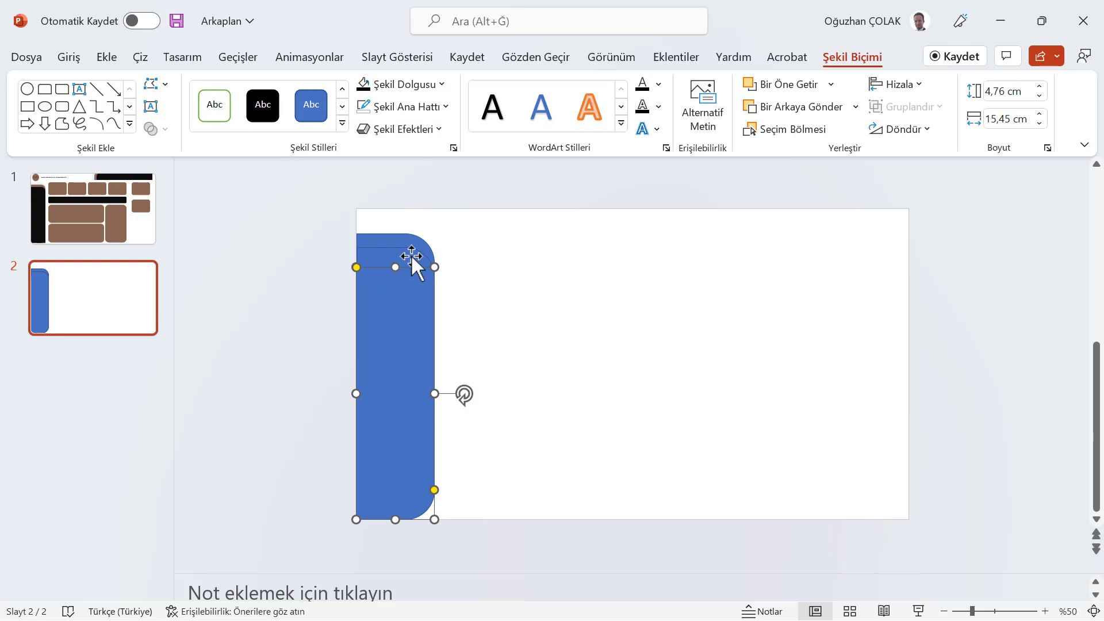
click(440, 85)
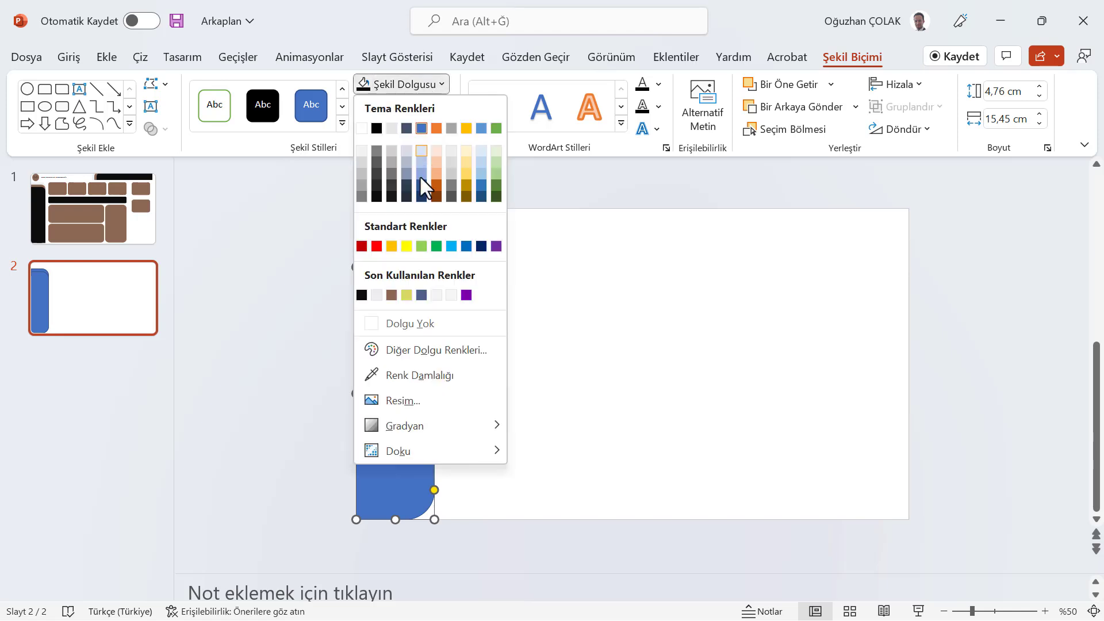
click(361, 294)
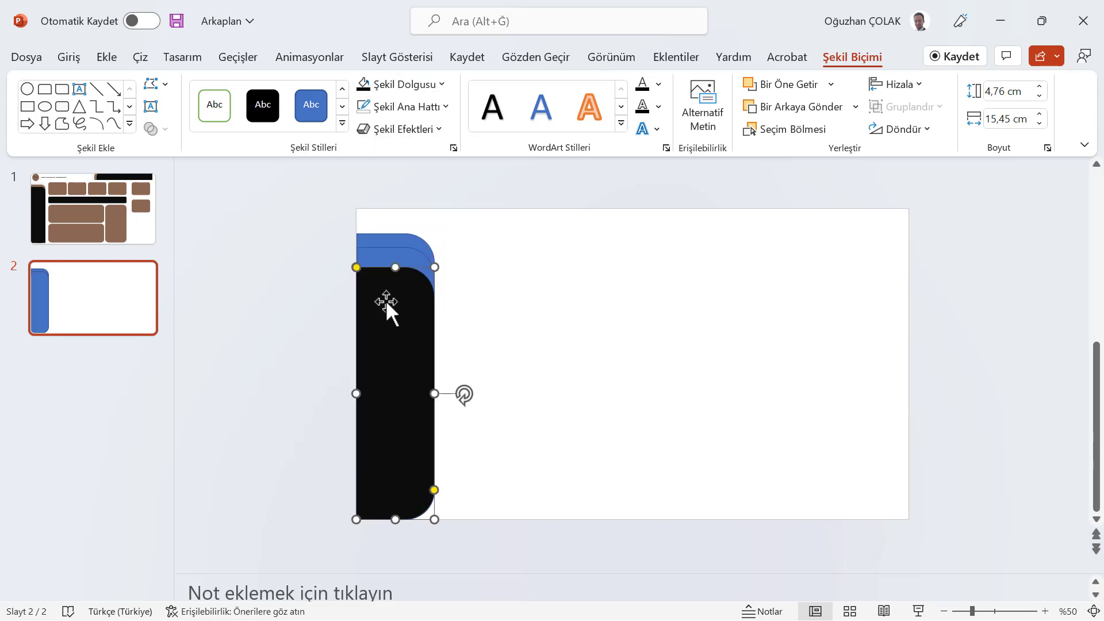
Remove the outline from the middle bar copy and fill it brown
click(406, 247)
click(444, 103)
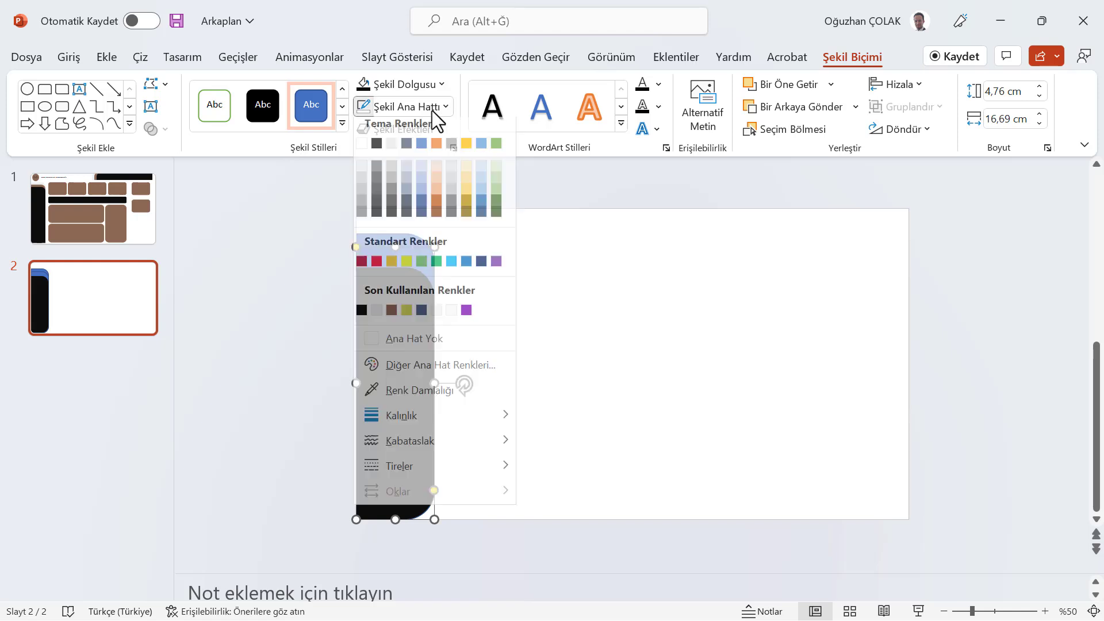
click(389, 345)
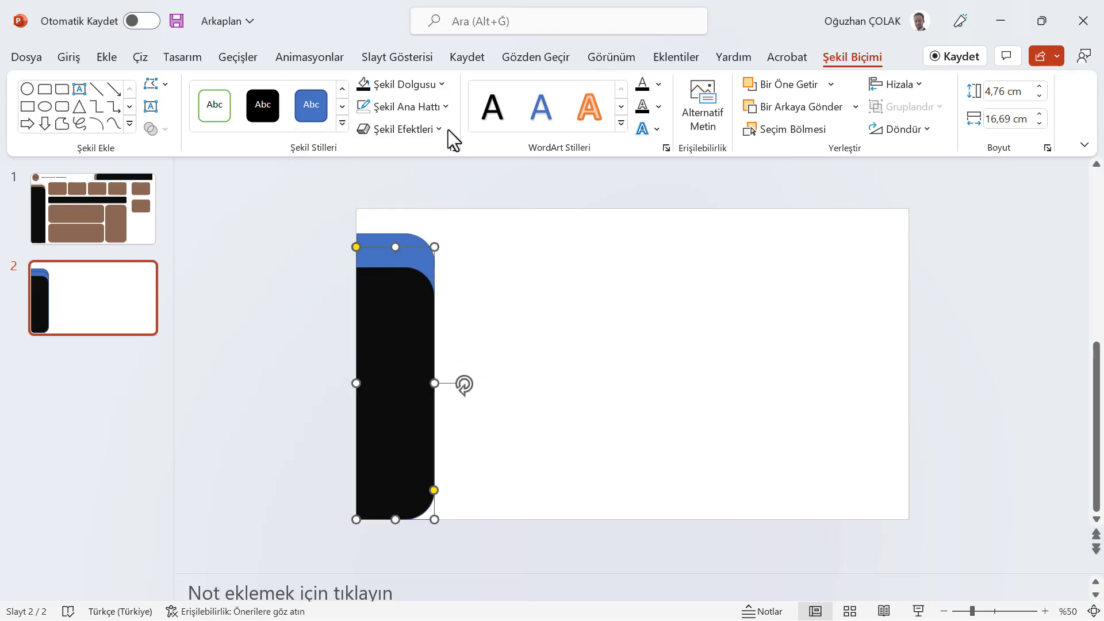
click(439, 86)
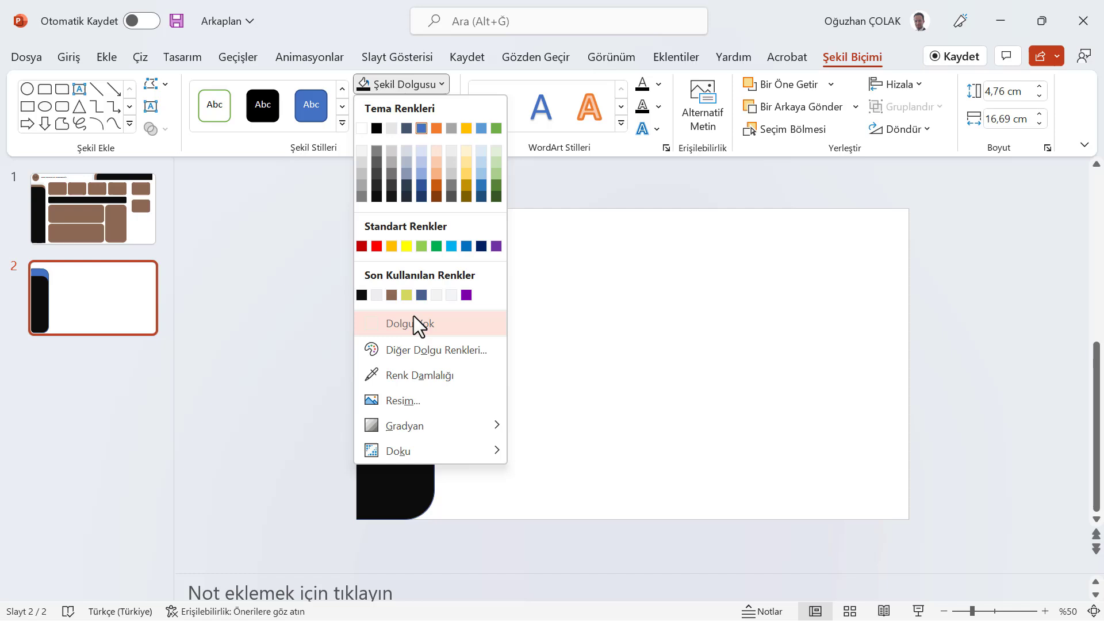
click(390, 295)
Fill the original tallest bar with light grey
click(418, 243)
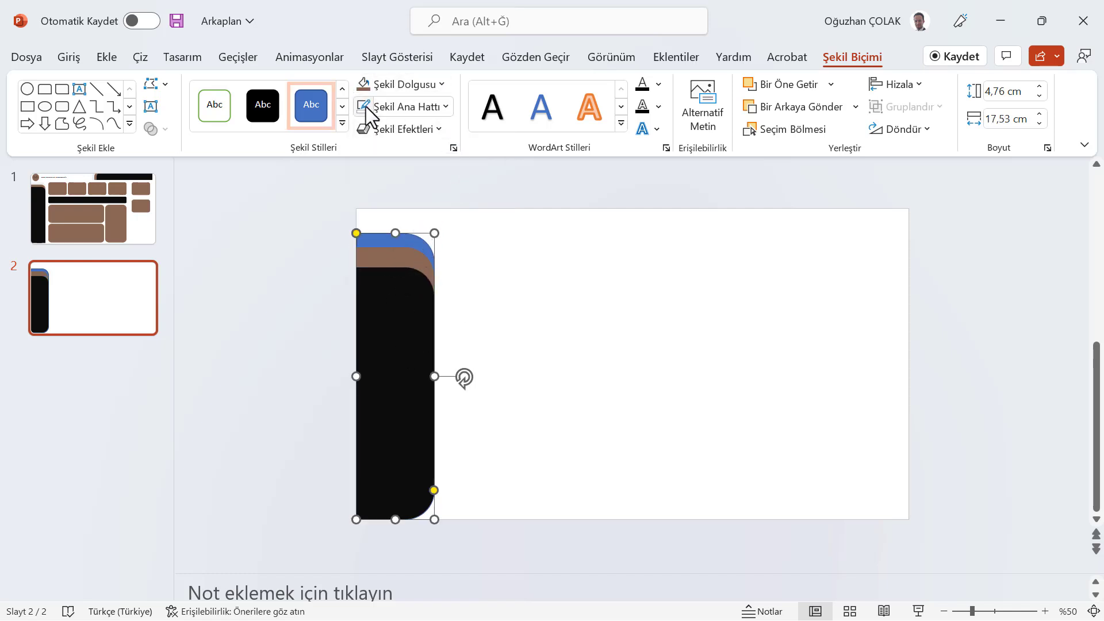
click(440, 87)
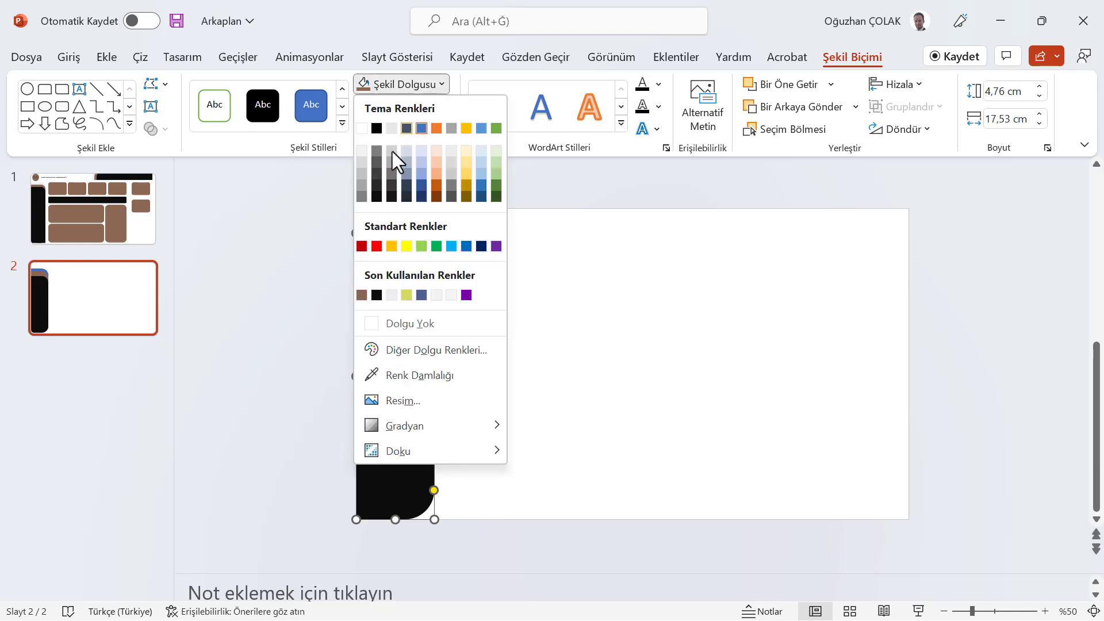
click(360, 163)
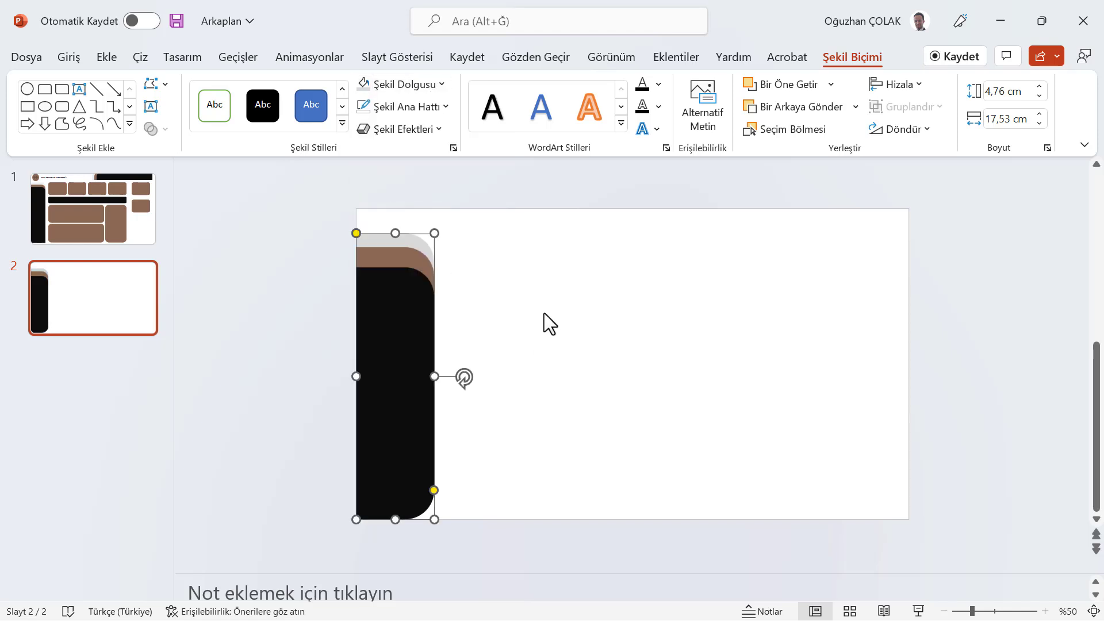
Select the stacked bar shapes and shift them slightly downward on the slide
ctrl+click(410, 254)
ctrl+click(402, 276)
drag(395, 234, 395, 249)
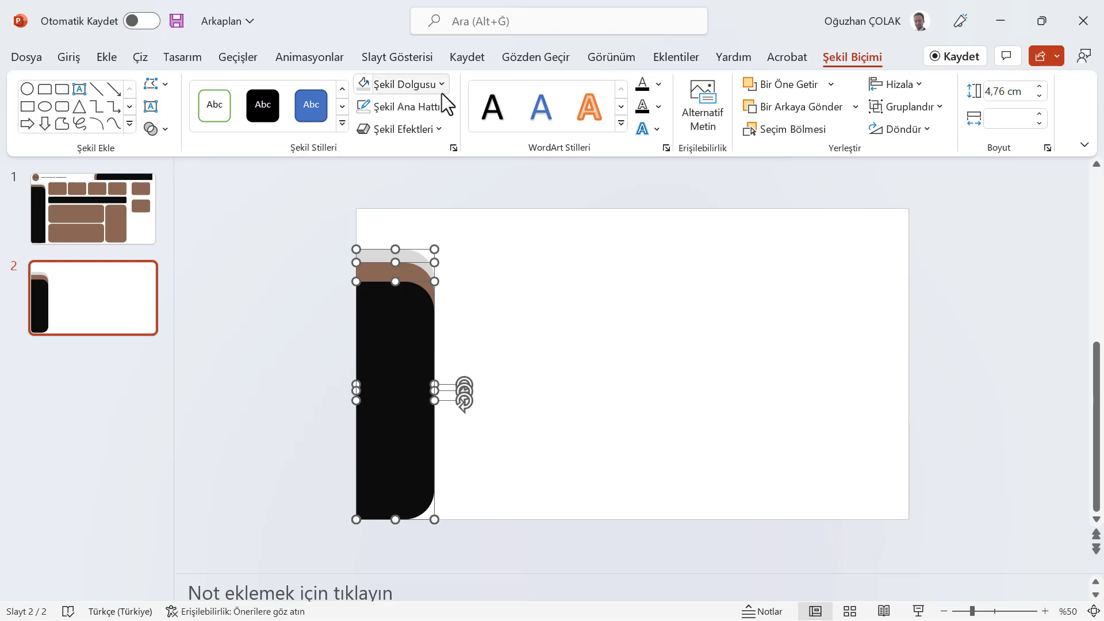
click(96, 56)
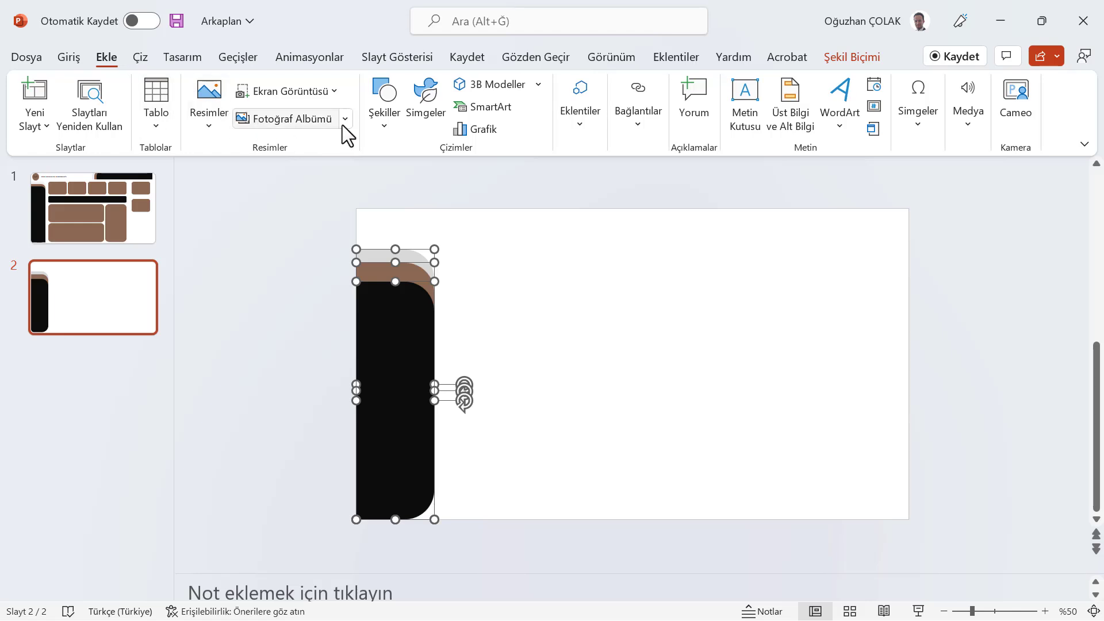
Draw a black rectangle over the bottom of the black bar to square off its rounded lower corner
click(382, 119)
click(462, 173)
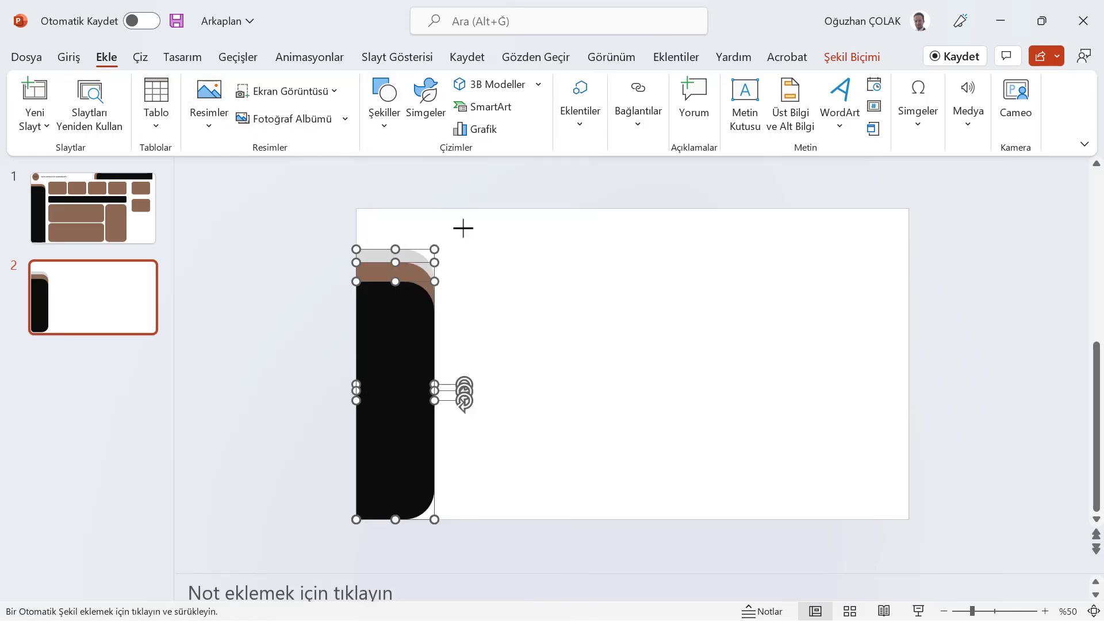
mouse_move(472, 323)
mouse_down()
mouse_move(535, 375)
mouse_move(545, 371)
mouse_up()
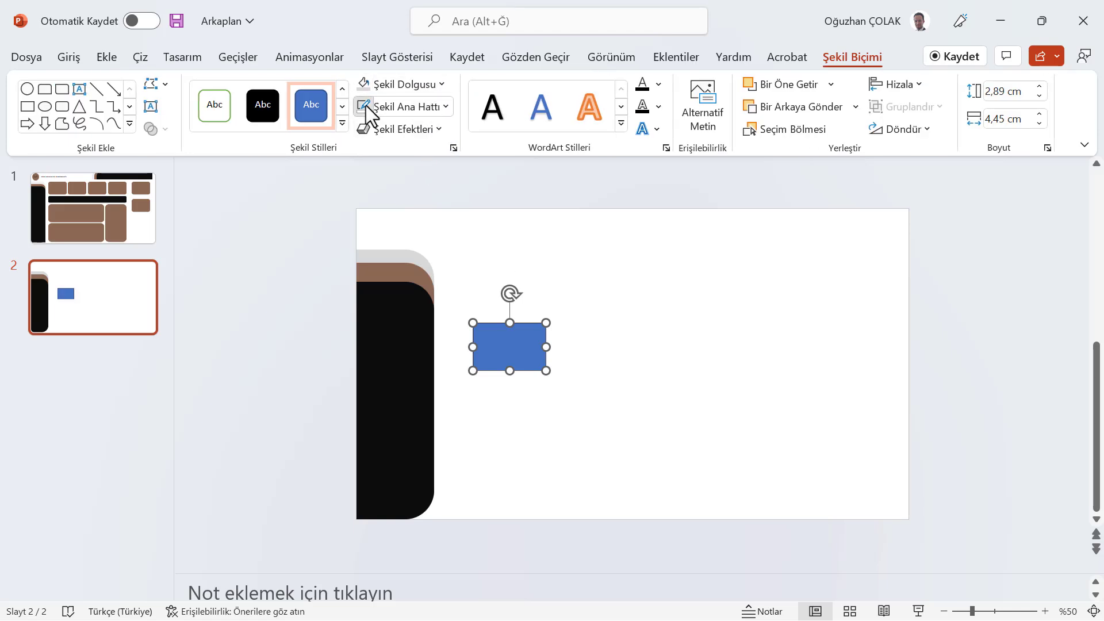
click(443, 84)
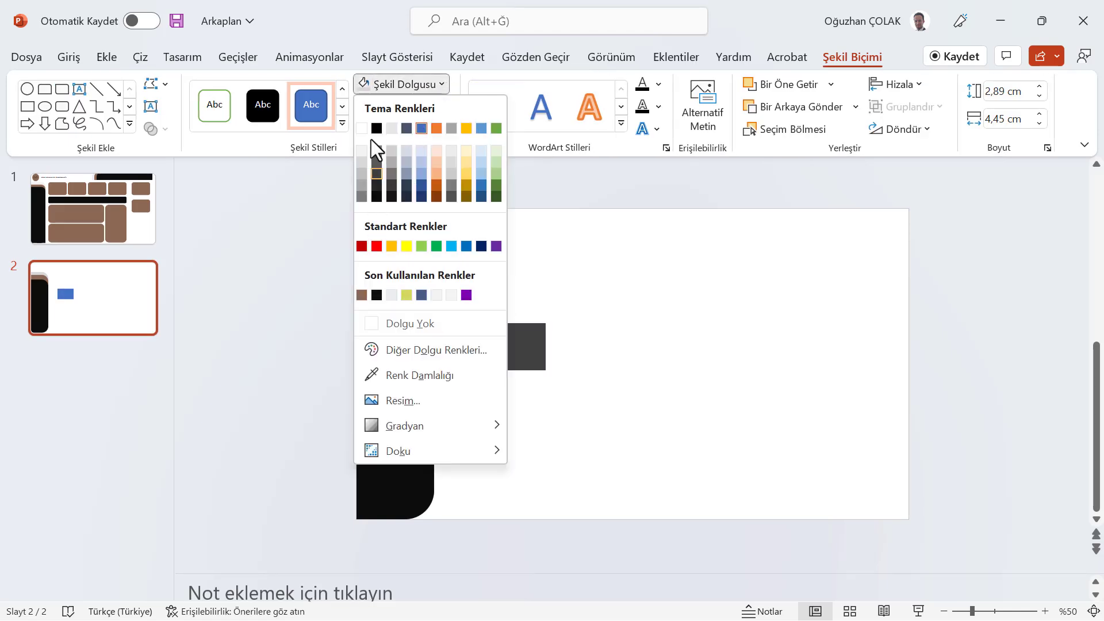
click(377, 294)
drag(512, 365, 403, 498)
key(ctrl+Up)
key(ctrl+Up)
key(ctrl+Up)
key(ctrl+Up)
key(ctrl+Up)
key(ctrl+Up)
key(ctrl+Up)
key(ctrl+Up)
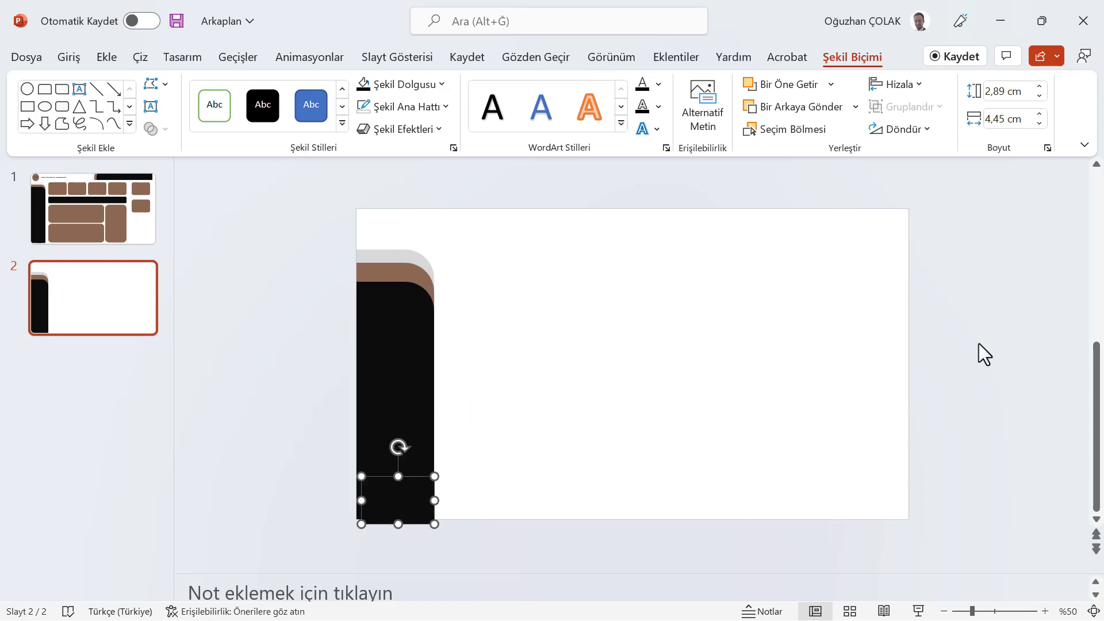
key(ctrl+Up)
key(ctrl+Up)
key(ctrl+Up)
key(ctrl+Up)
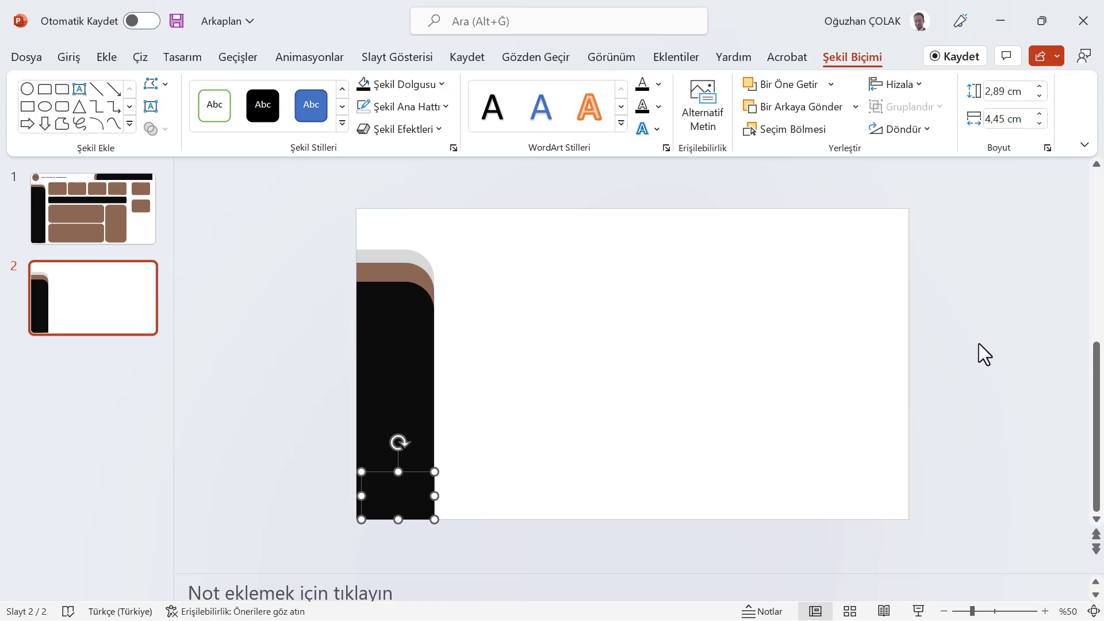
key(ctrl+Down)
key(ctrl+Down)
click(669, 354)
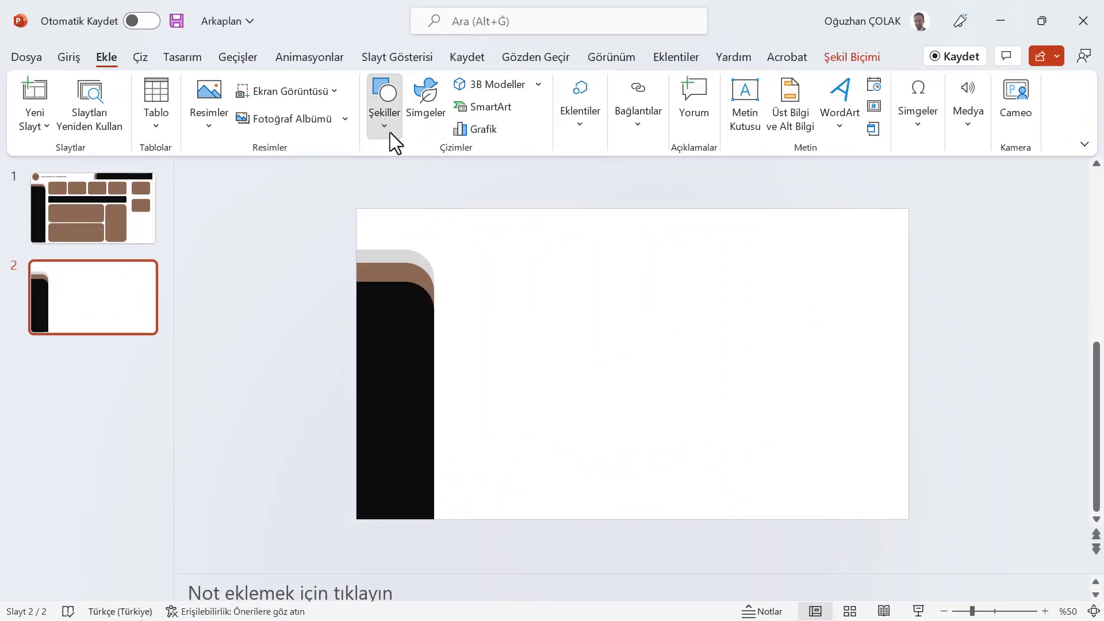
Draw a circle, fill it brown, and shrink it to about 2.2 cm in the slide's top-left corner
click(390, 132)
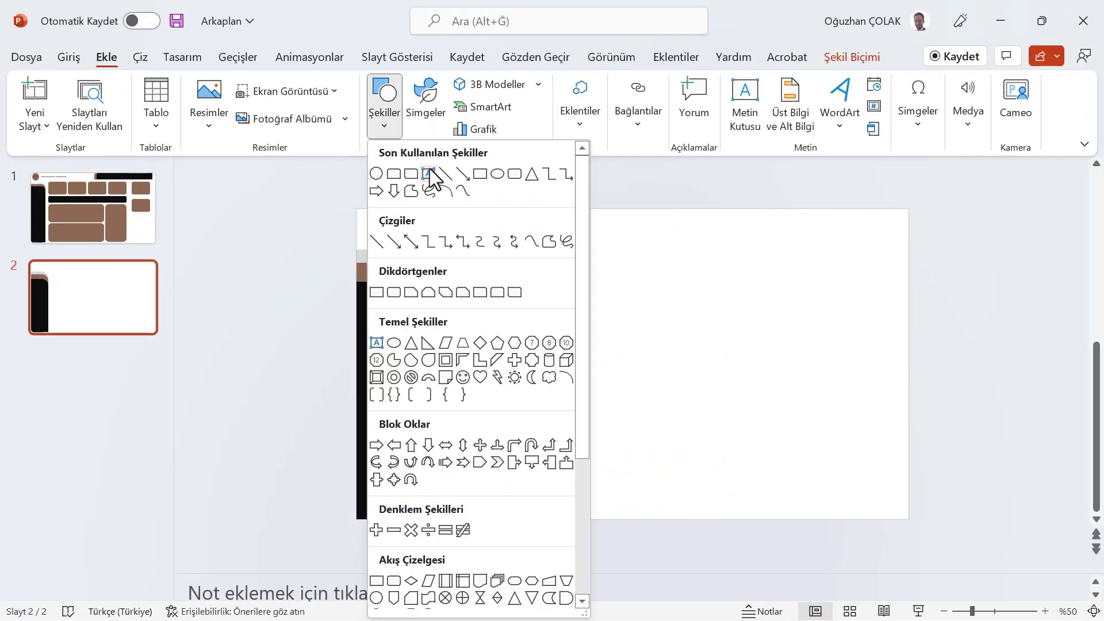
click(378, 175)
drag(459, 241, 479, 269)
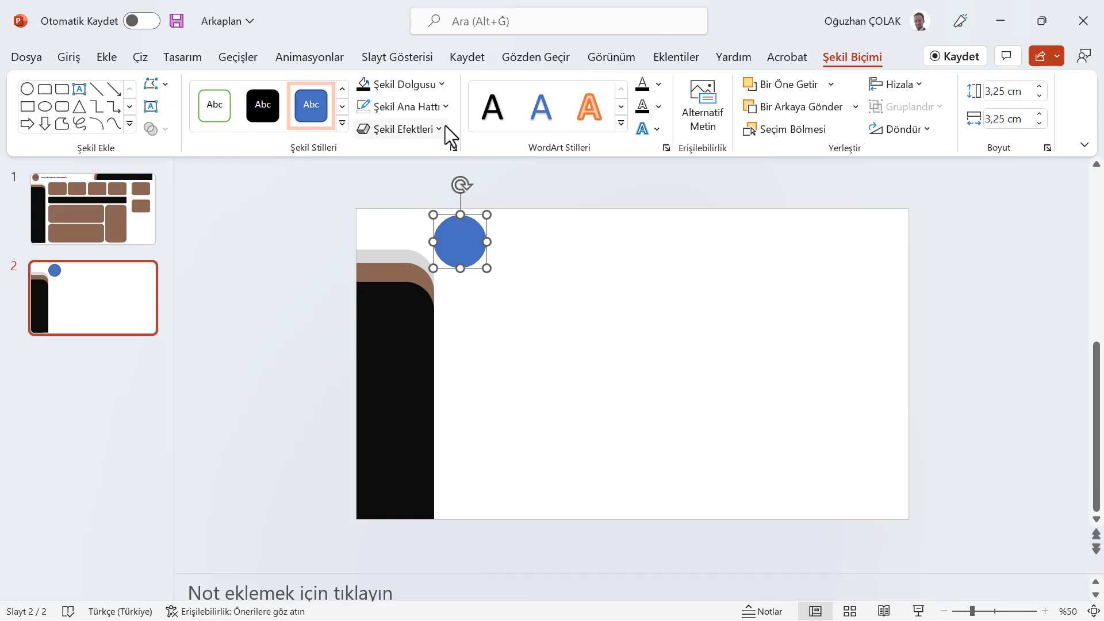
click(442, 84)
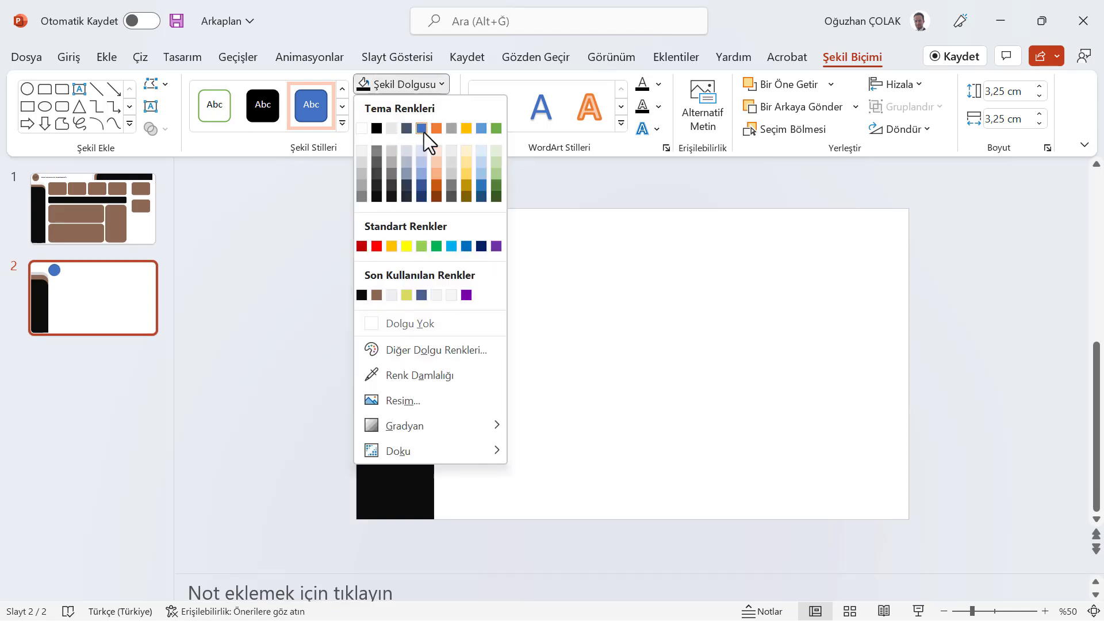
click(377, 295)
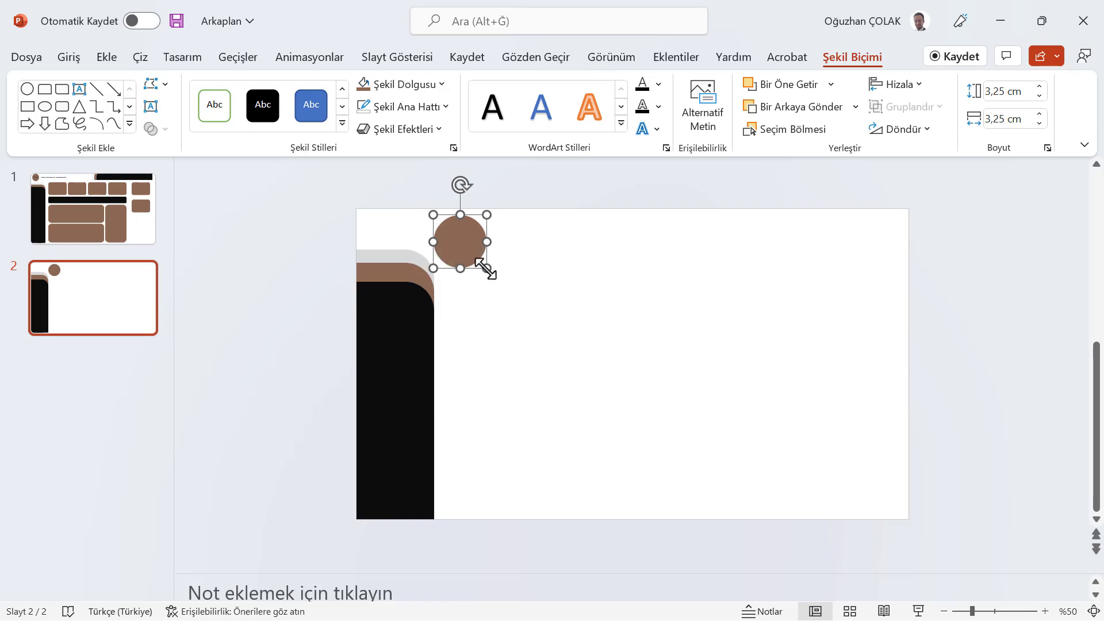
drag(486, 269, 386, 233)
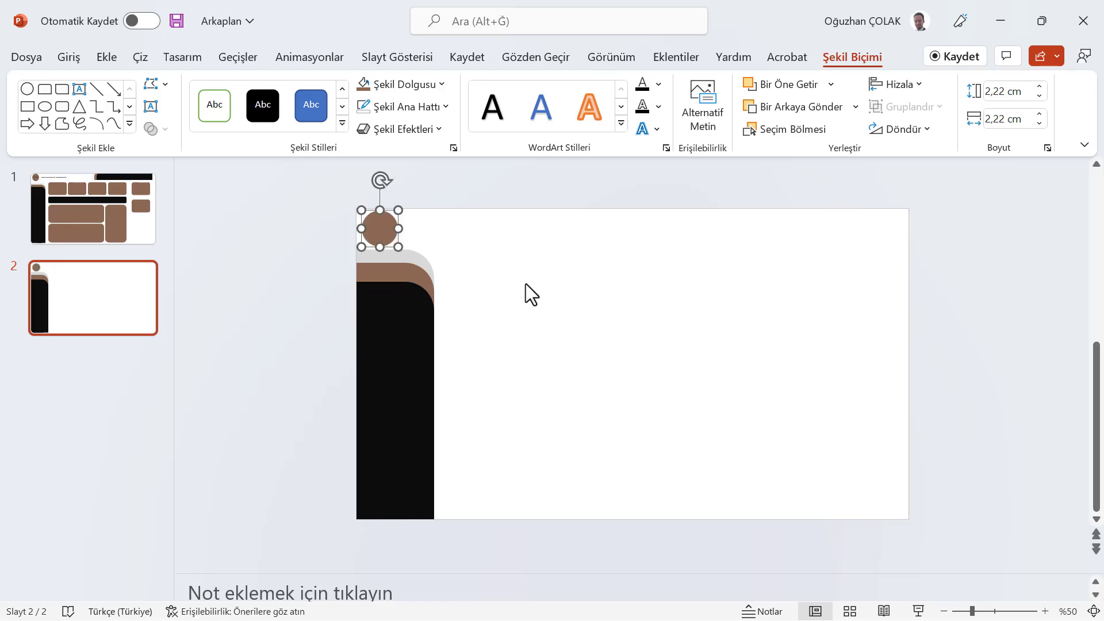
Draw a rounded rectangle and set its height to 3.5 cm and width to 5 cm
click(101, 55)
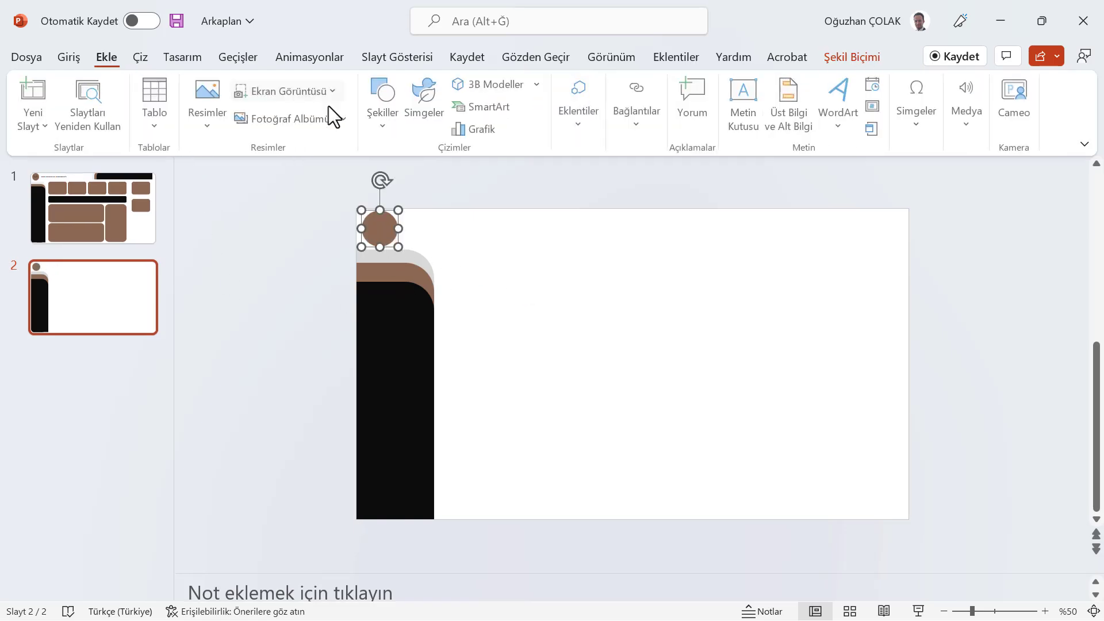
click(381, 119)
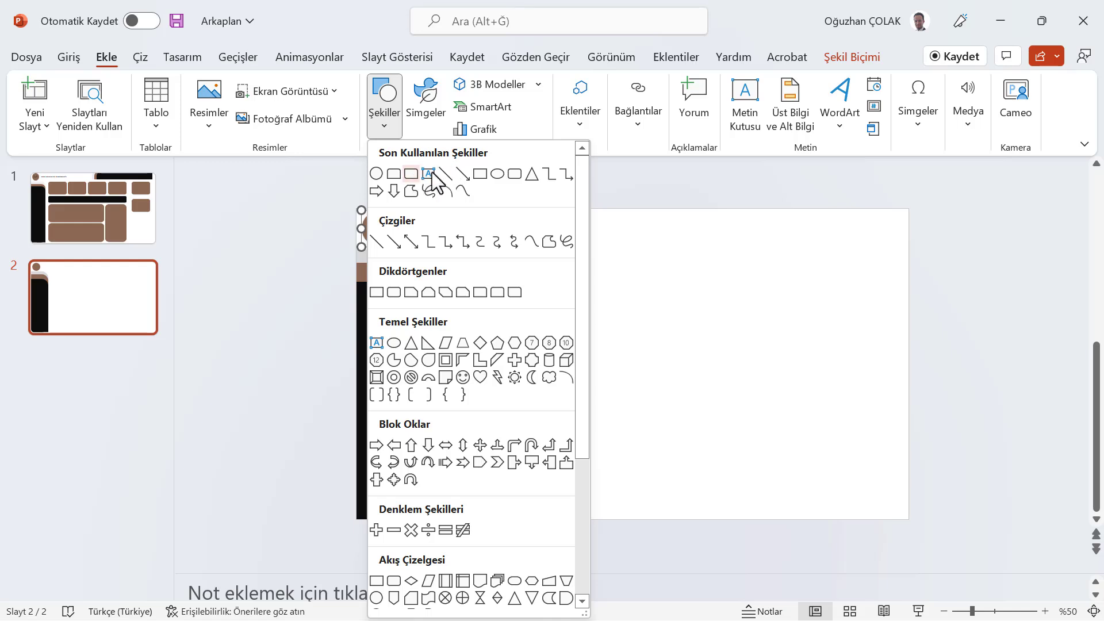
click(514, 174)
drag(466, 238, 560, 299)
click(859, 58)
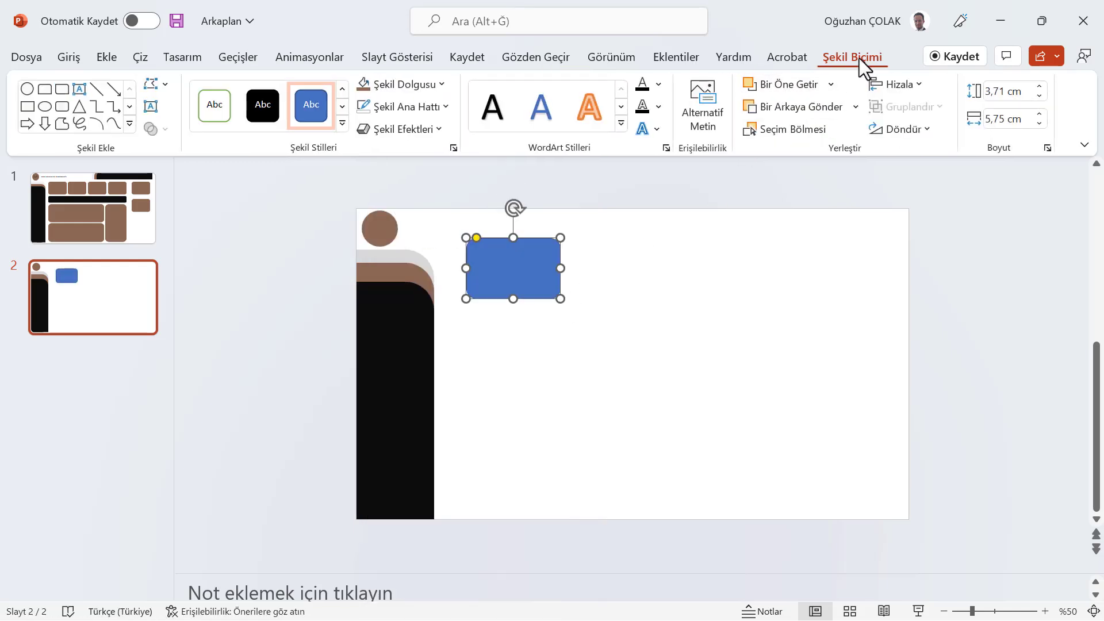
click(1007, 93)
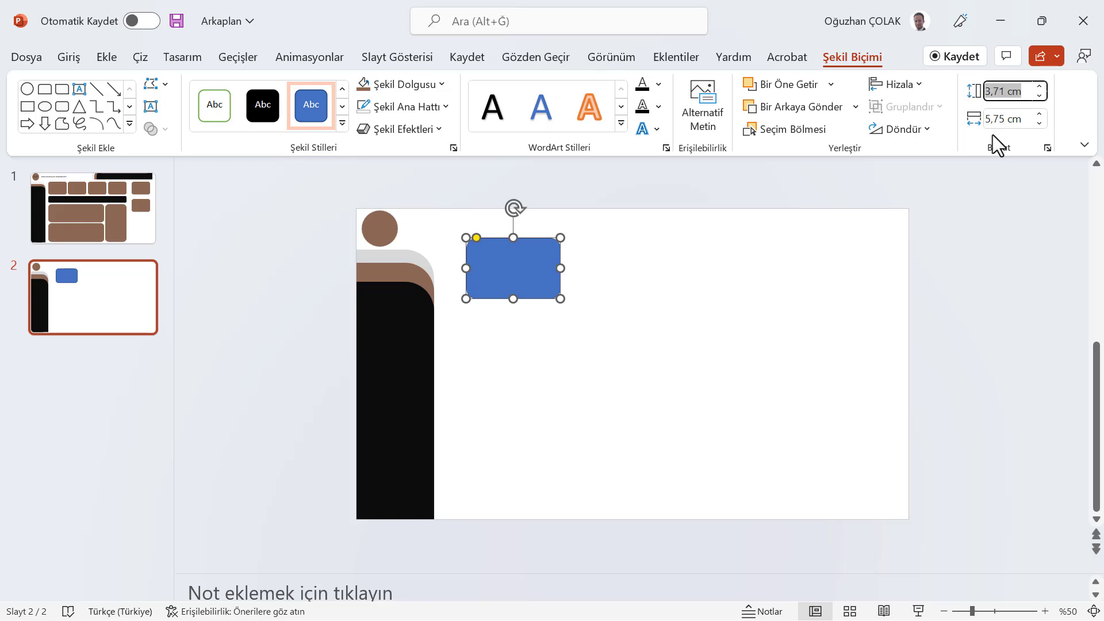
text(3,5)
key(Return)
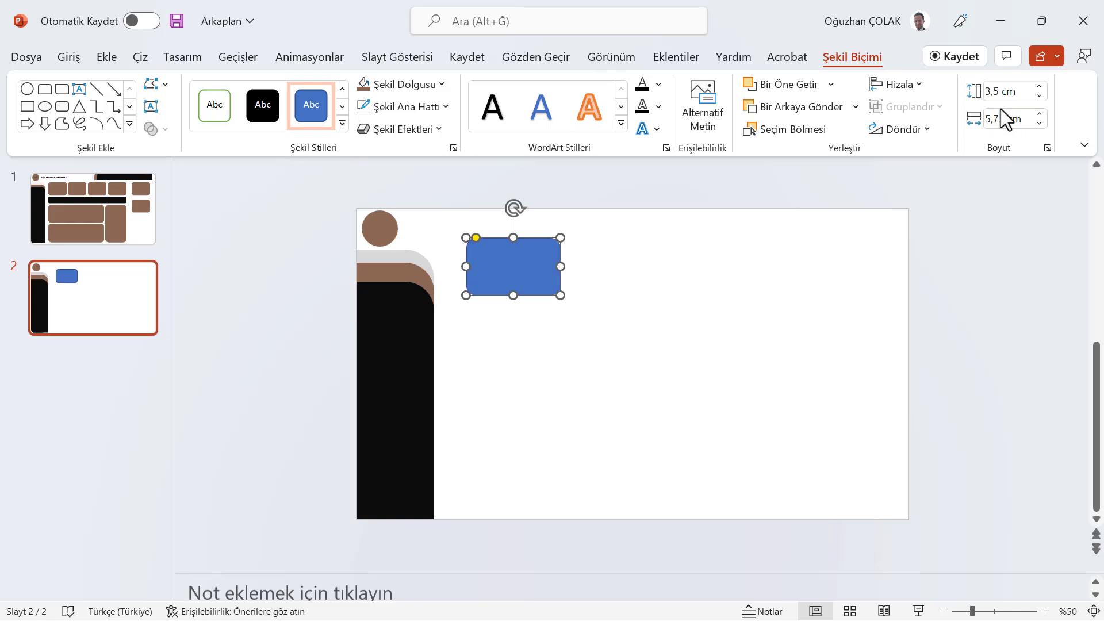
text(5)
key(Return)
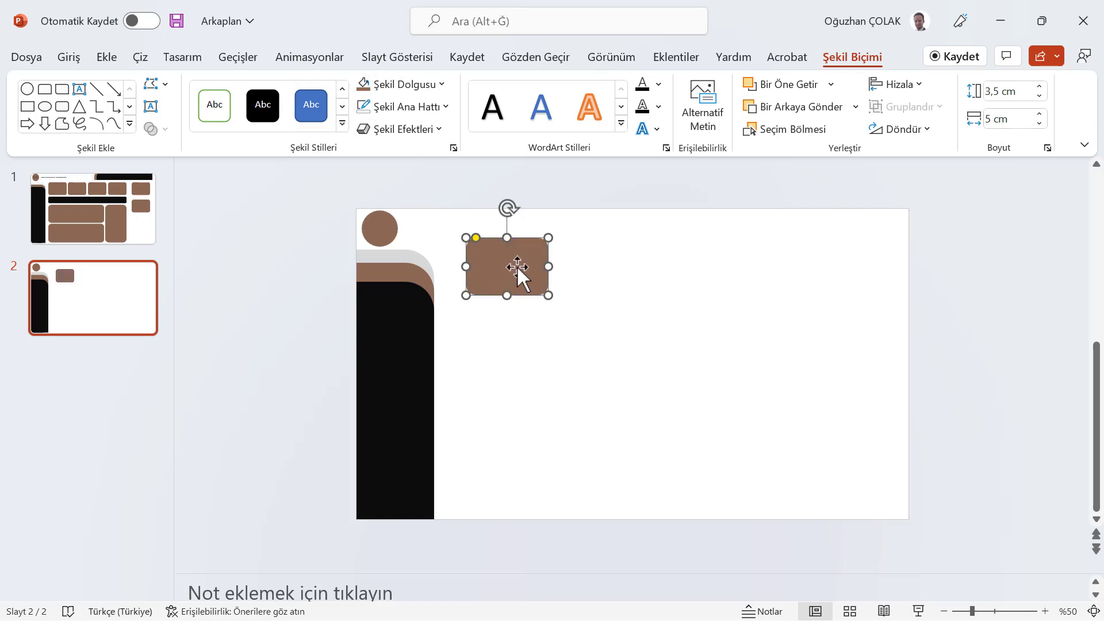
Duplicate the rounded rectangle into a row of four cards across the top of the slide
drag(516, 265, 494, 270)
drag(572, 281, 585, 275)
key(ctrl+v)
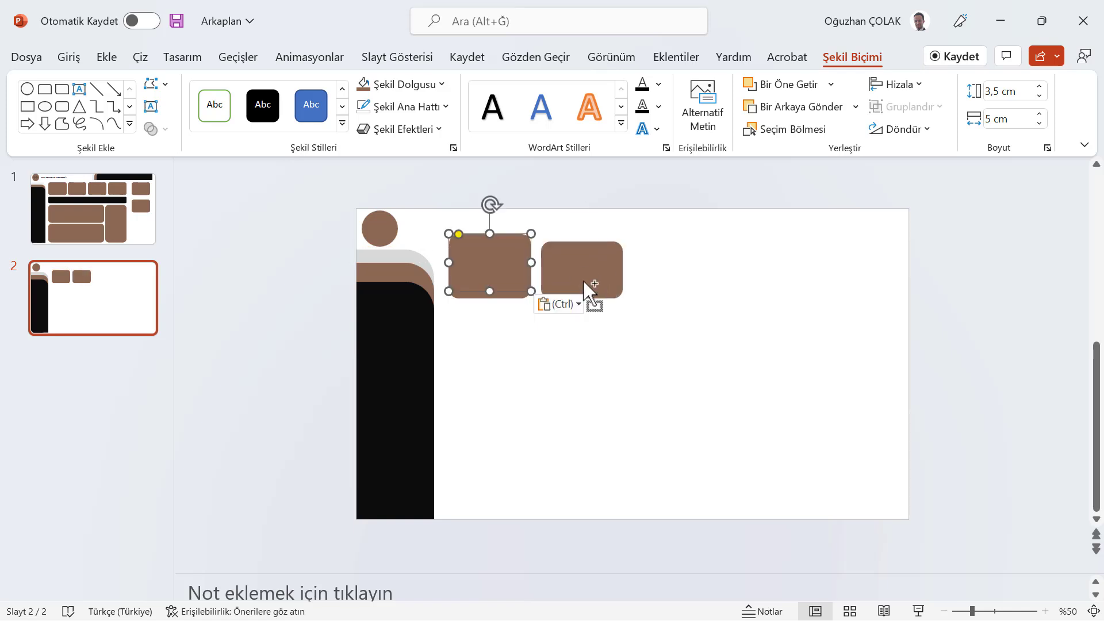
drag(499, 268, 682, 275)
key(ctrl+v)
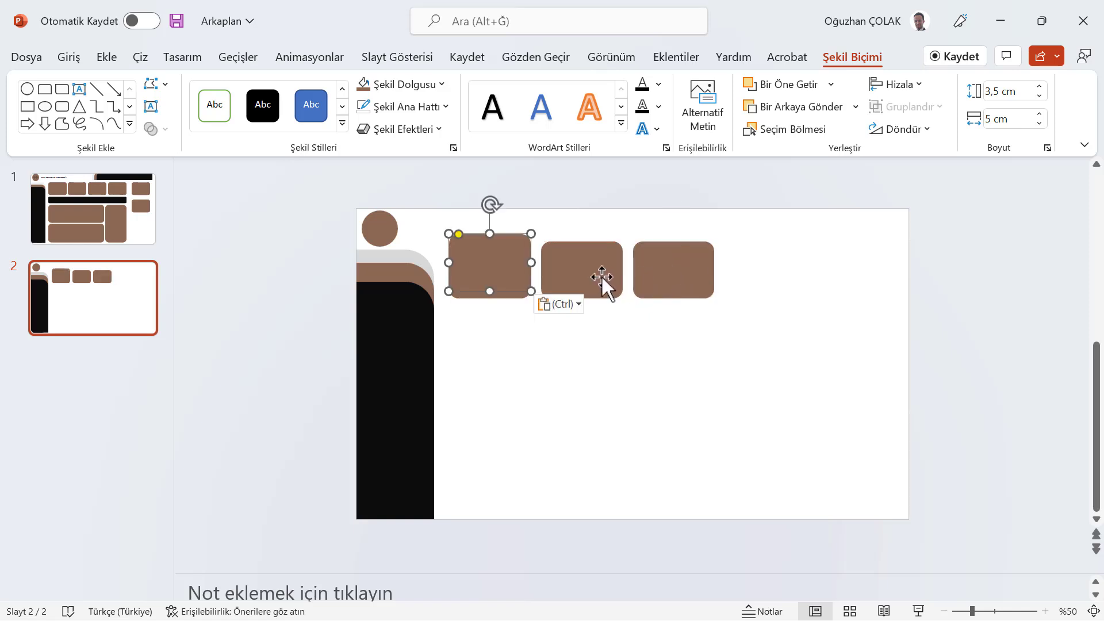
drag(502, 263, 779, 268)
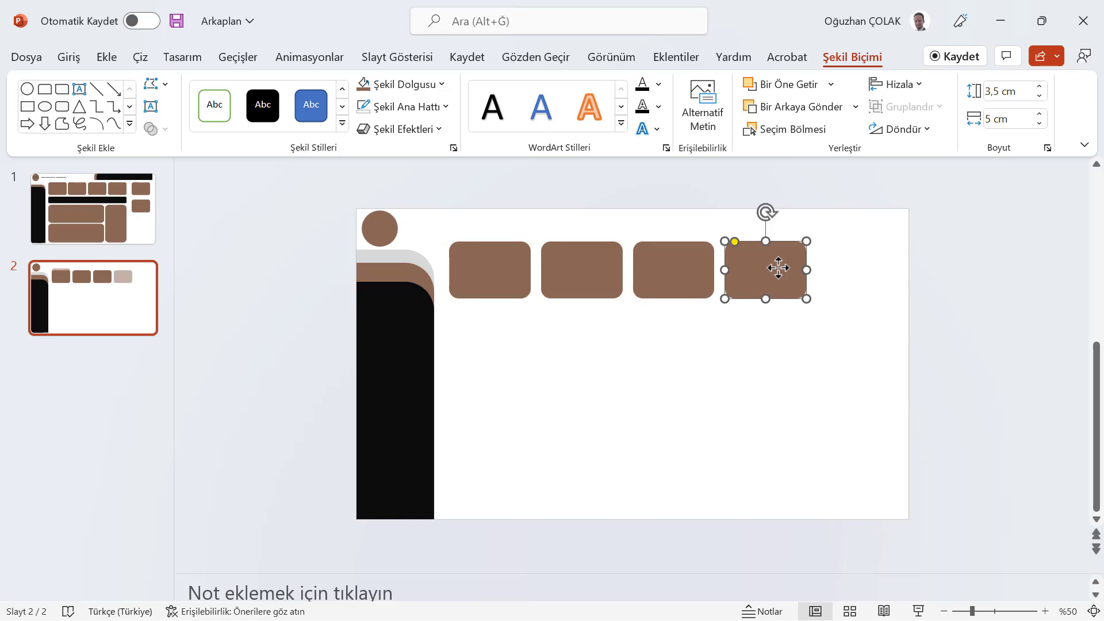
Paste another card and stretch it into a wide panel below the first three cards
key(ctrl+v)
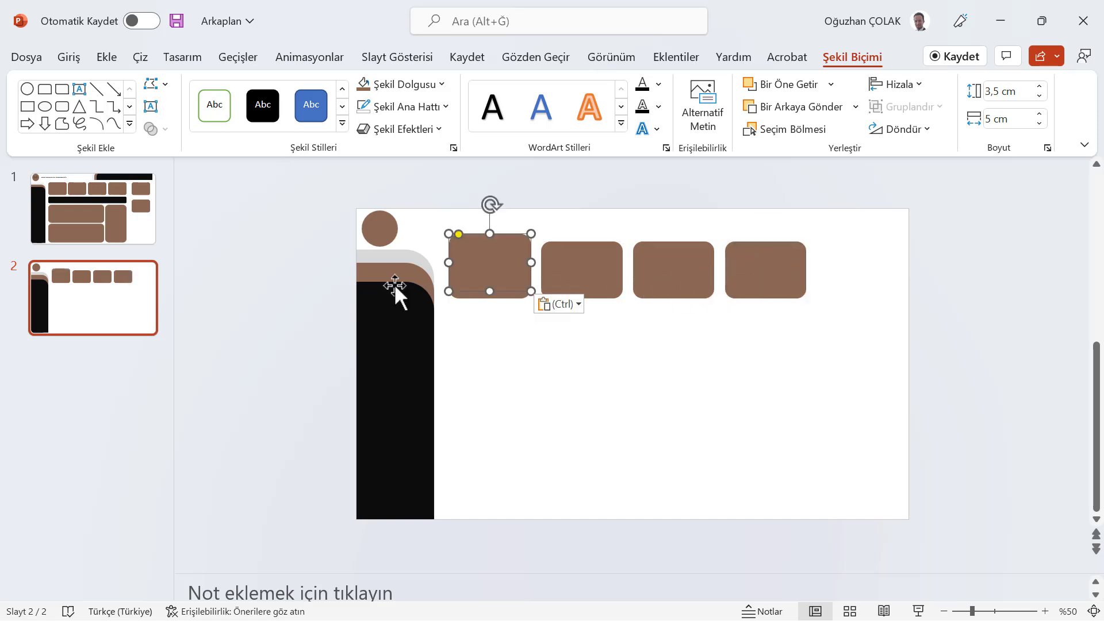
drag(483, 271, 715, 335)
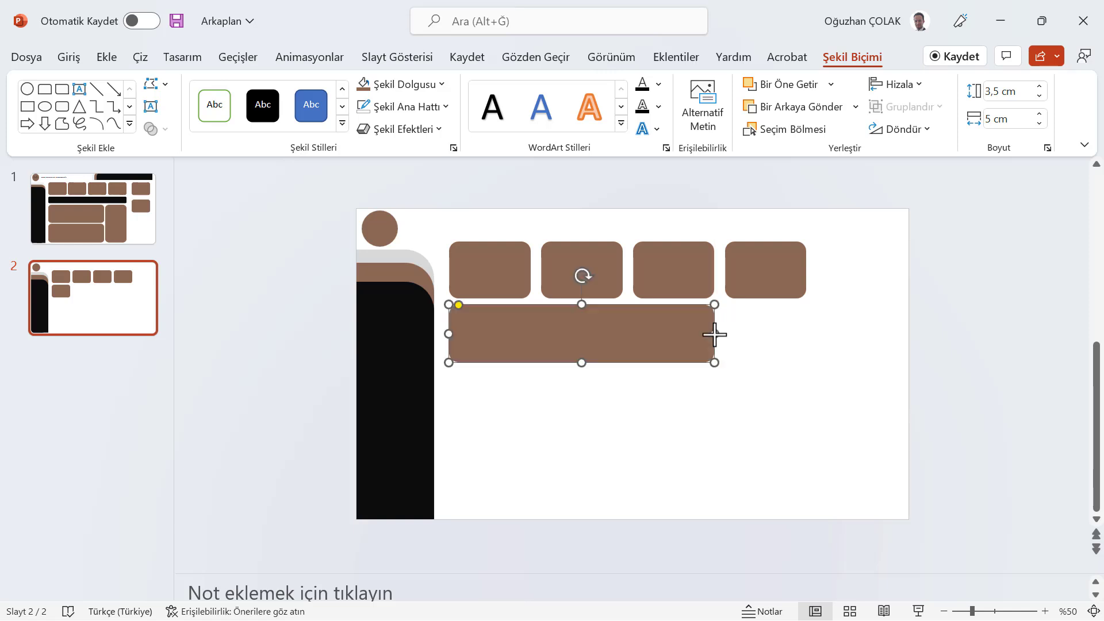
drag(581, 362, 579, 444)
Copy the wide panel and paste a second one beneath it
key(ctrl+c)
key(ctrl+v)
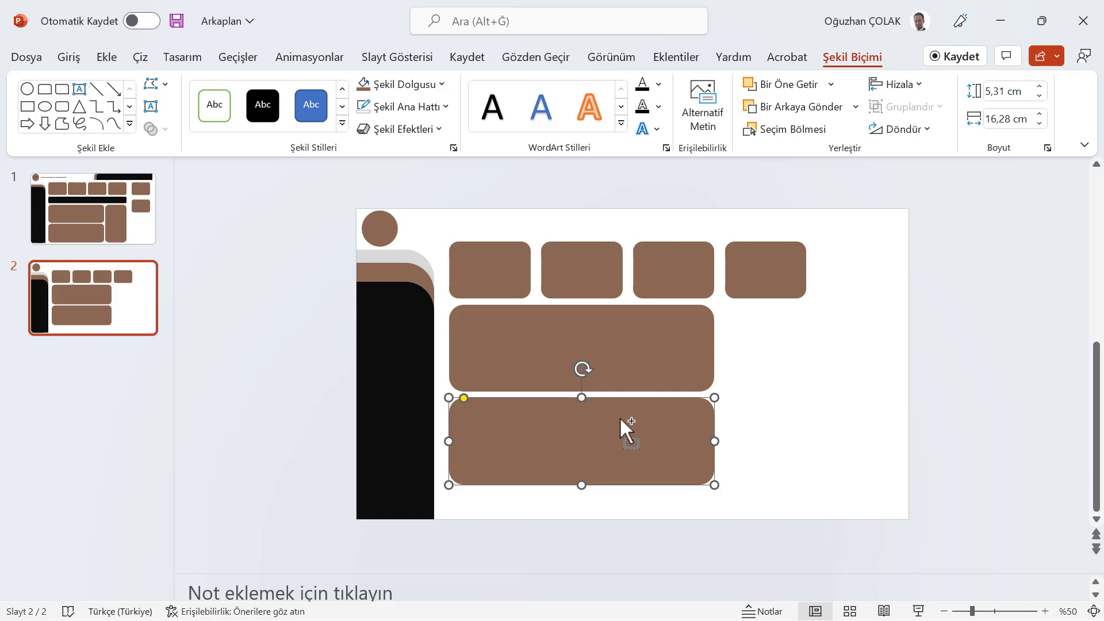
Paste another panel, move it right of the wide panels, and resize it into a tall narrow panel
key(ctrl+v)
drag(579, 434, 843, 335)
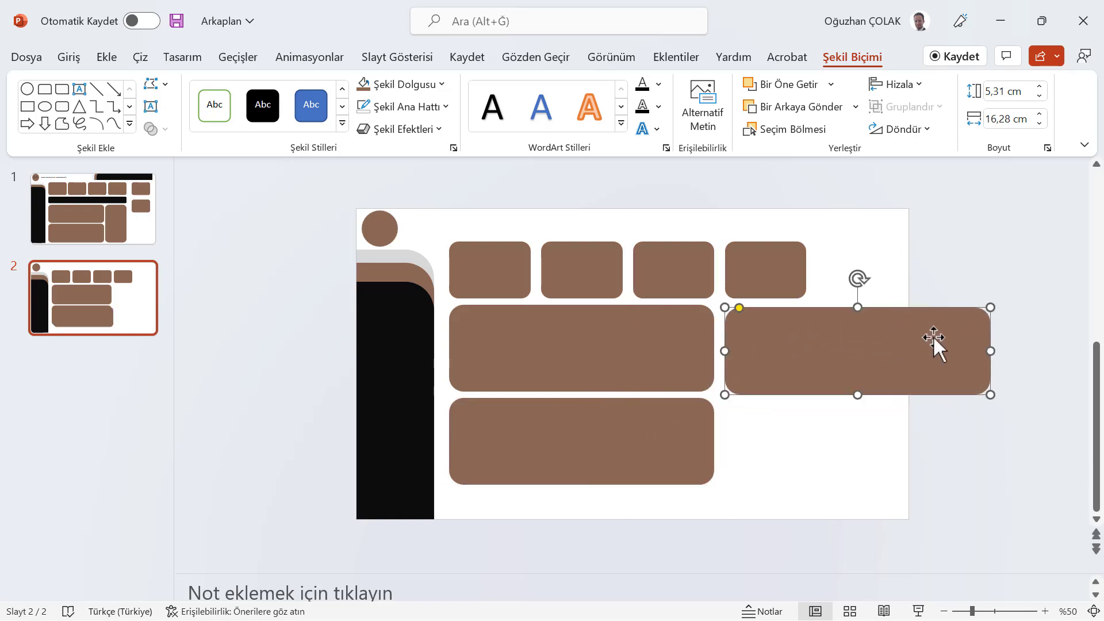
drag(992, 351, 805, 363)
drag(519, 416, 768, 485)
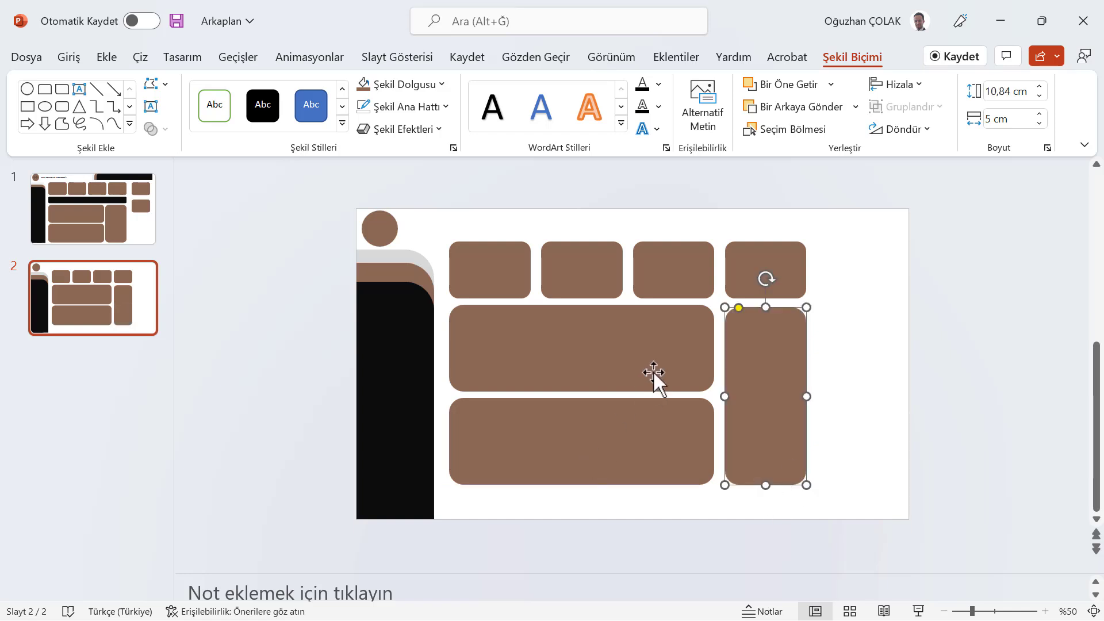
Copy the top-right card into a fifth column twice and lengthen the tall panel slightly to align its bottom
click(770, 257)
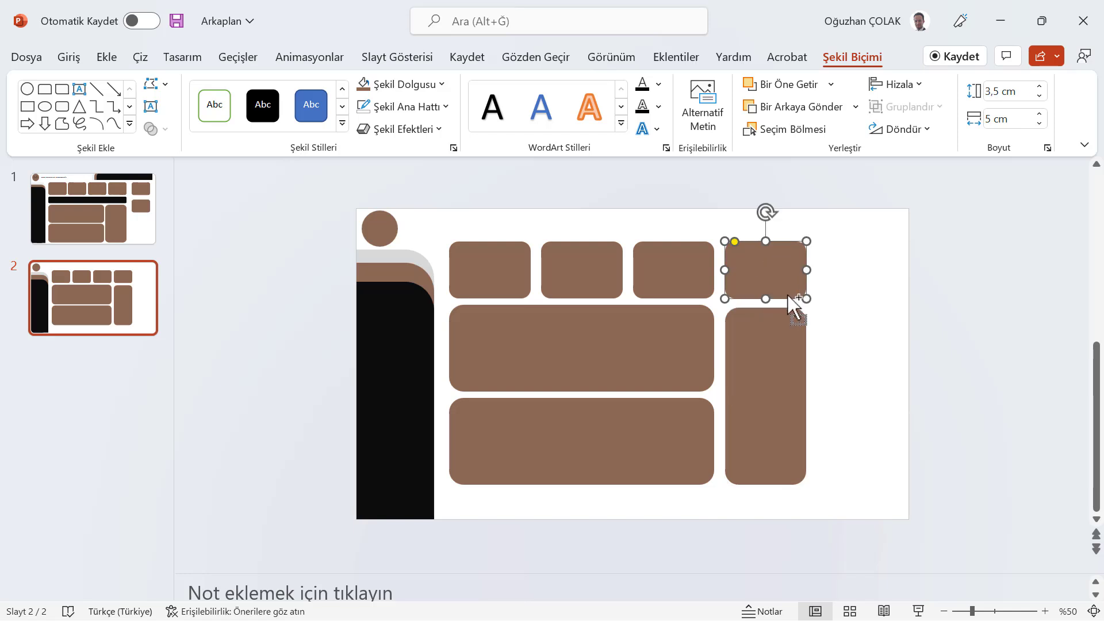
drag(794, 308, 868, 263)
key(ctrl+v)
drag(751, 282, 853, 338)
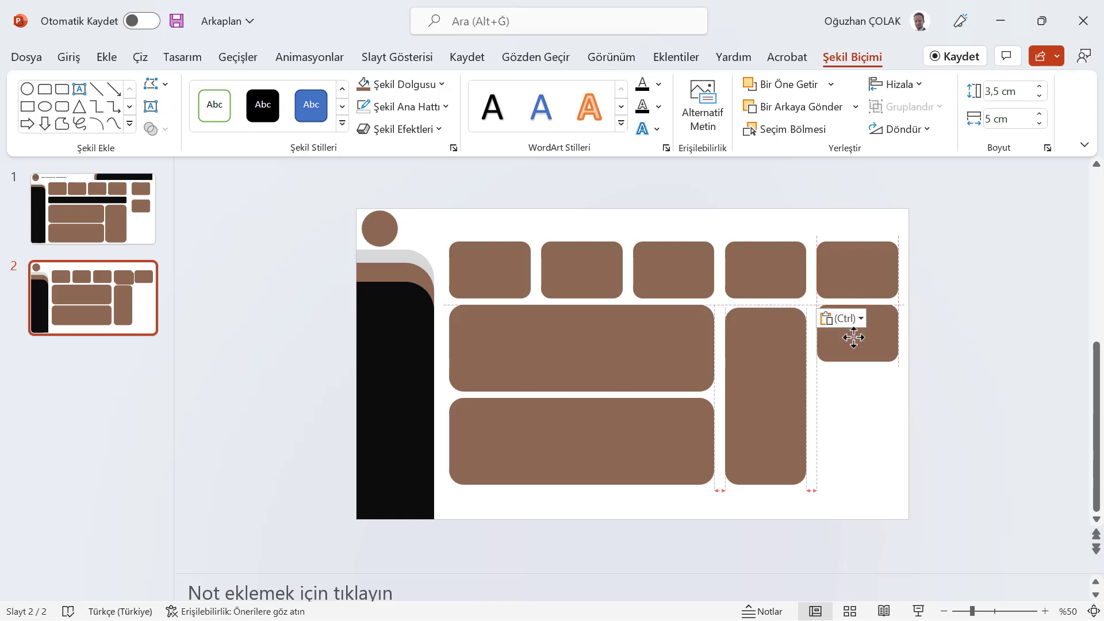
drag(774, 353, 773, 353)
drag(765, 481, 766, 487)
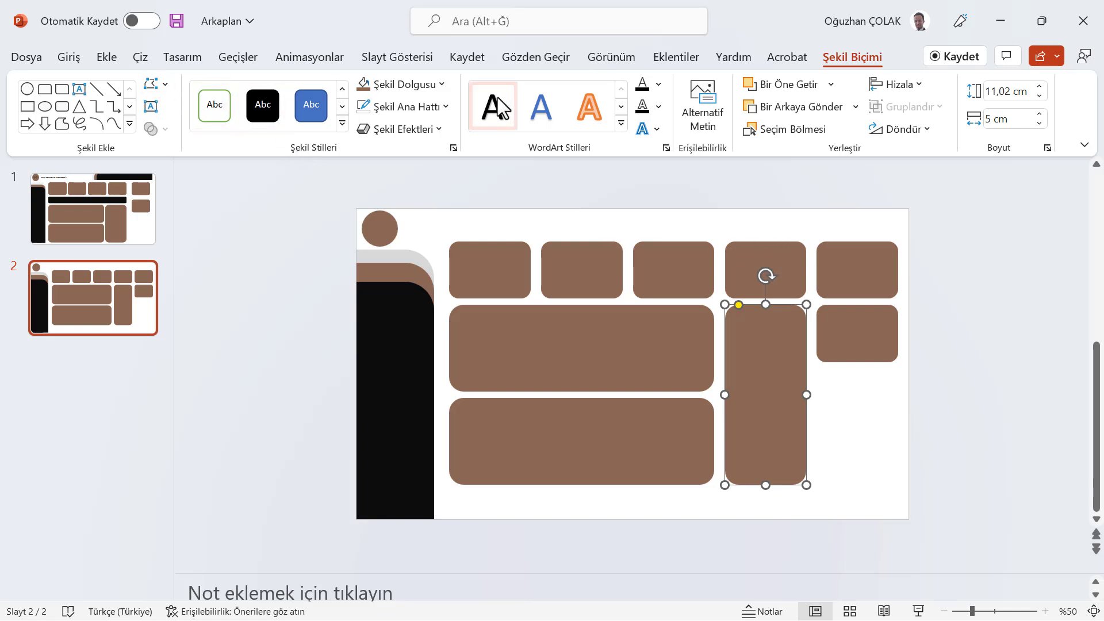
Draw a top-rounded rectangle strip about 1.7 cm by 14 cm along the slide's upper edge and fill it brown
click(107, 58)
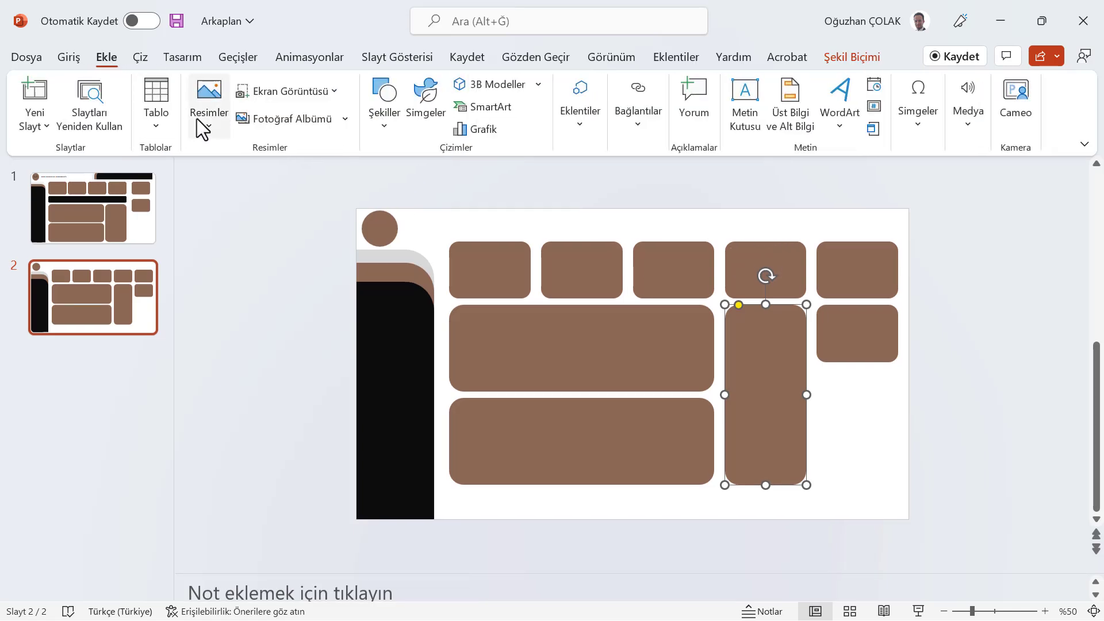
click(371, 122)
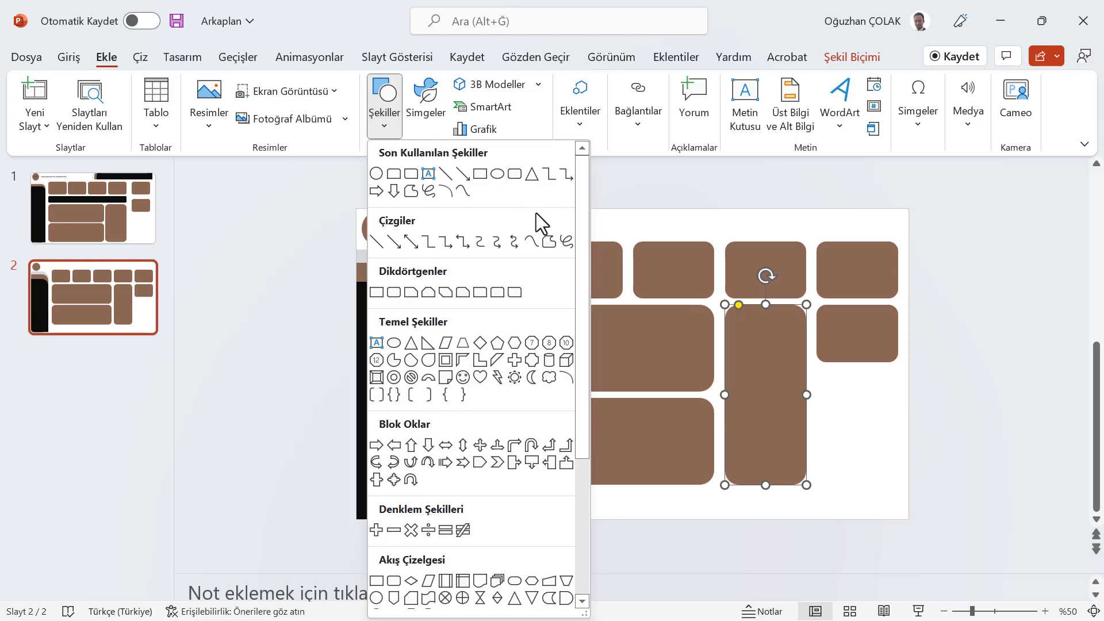
click(516, 292)
drag(684, 220, 913, 235)
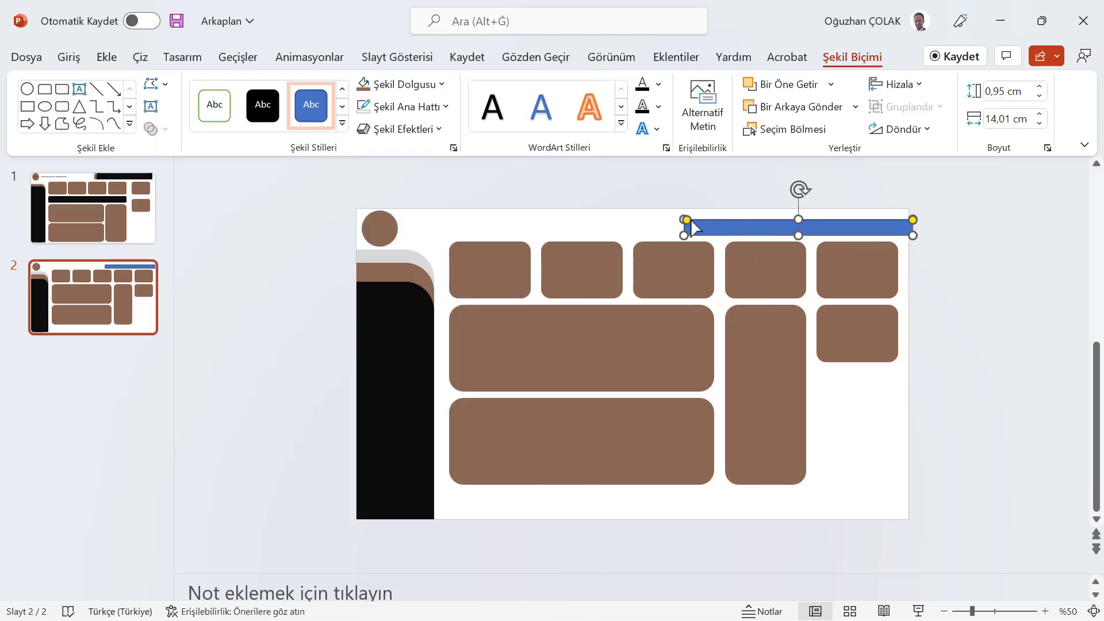
drag(688, 220, 794, 237)
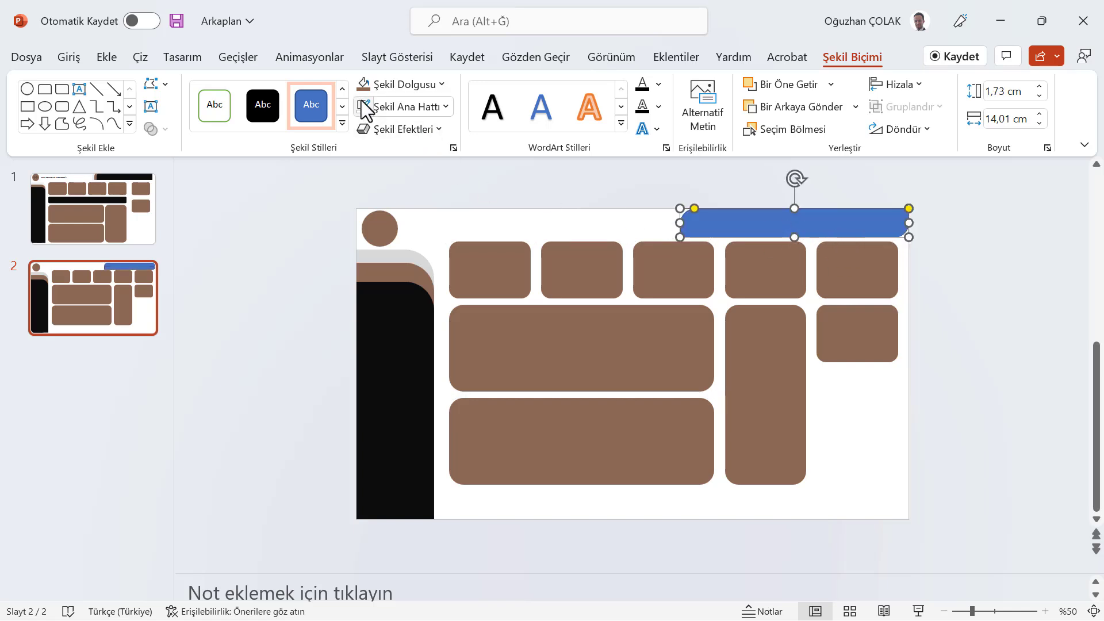
click(364, 83)
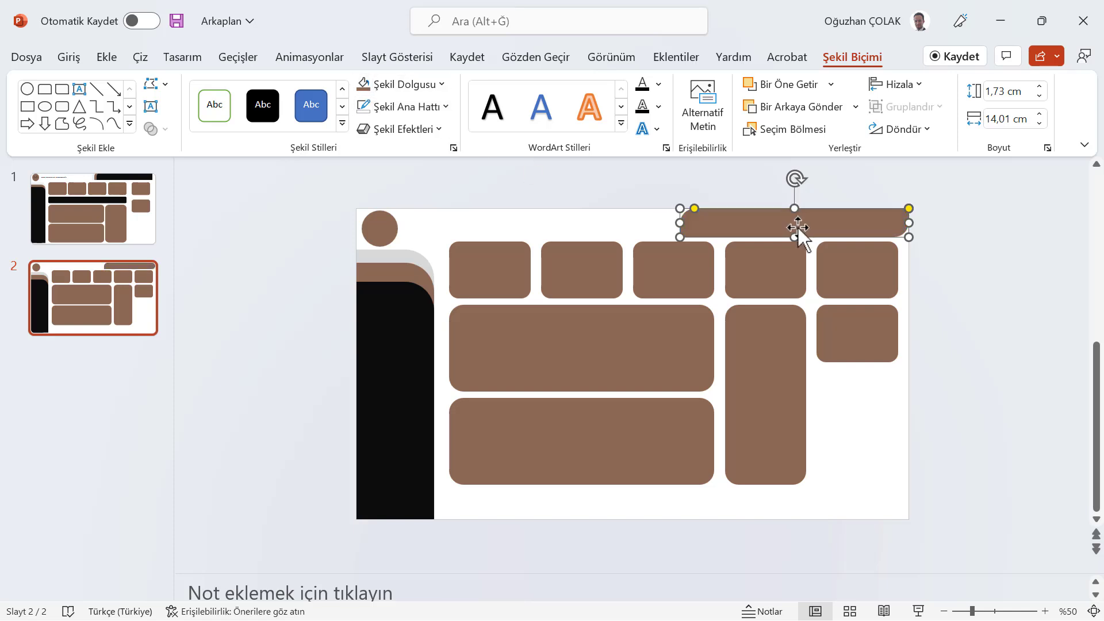
Extend the top strip further to the left and adjust its corner rounding
key(ctrl+v)
drag(768, 235, 772, 231)
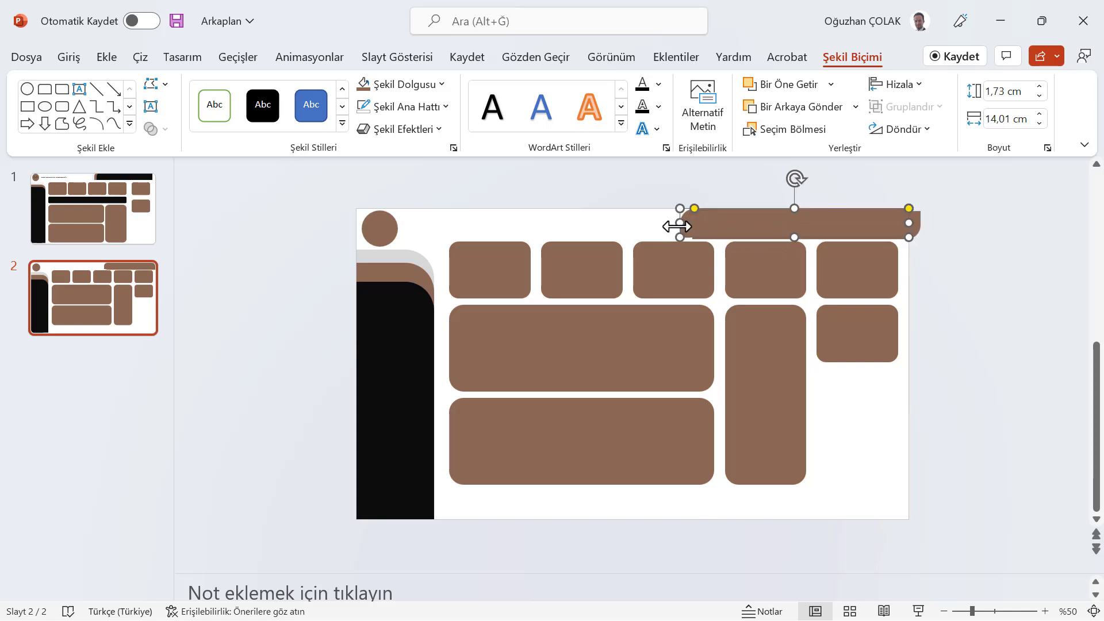
drag(681, 230, 655, 229)
drag(736, 236, 729, 225)
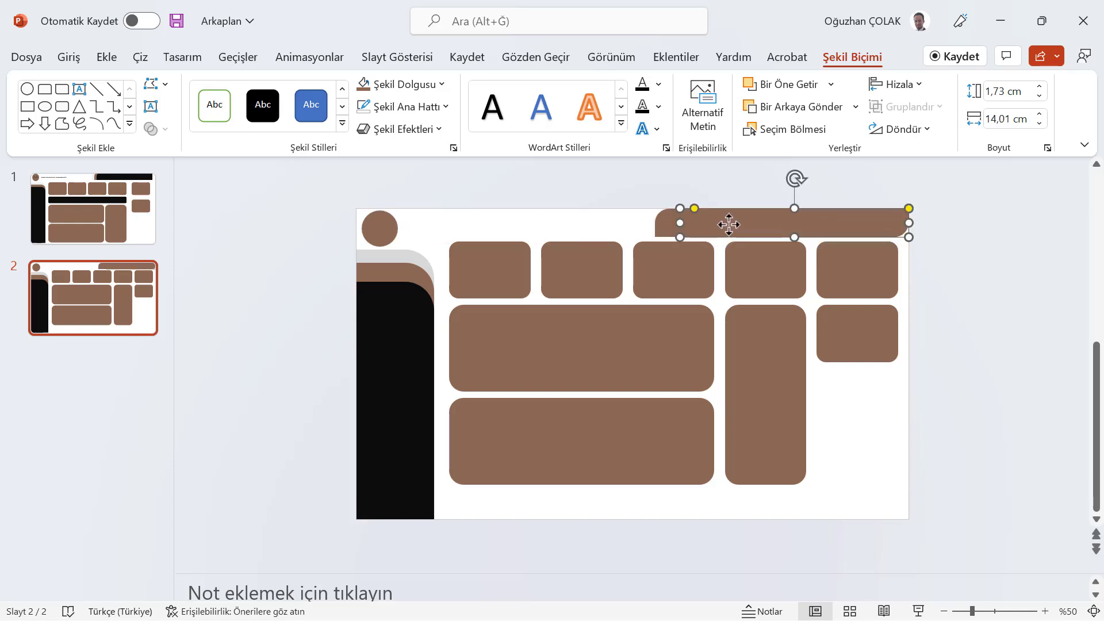
Fill the top strip black and extend its left end slightly
click(442, 84)
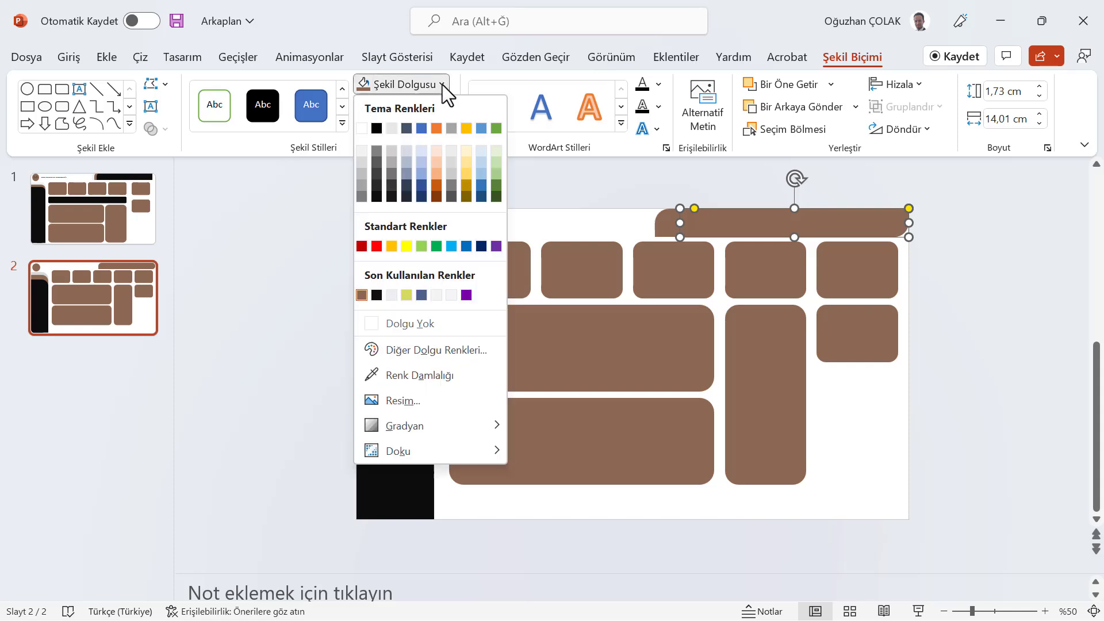
click(376, 295)
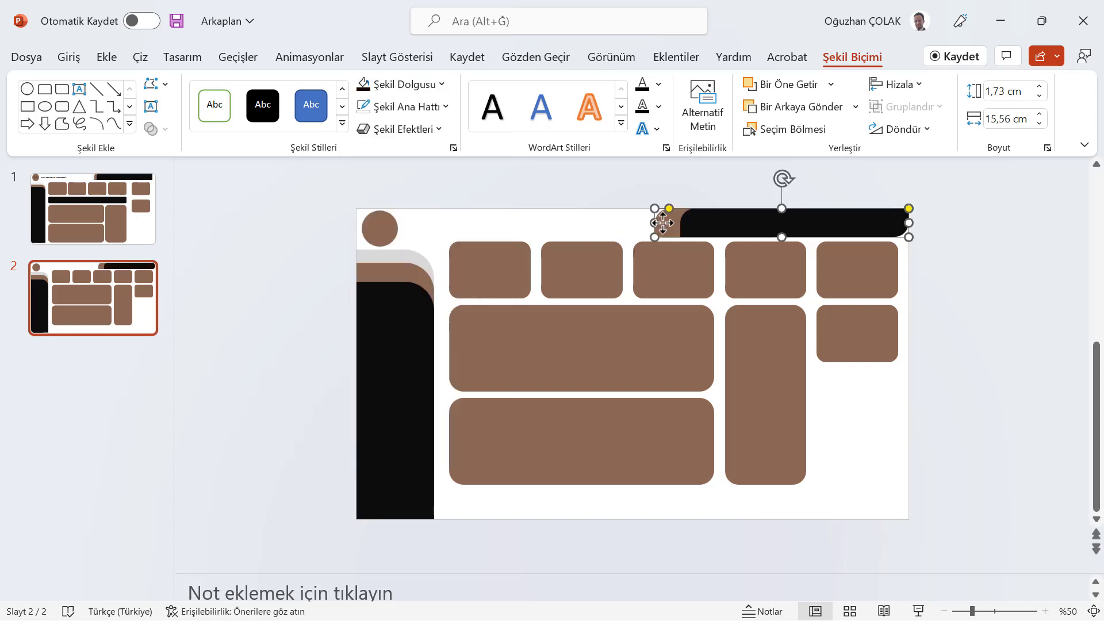
drag(679, 223, 660, 223)
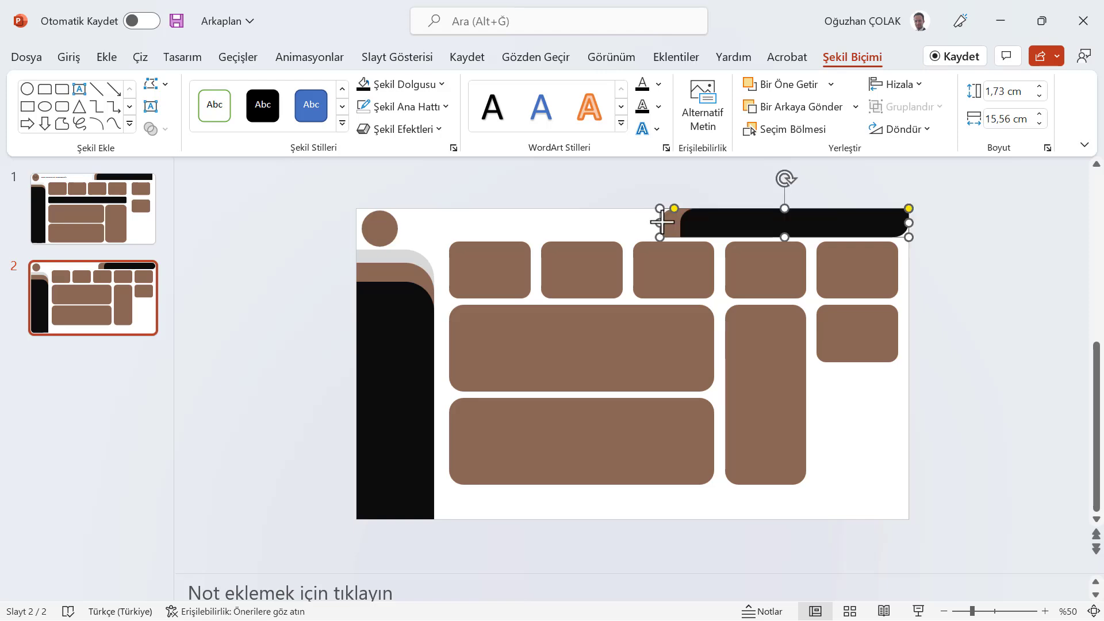
Draw a small rectangle about 1.5 cm by 3 cm, fill it black, and place it at the strip's right end to square the corner
click(108, 59)
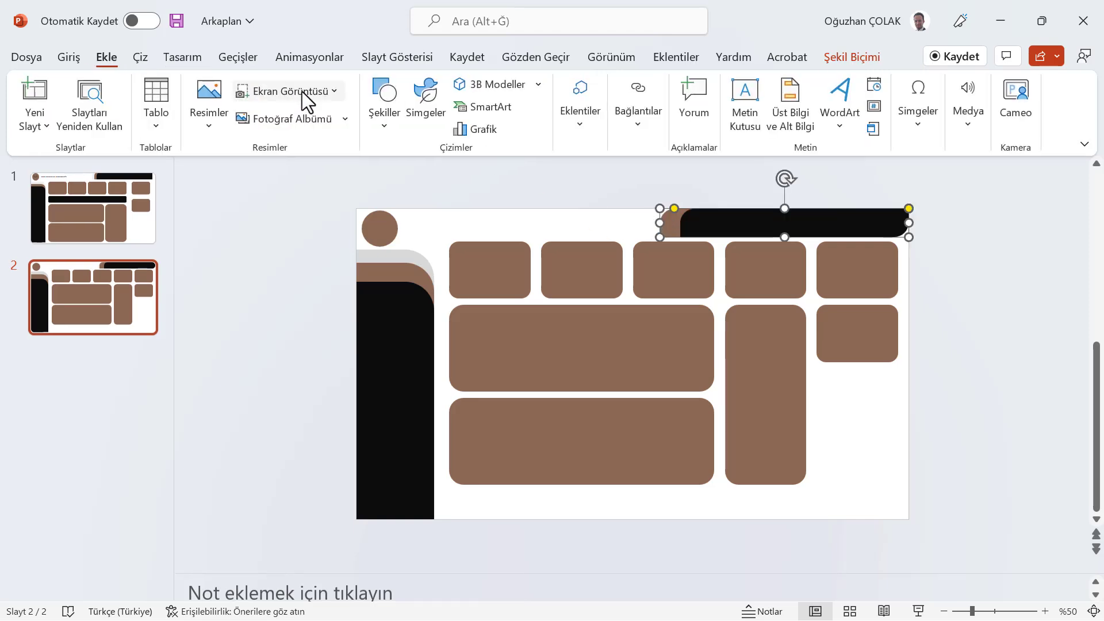
click(384, 109)
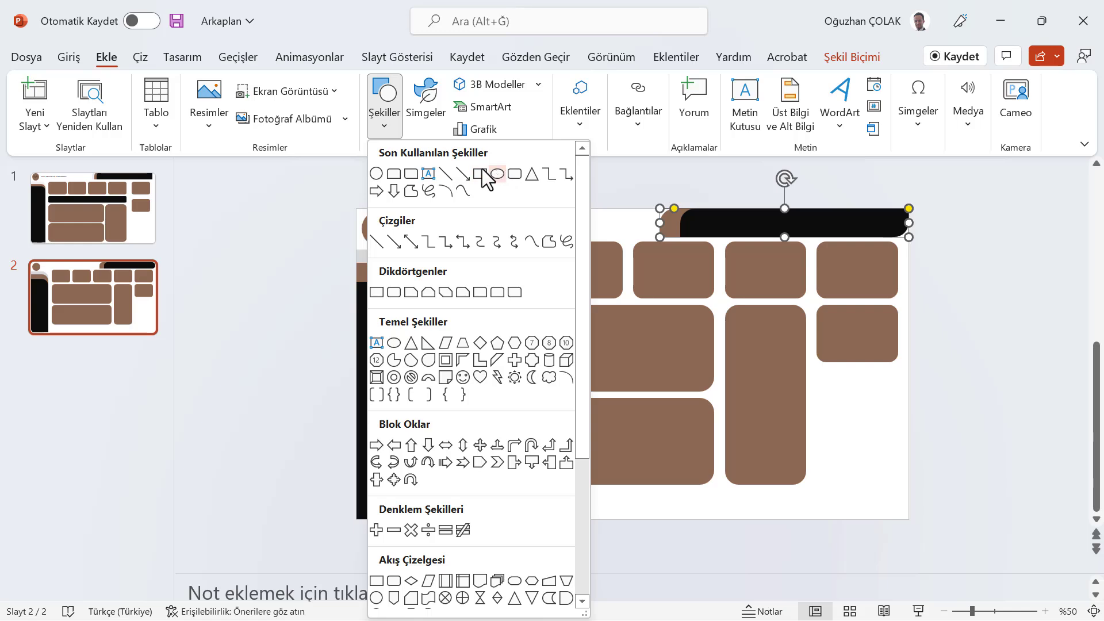
click(488, 173)
drag(519, 214, 569, 236)
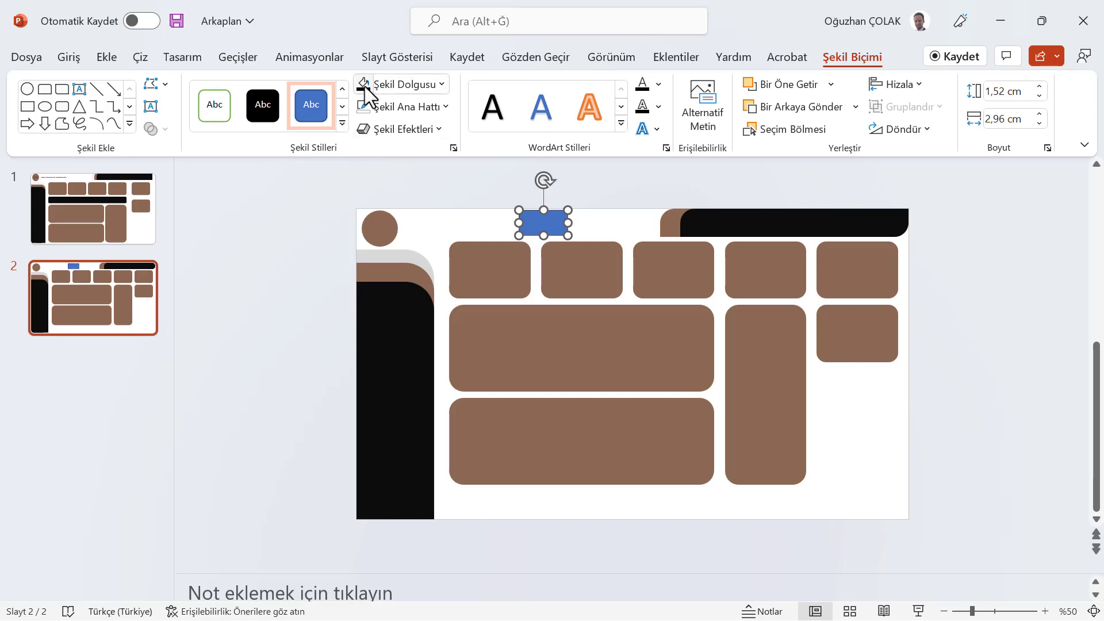
click(364, 84)
drag(543, 224, 887, 222)
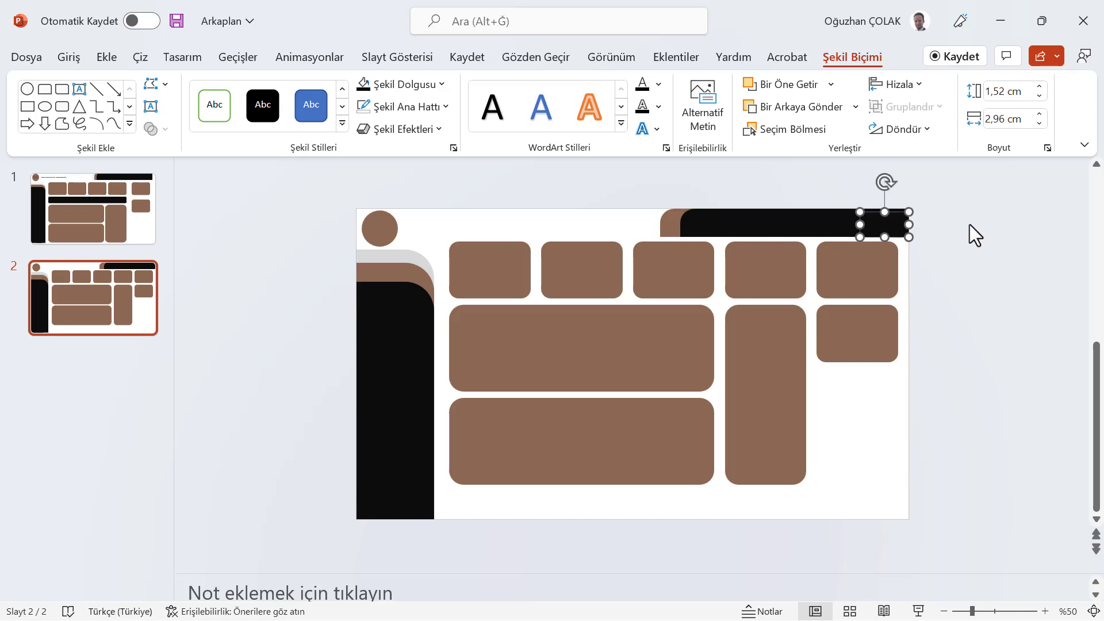
click(970, 279)
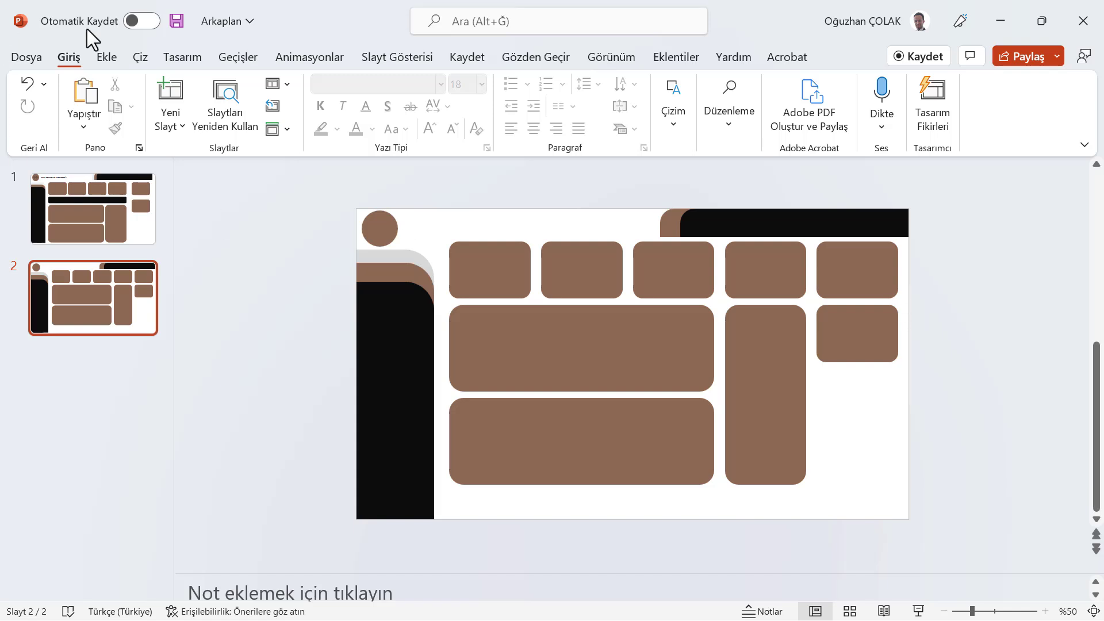
Export all slides as Scalable Vector Graphics files named Arkaplan-2 into the İnsan Kaynakları Dashboard'u folder
click(29, 55)
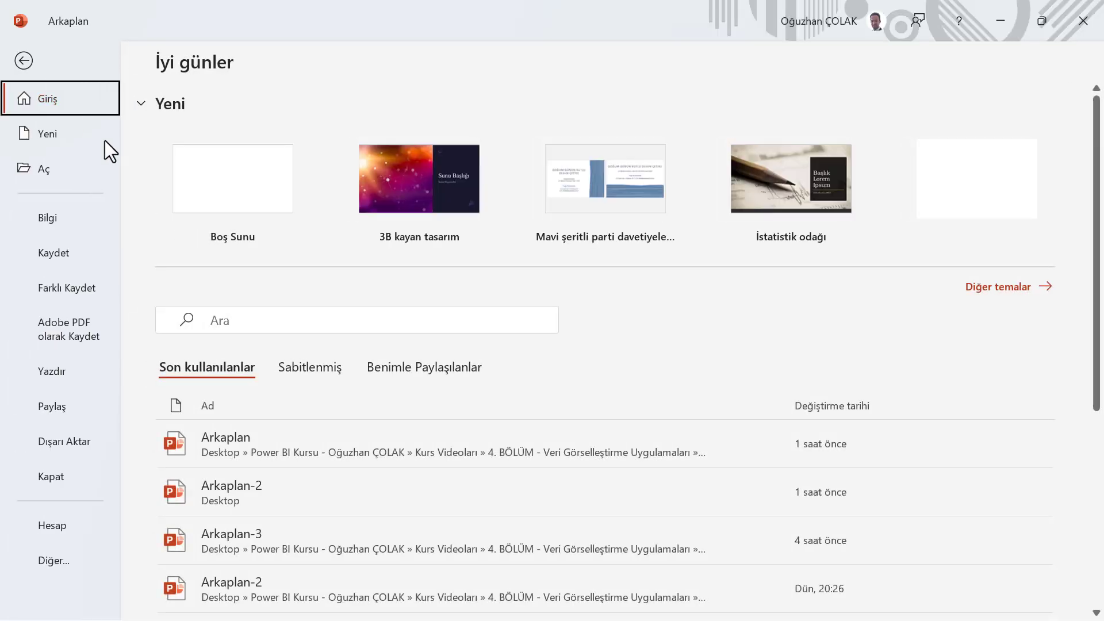
click(57, 288)
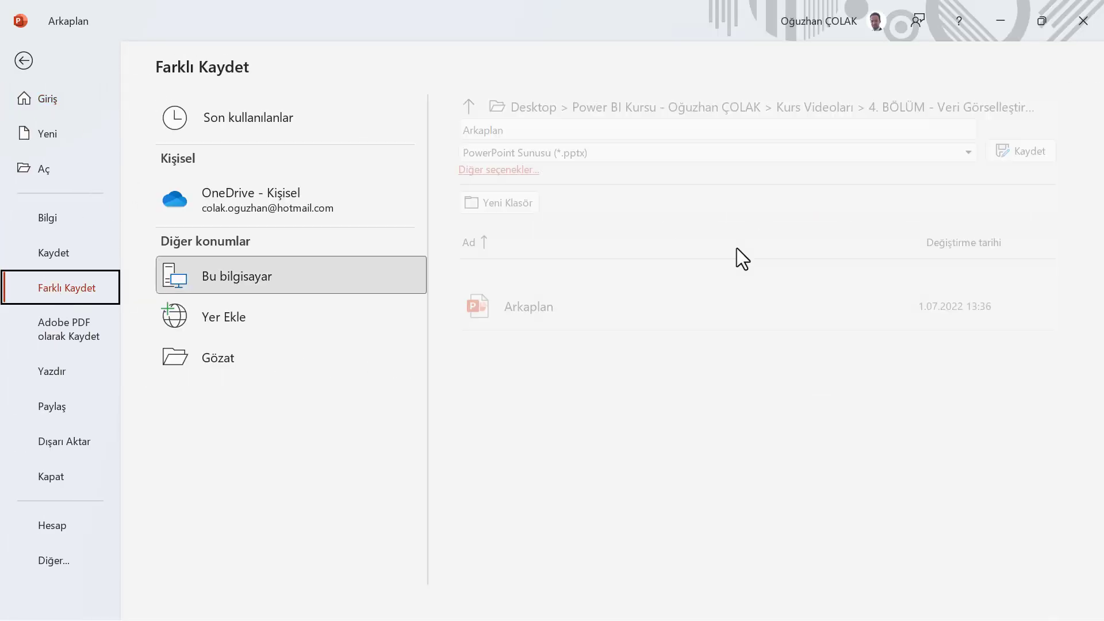
click(896, 152)
scroll(695, 481, down, 3)
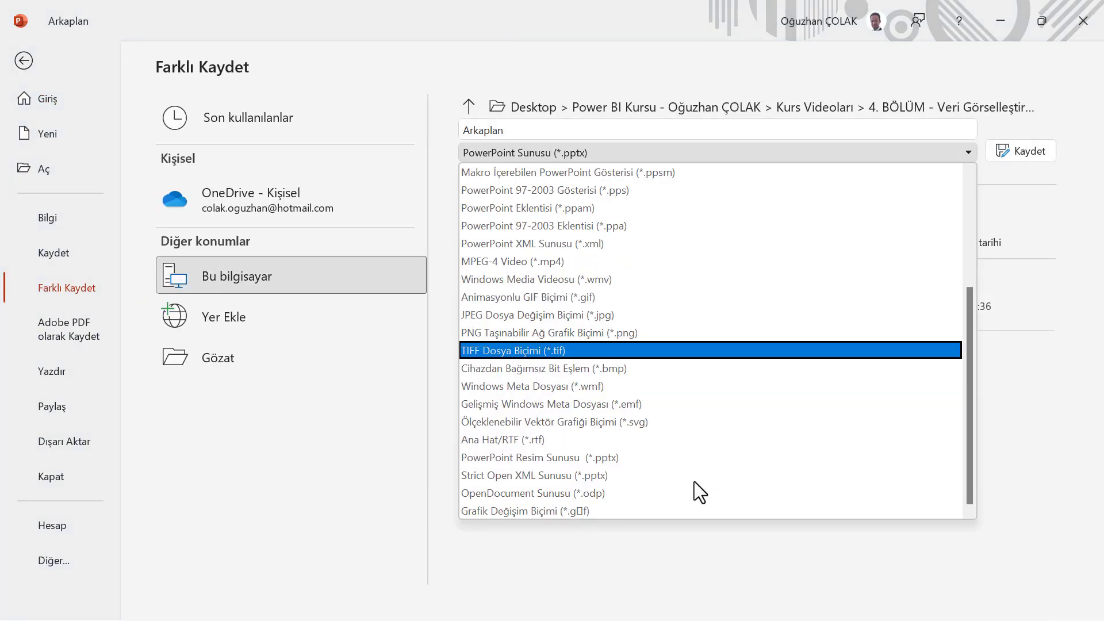
click(642, 426)
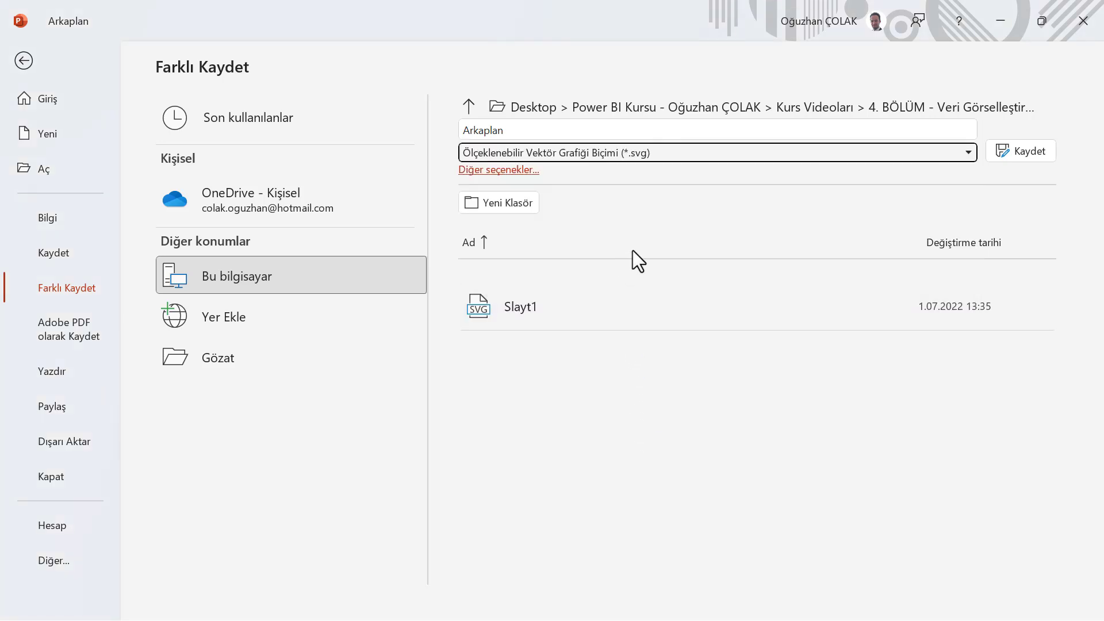
click(222, 361)
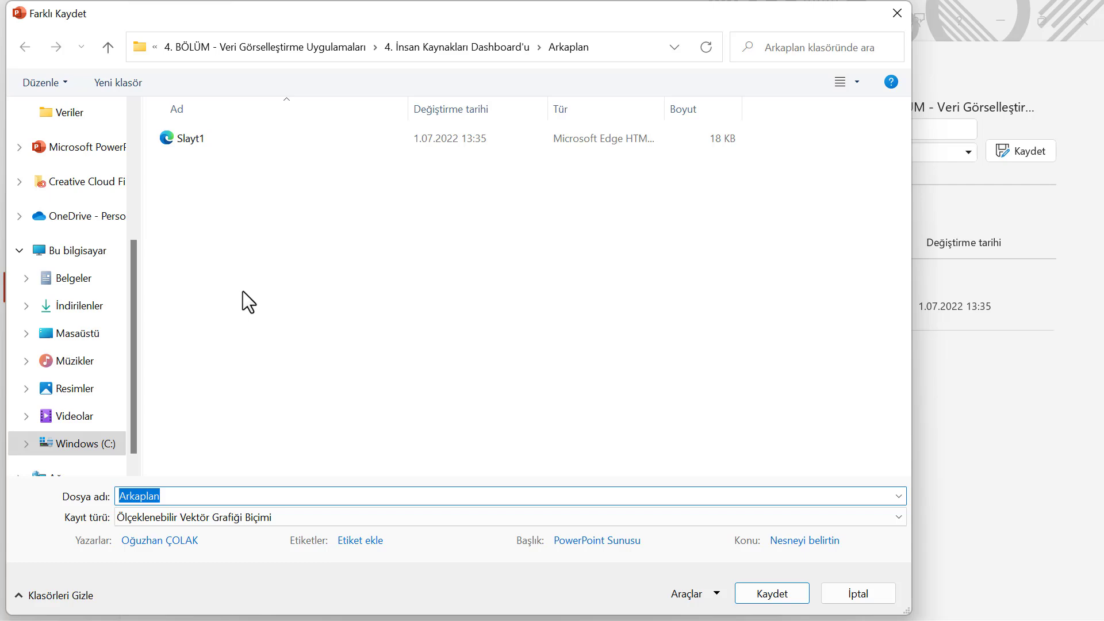
click(447, 46)
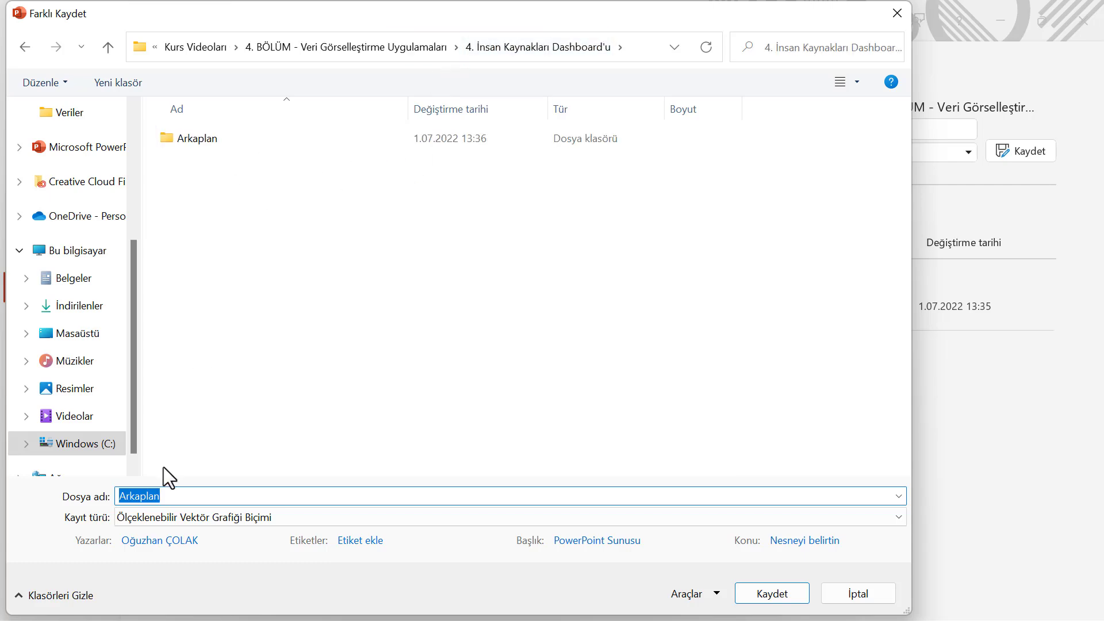
click(172, 496)
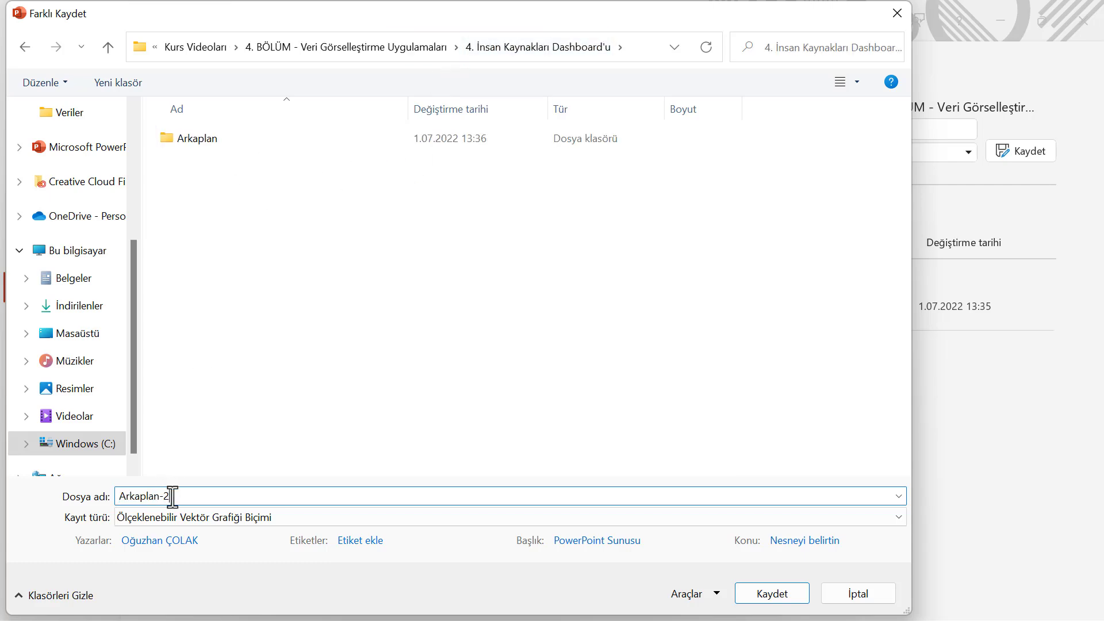
key(Return)
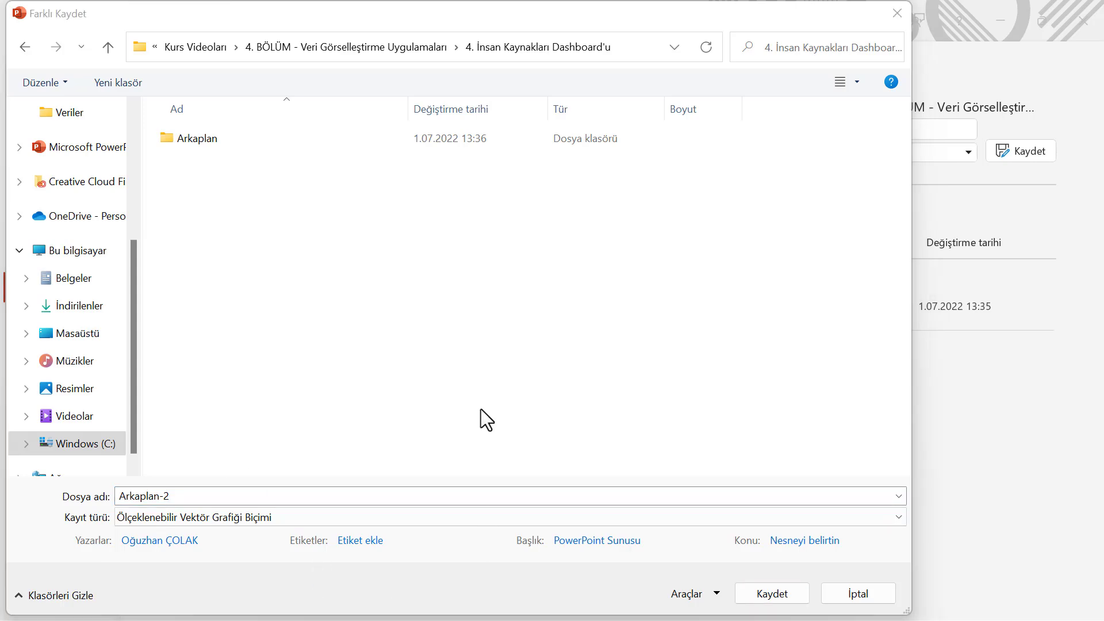
click(767, 597)
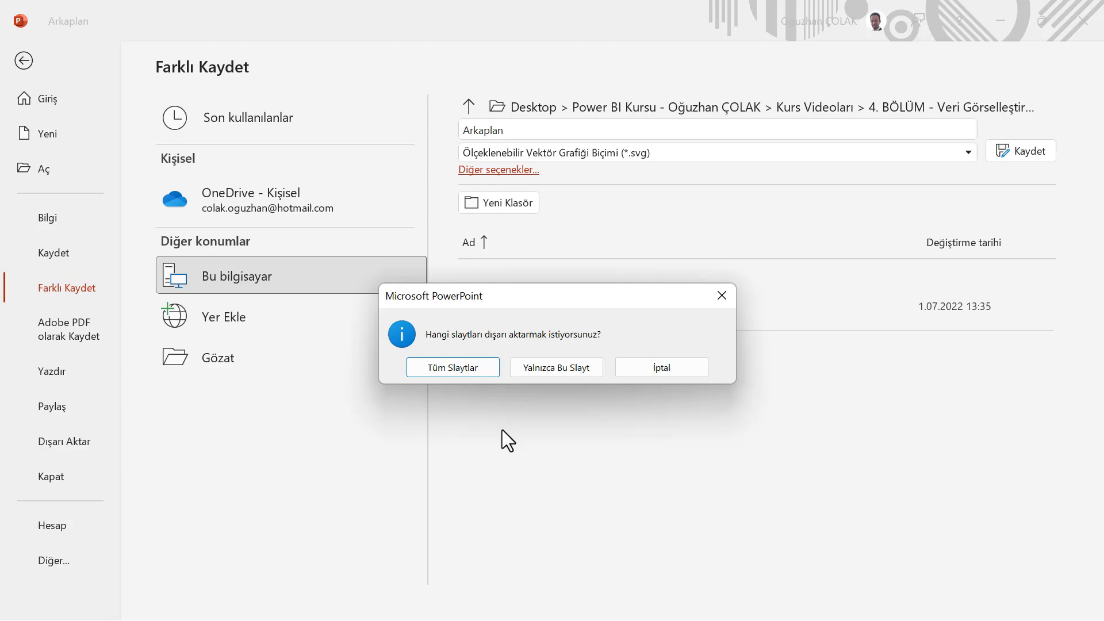
click(464, 368)
click(594, 366)
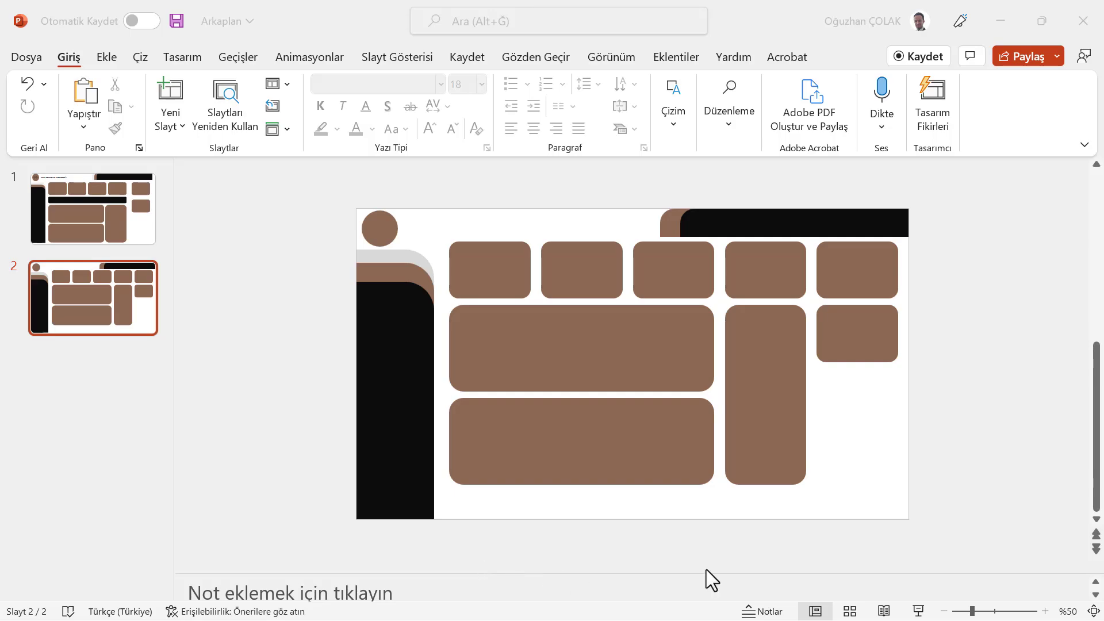
Switch to Power BI Desktop and set the page wallpaper image to Slayt2.SVG from the Arkaplan-2 folder
click(750, 560)
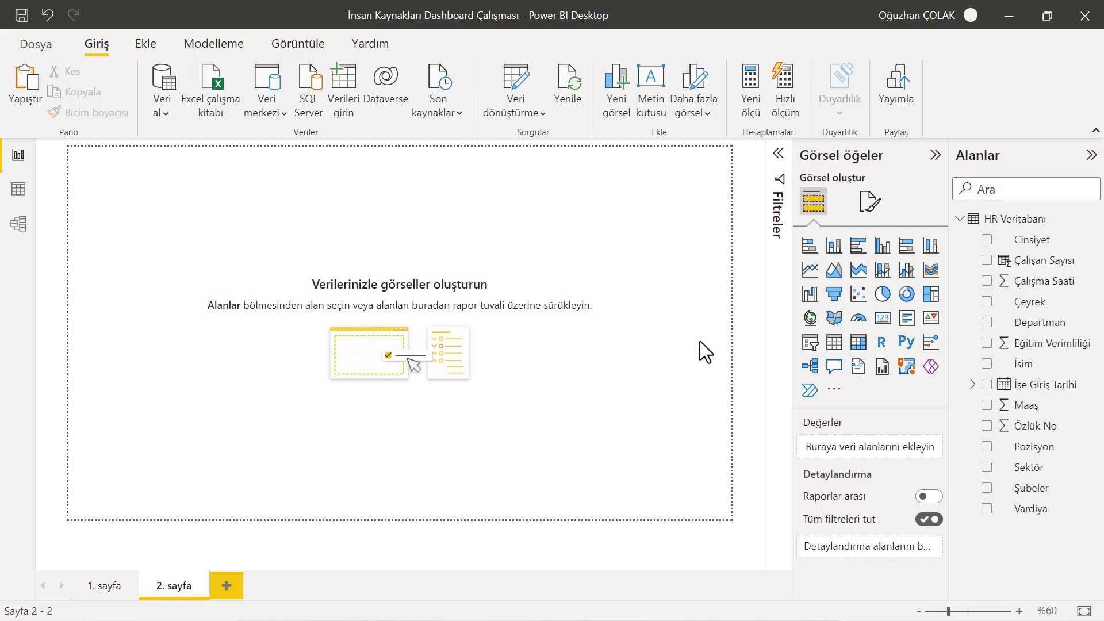
click(871, 201)
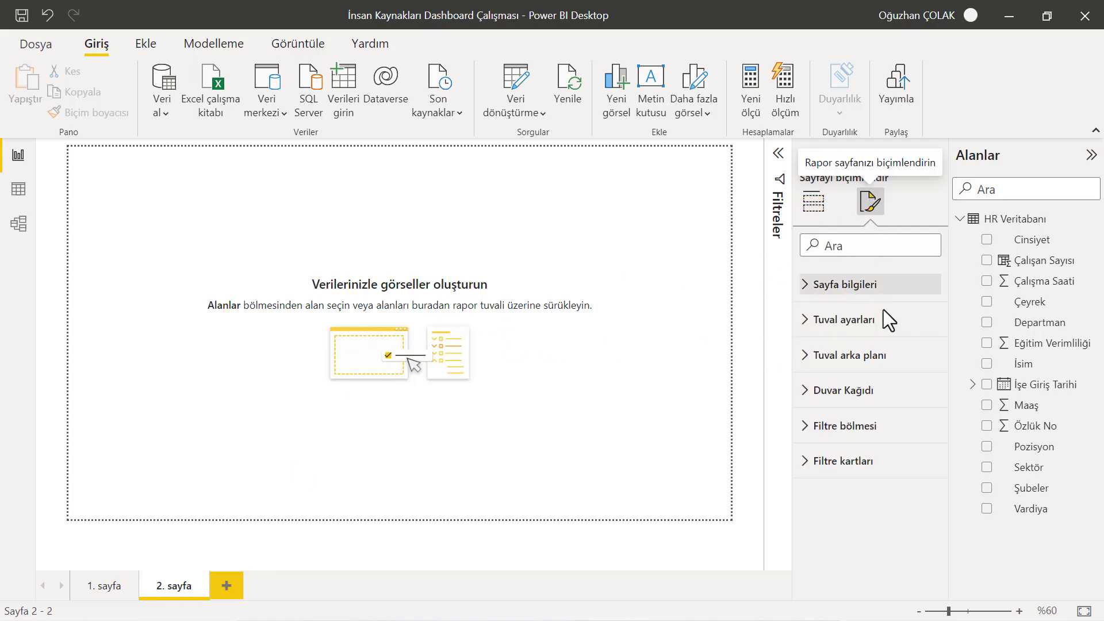
click(800, 390)
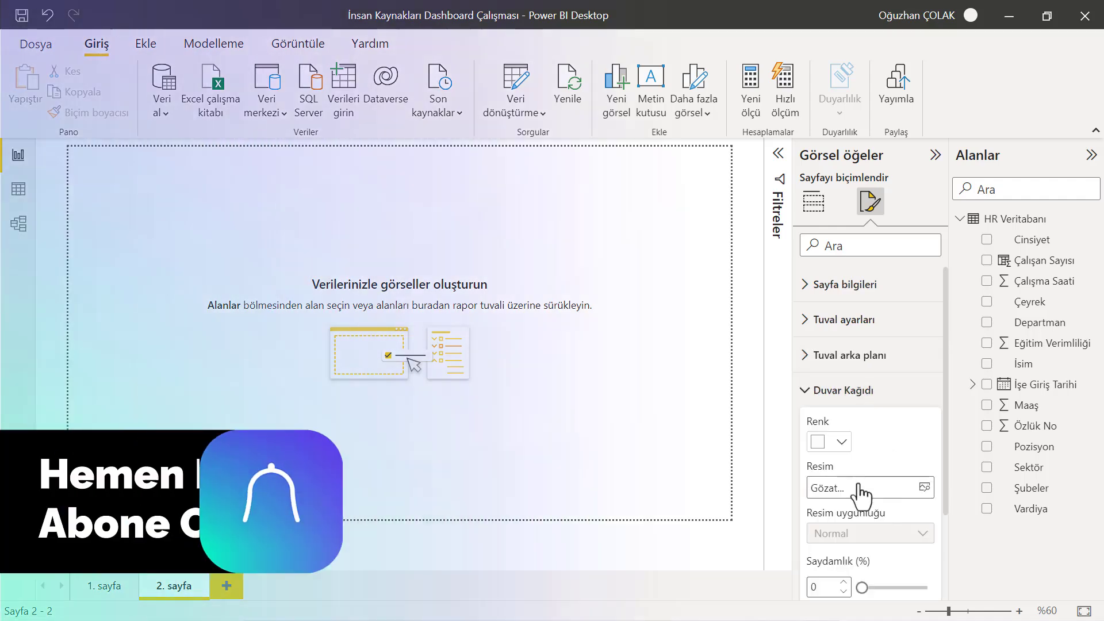
click(840, 488)
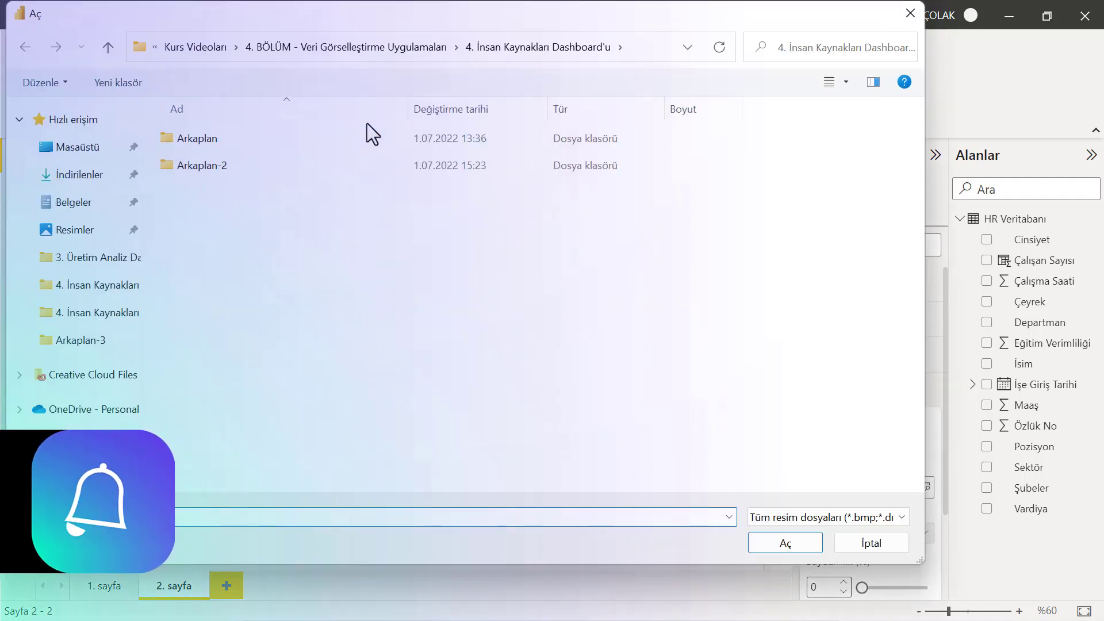
click(195, 168)
double_click(196, 167)
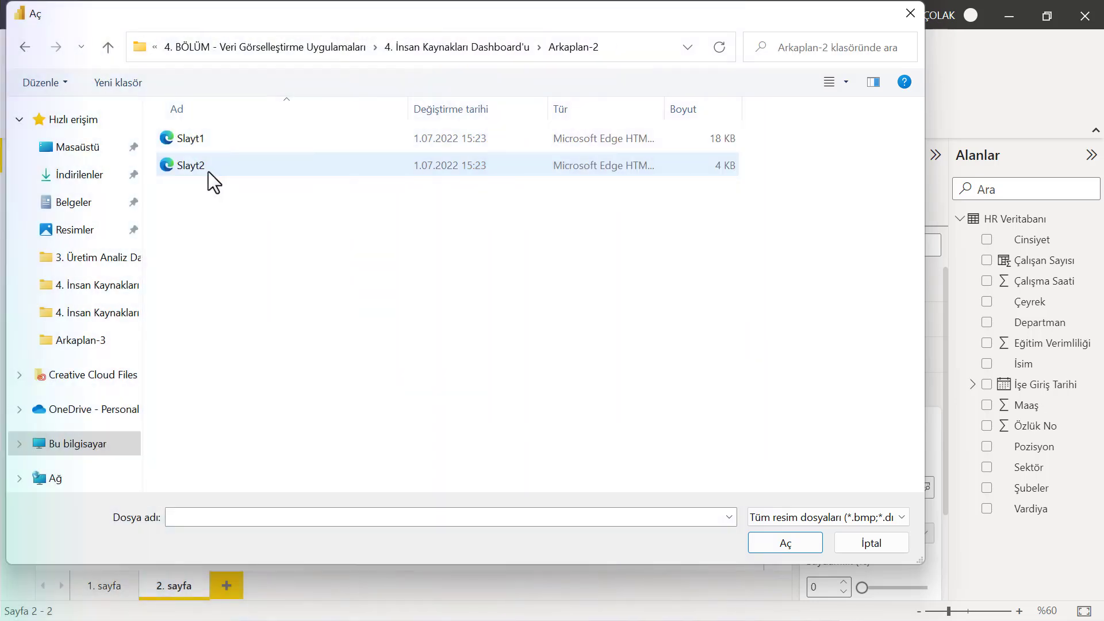
double_click(191, 167)
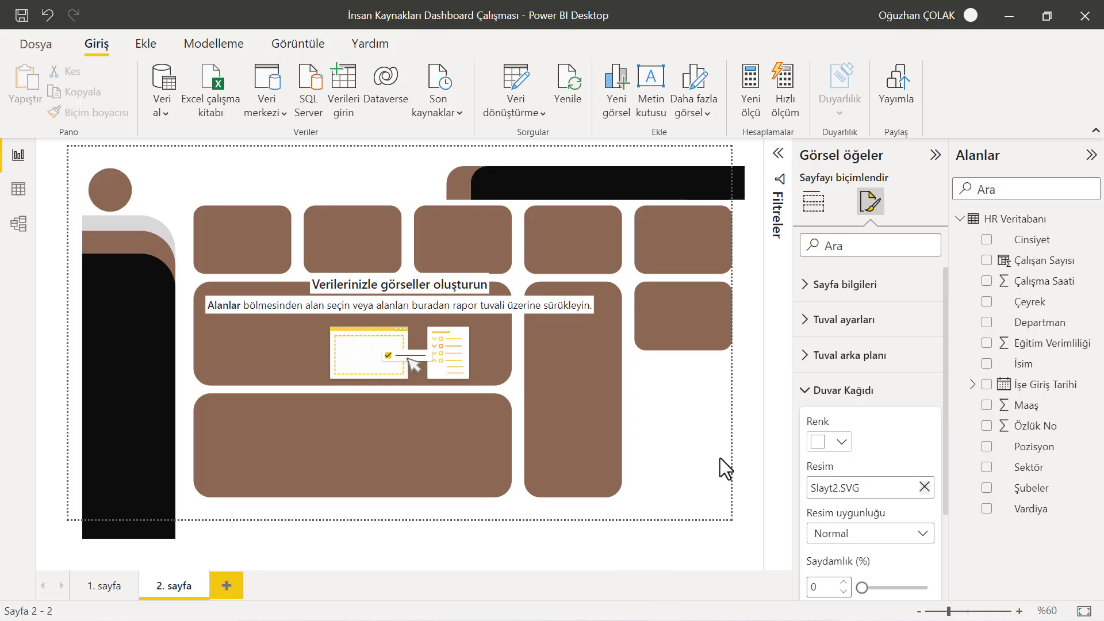
Add a Card visual over the top-left brown card area of the page
click(1019, 612)
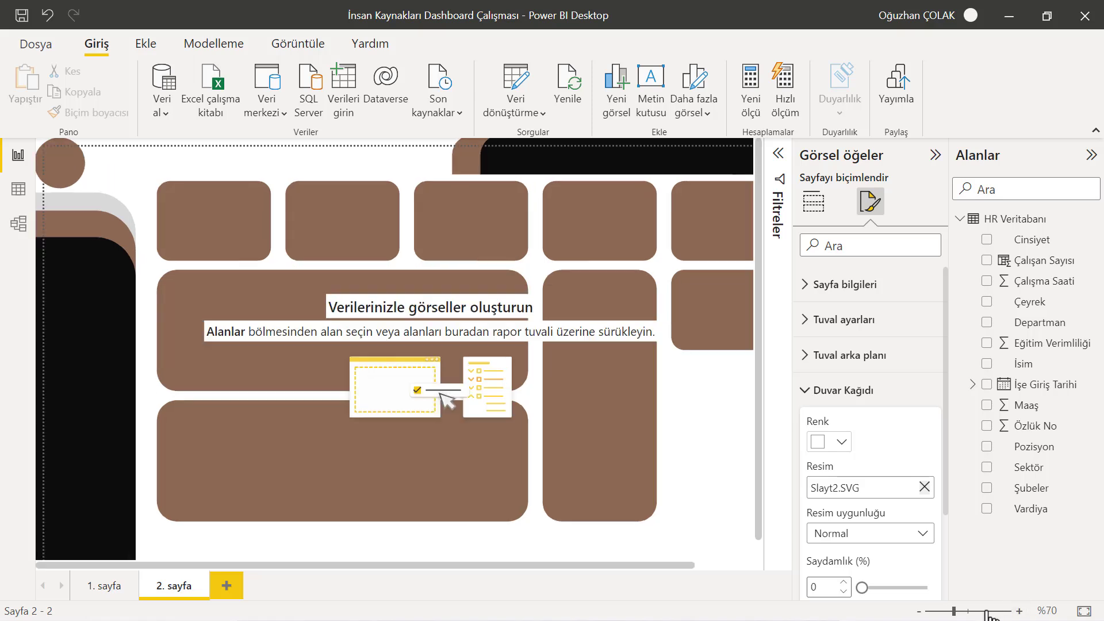
click(919, 612)
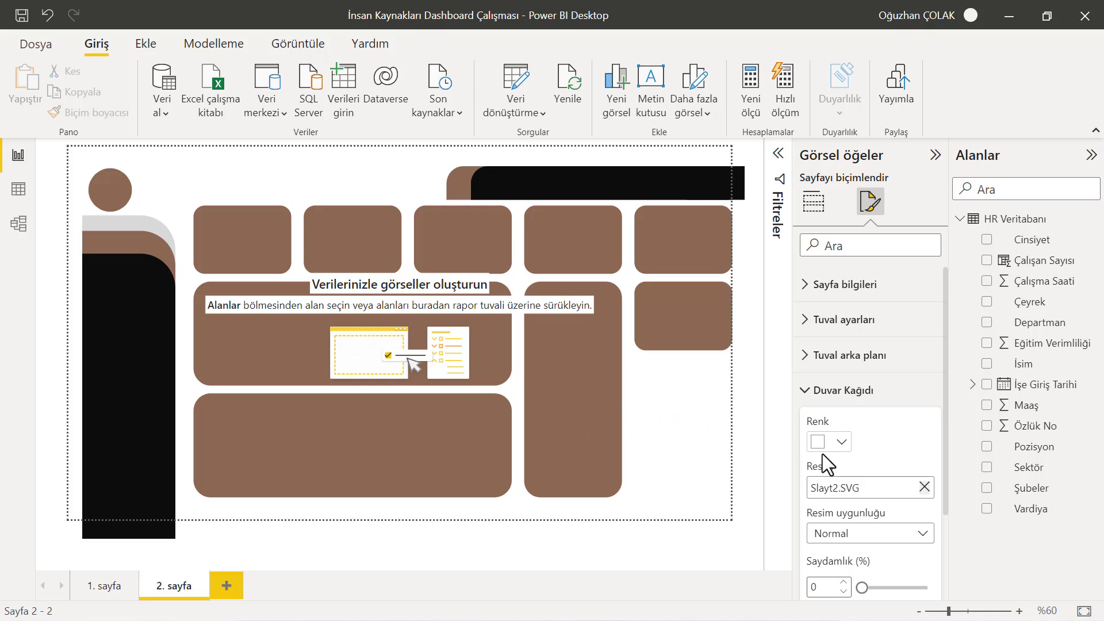
click(813, 201)
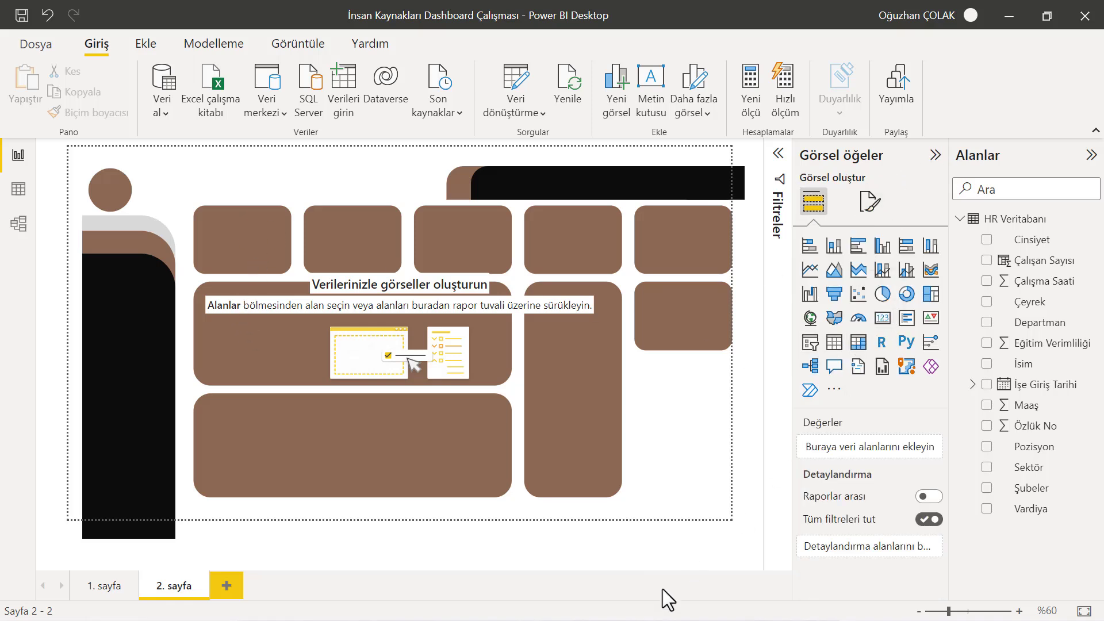
click(883, 317)
drag(181, 222, 303, 245)
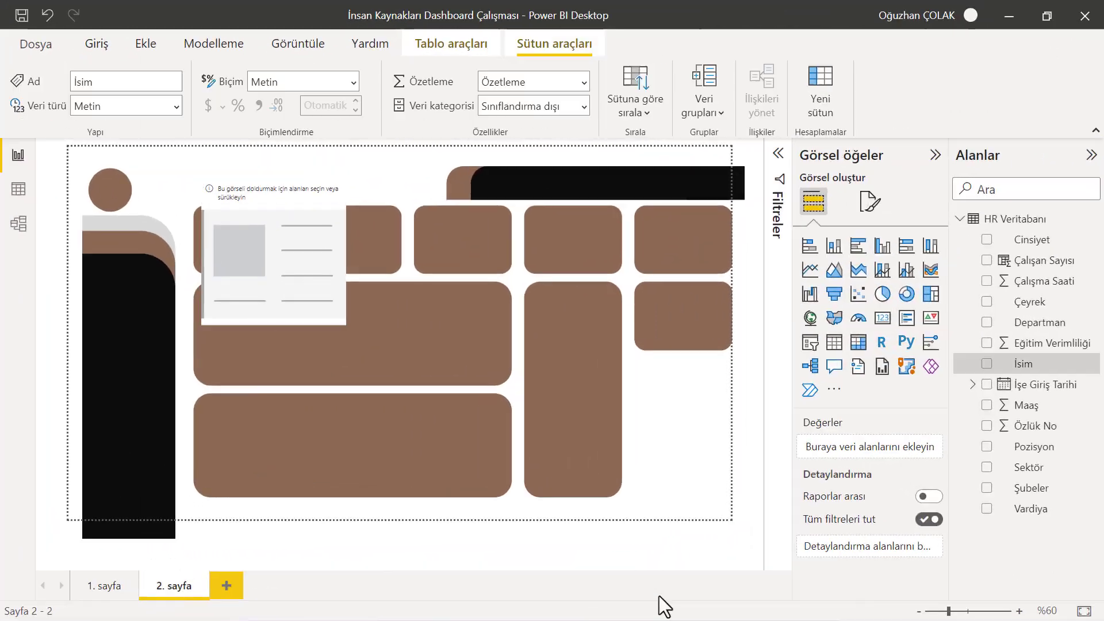
Add the İsim field to the card and remove it again
drag(939, 365, 293, 279)
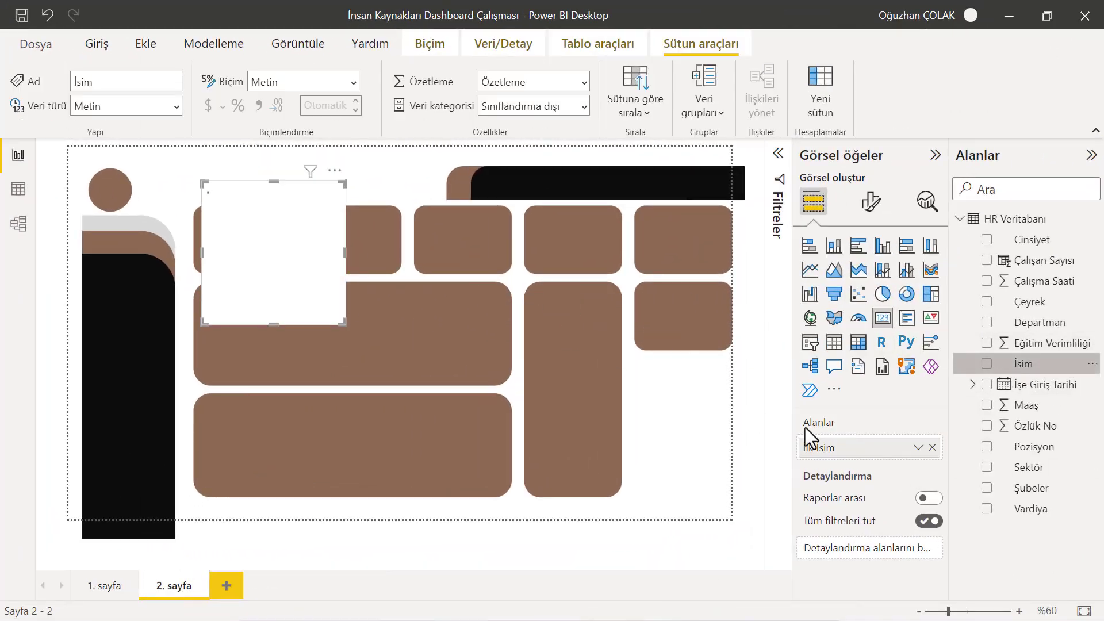
click(917, 448)
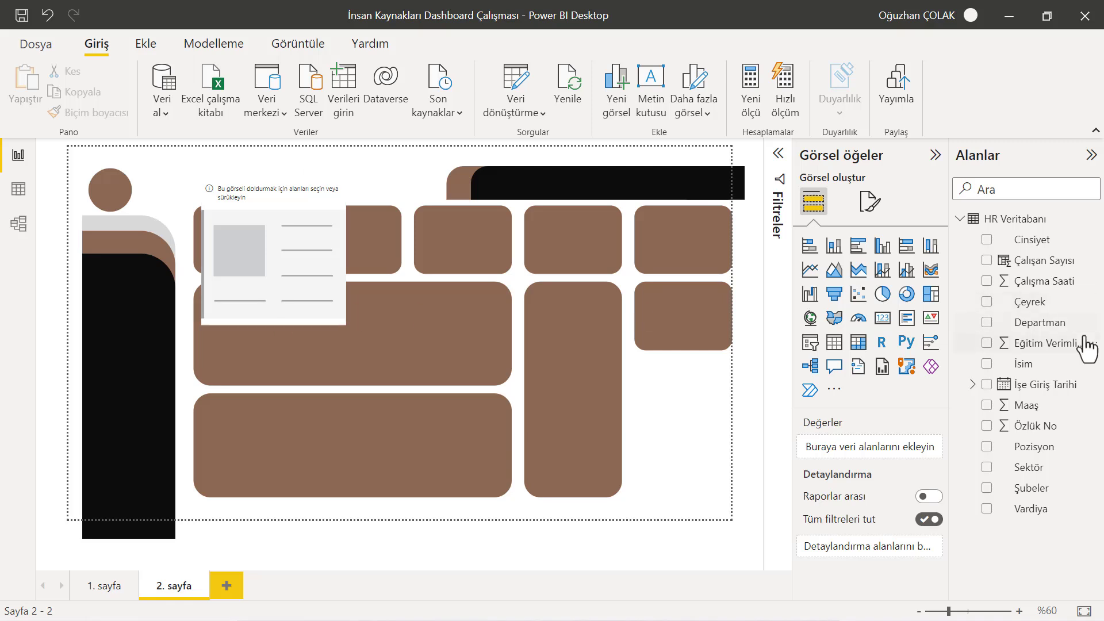
Add the Maaş field to the card and set its aggregation to Sayı (count)
drag(992, 408, 296, 286)
click(918, 448)
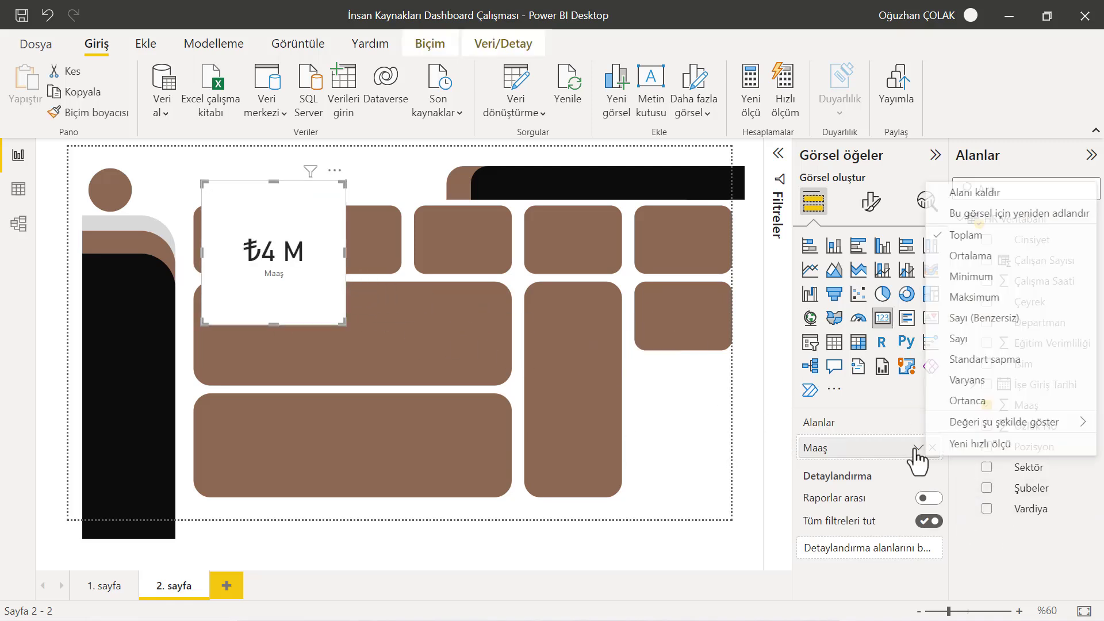
click(960, 340)
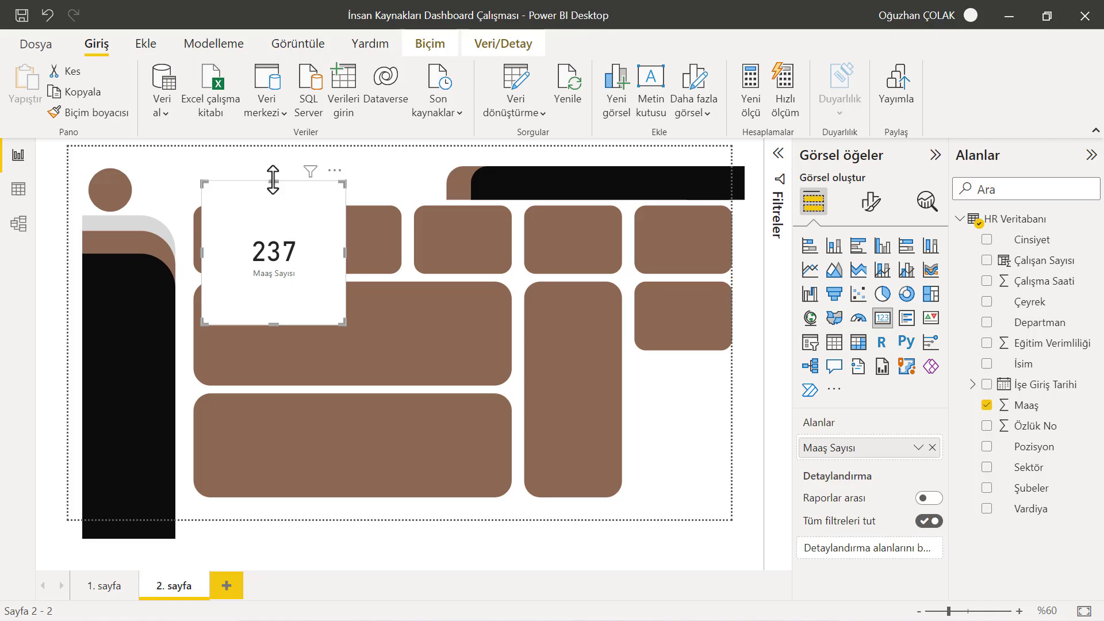
Resize and move the card to fit inside the top-left brown card shape
drag(274, 207, 272, 222)
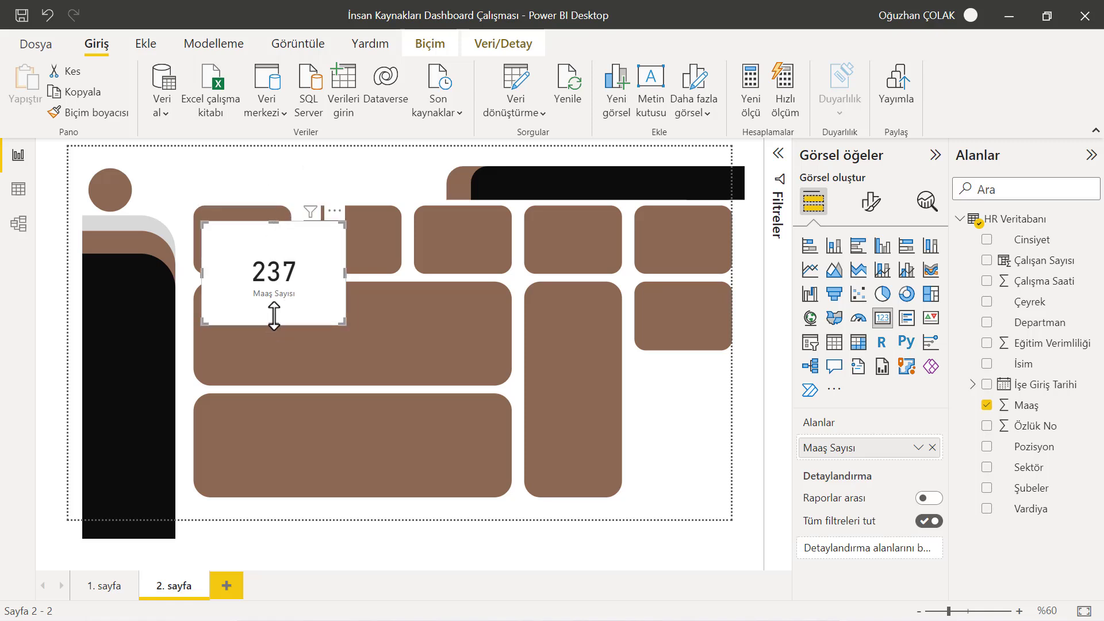
drag(274, 317, 275, 292)
drag(305, 247, 279, 235)
mouse_move(242, 208)
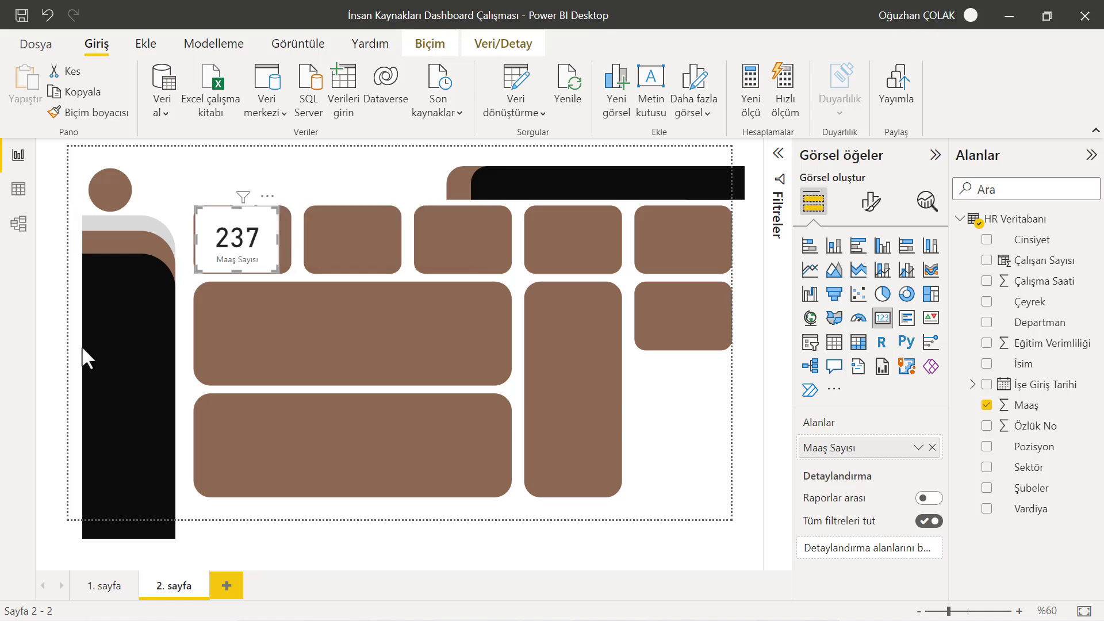
drag(233, 207, 240, 214)
mouse_move(241, 215)
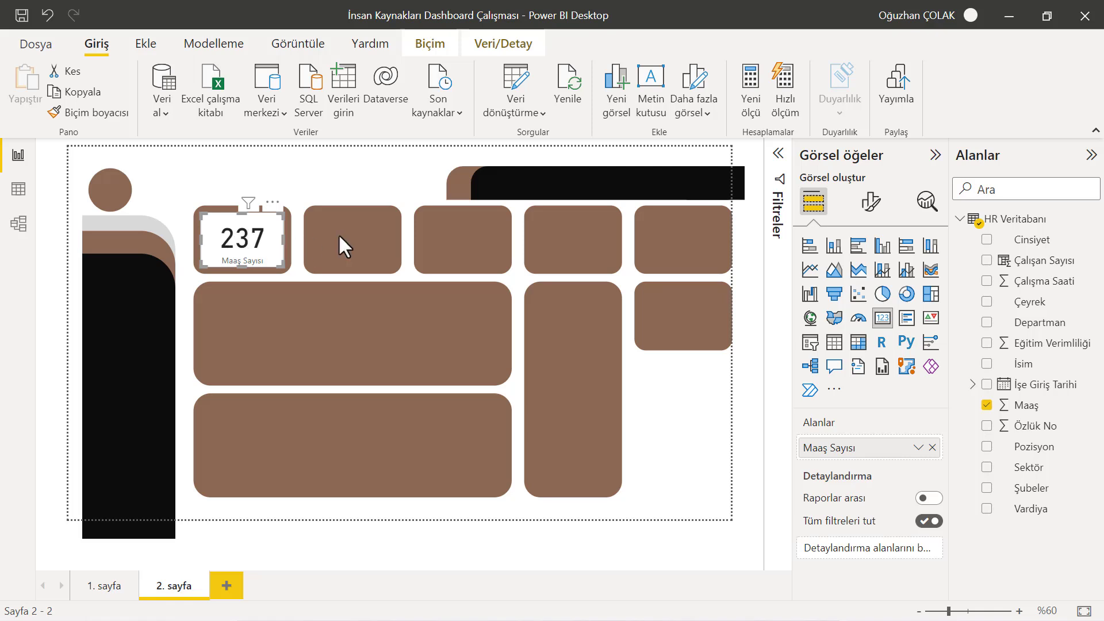
Turn on the card's title and set its text to Çalışan Sayısı
click(870, 204)
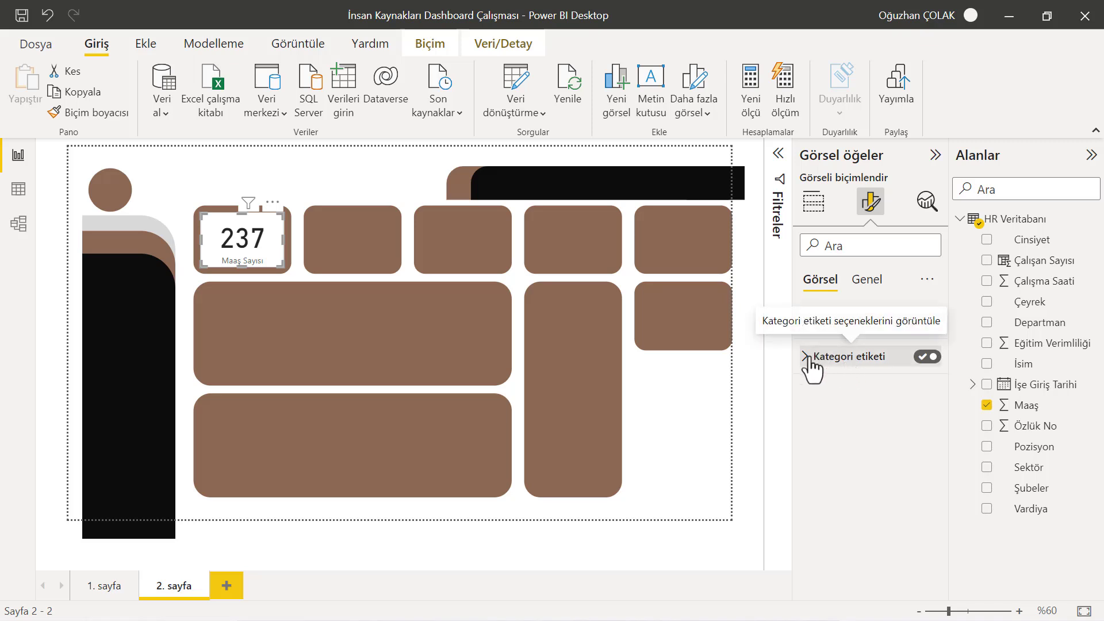
click(864, 279)
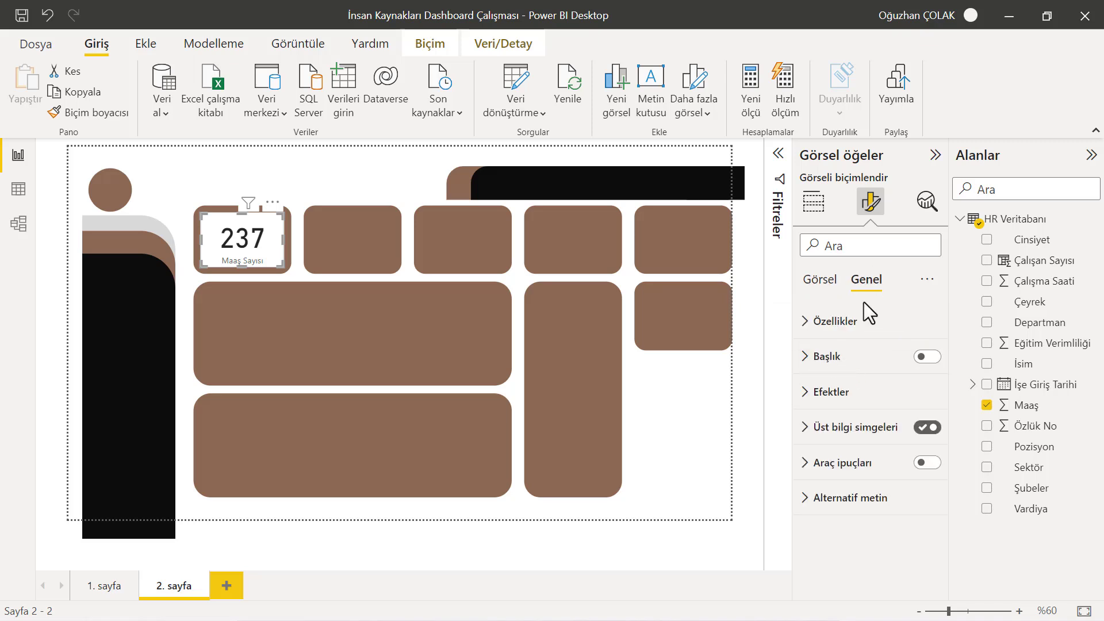
click(803, 320)
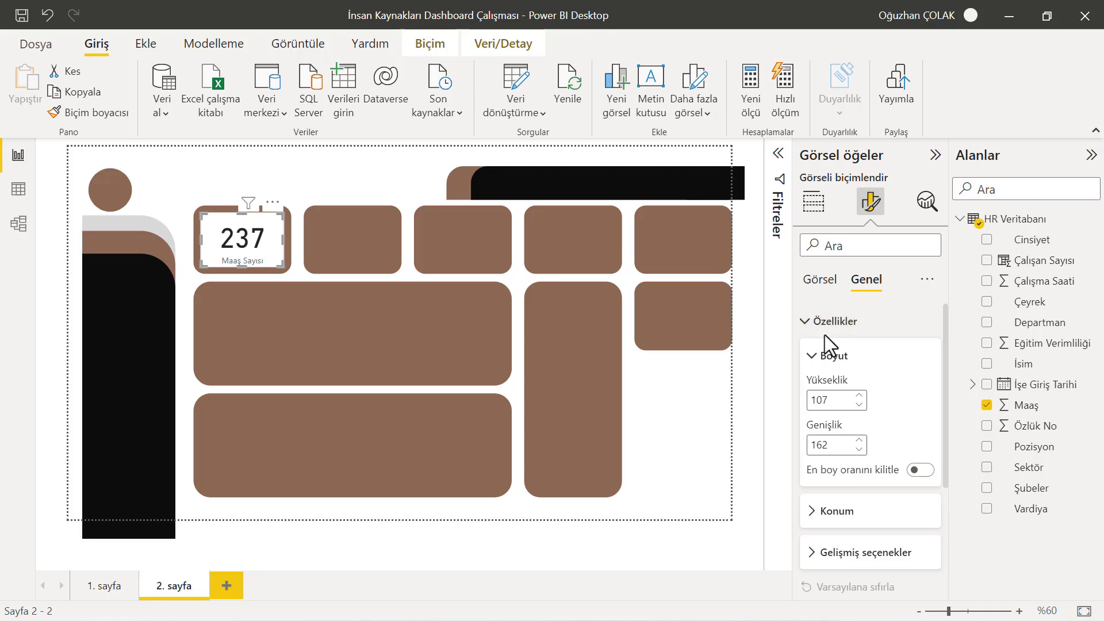
click(804, 321)
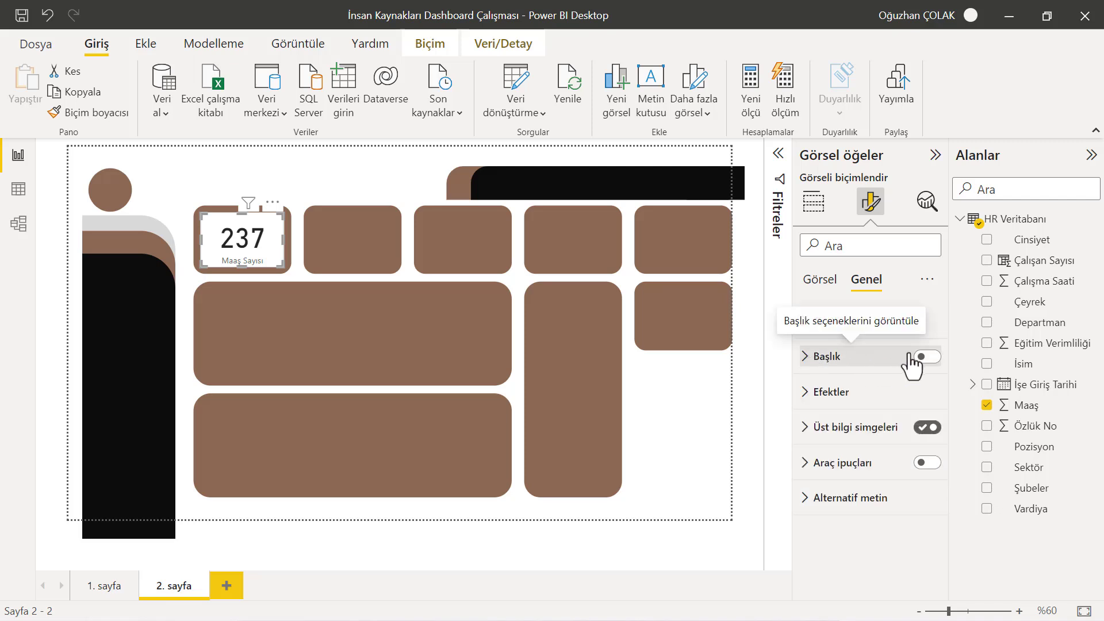
click(926, 357)
click(827, 363)
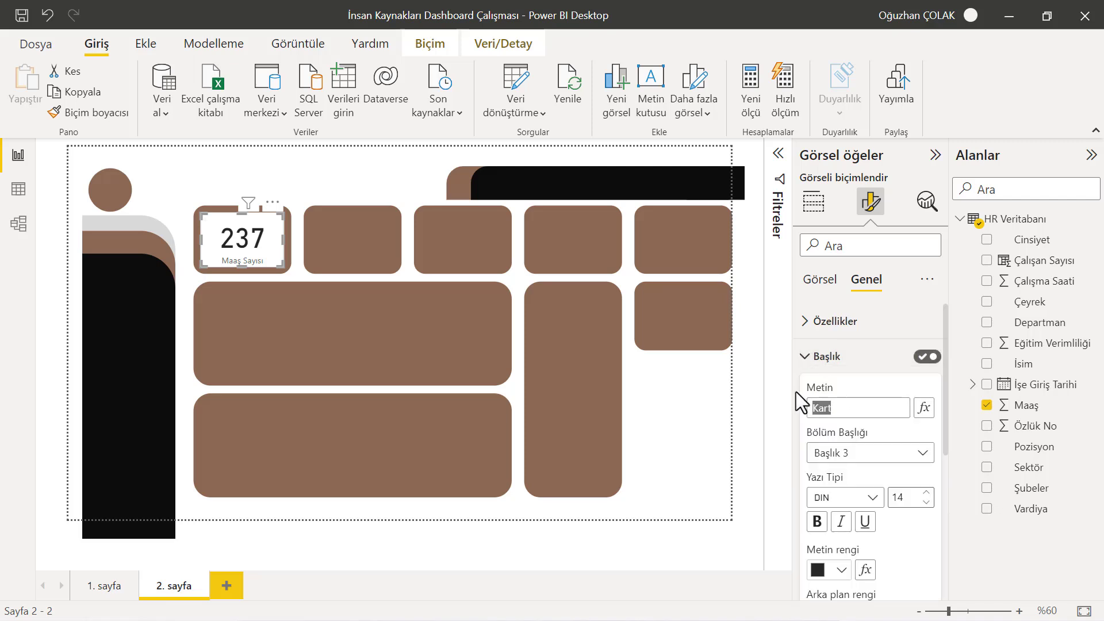
text(Çalışan Sat)
key(BackSpace)
text(yısı)
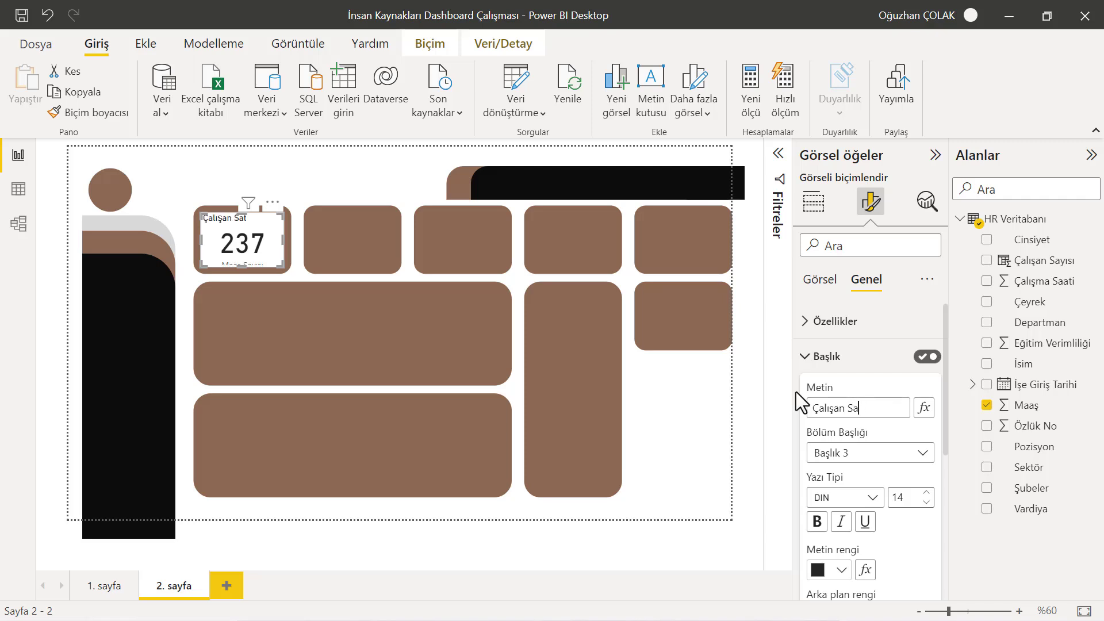
Set the title's heading level to Normal and its font to a bold Segoe UI
click(859, 456)
click(829, 475)
click(828, 497)
scroll(862, 374, down, 5)
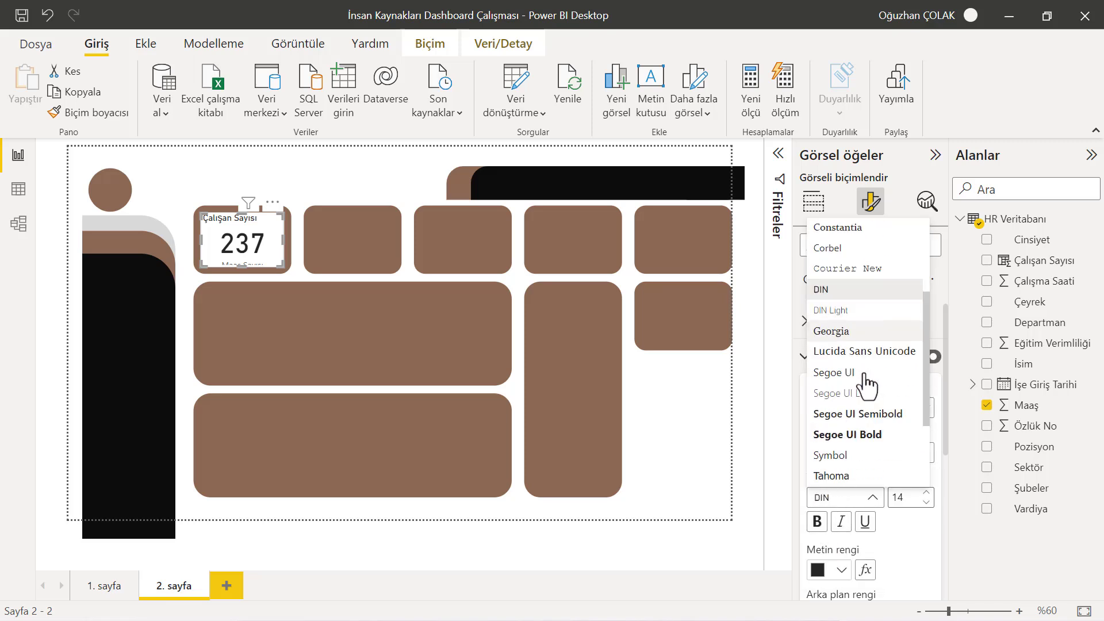
click(861, 353)
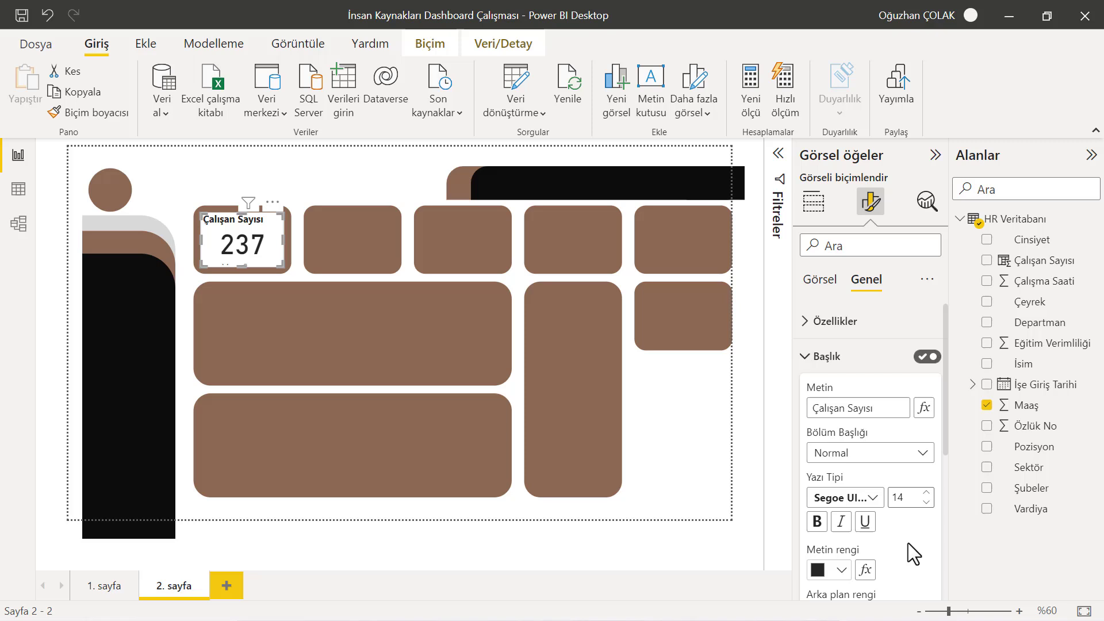
Reduce the title font size to 10 and set the title text colour to white
click(927, 502)
click(927, 503)
click(927, 502)
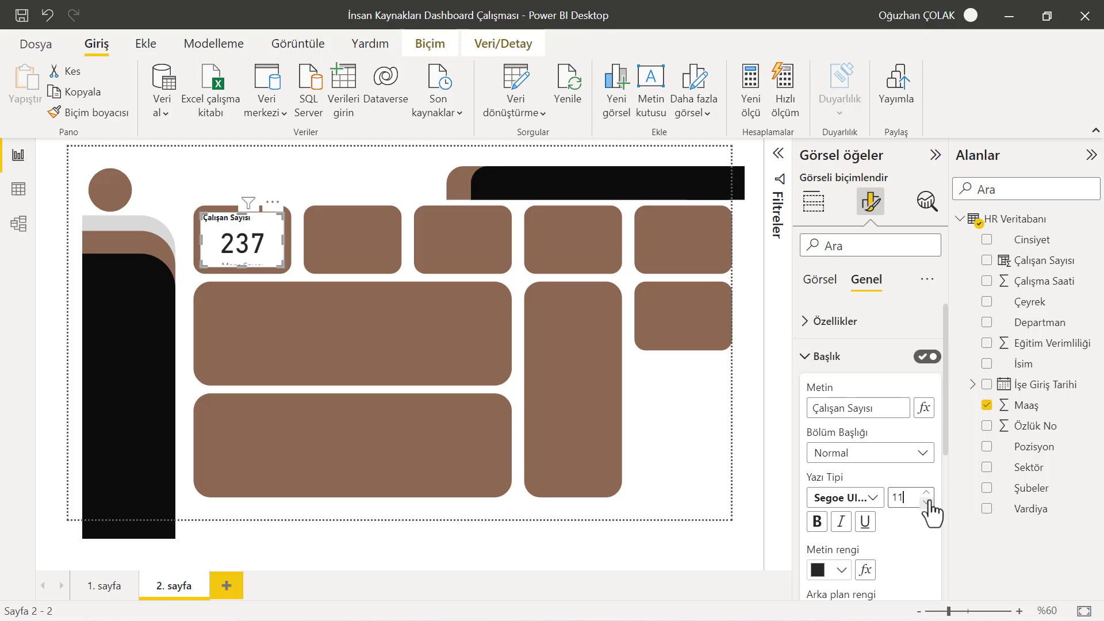
click(926, 502)
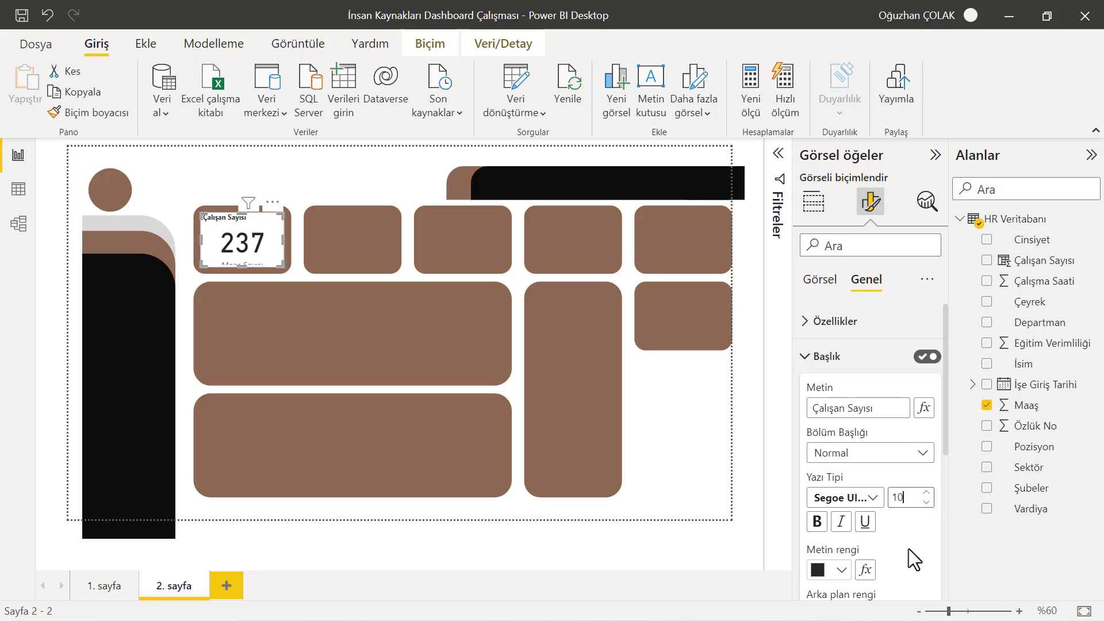
scroll(908, 544, down, 3)
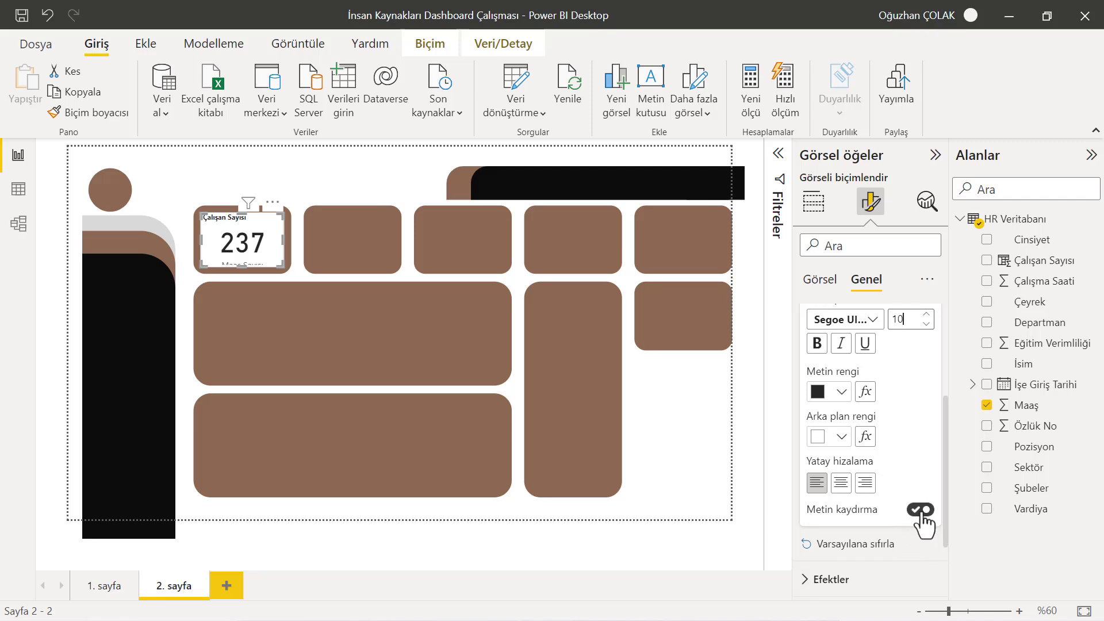
click(842, 393)
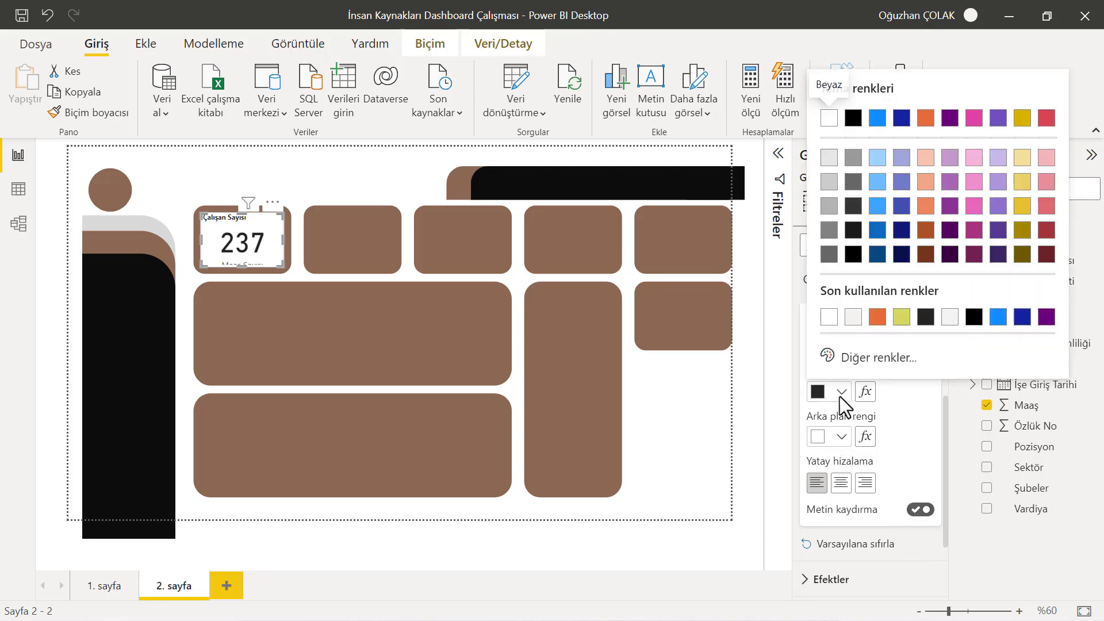
click(831, 318)
Turn off the card's background effect
scroll(899, 385, up, 5)
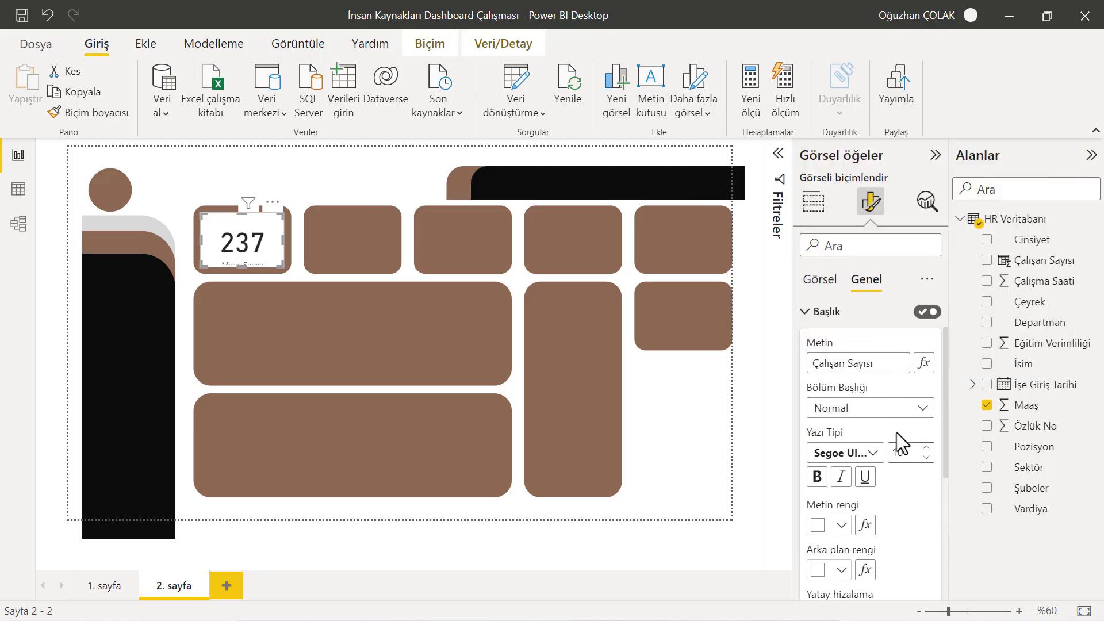
click(815, 359)
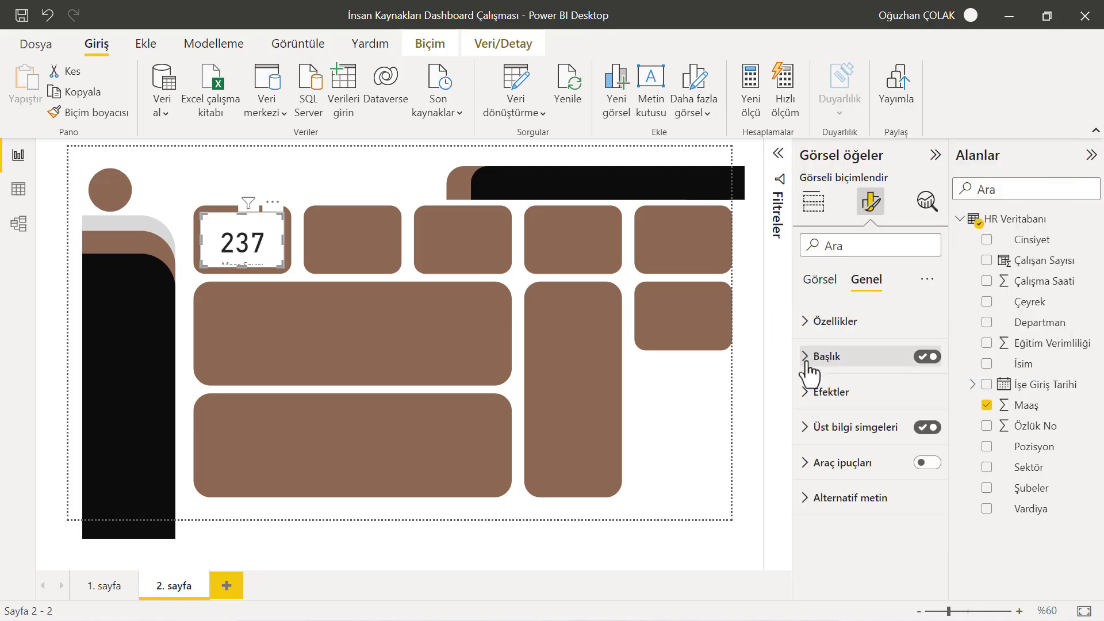
click(807, 397)
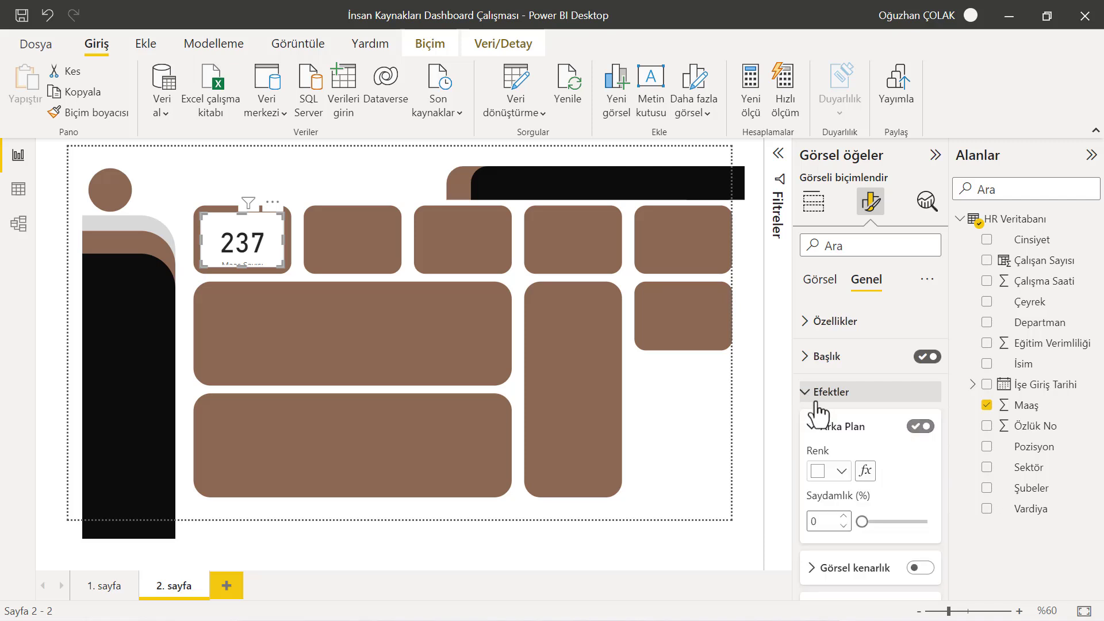
click(917, 426)
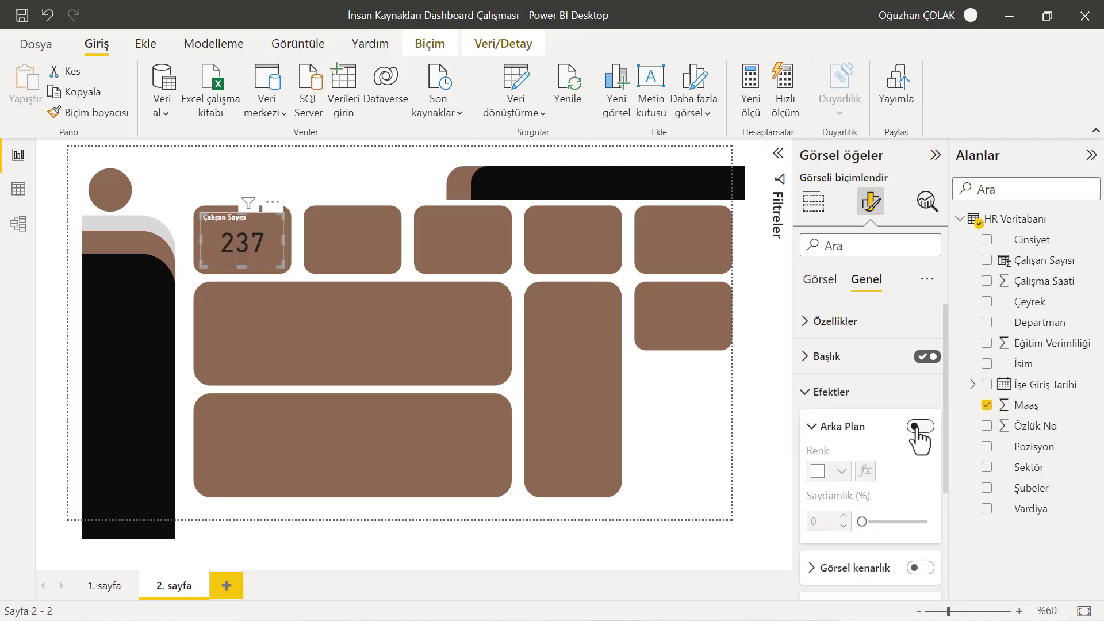
Turn off the card's visual header icons
click(812, 426)
click(812, 470)
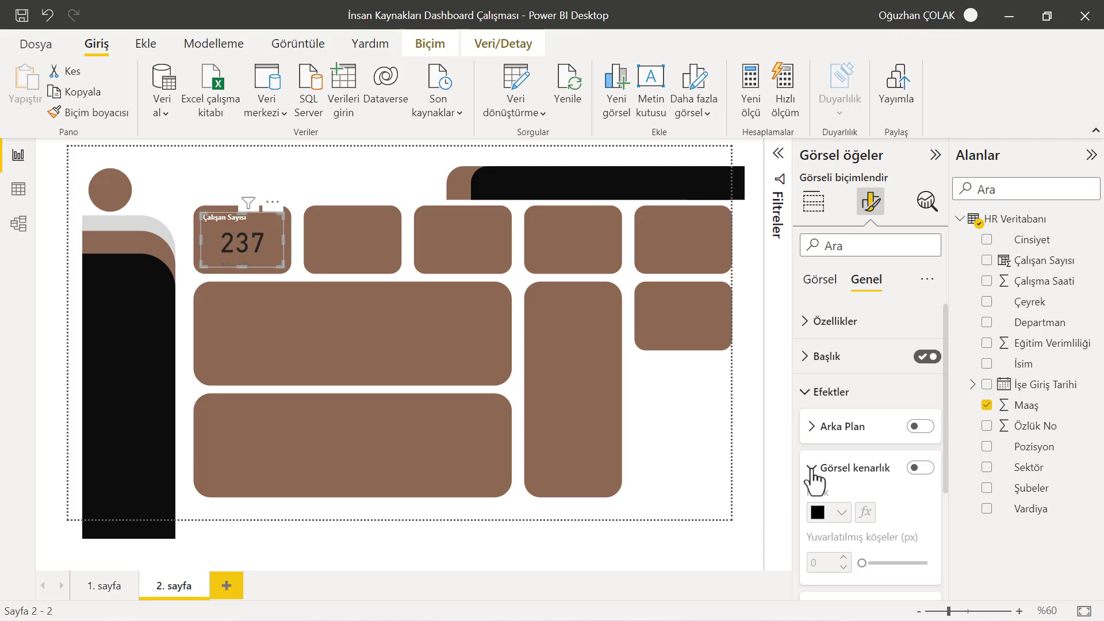
click(812, 472)
click(813, 510)
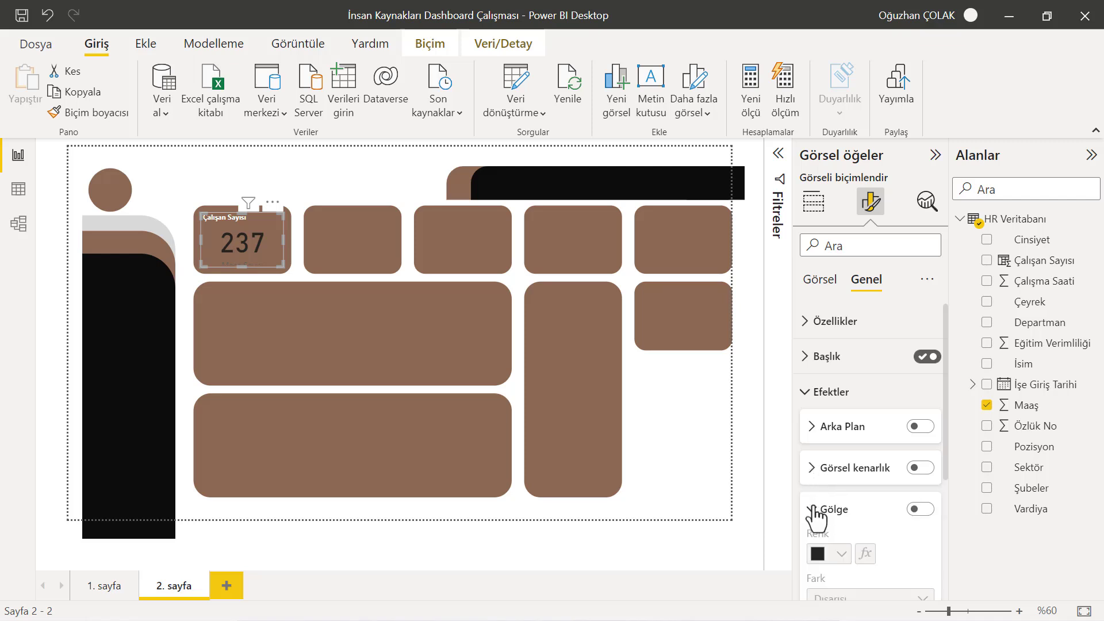
click(813, 510)
click(807, 393)
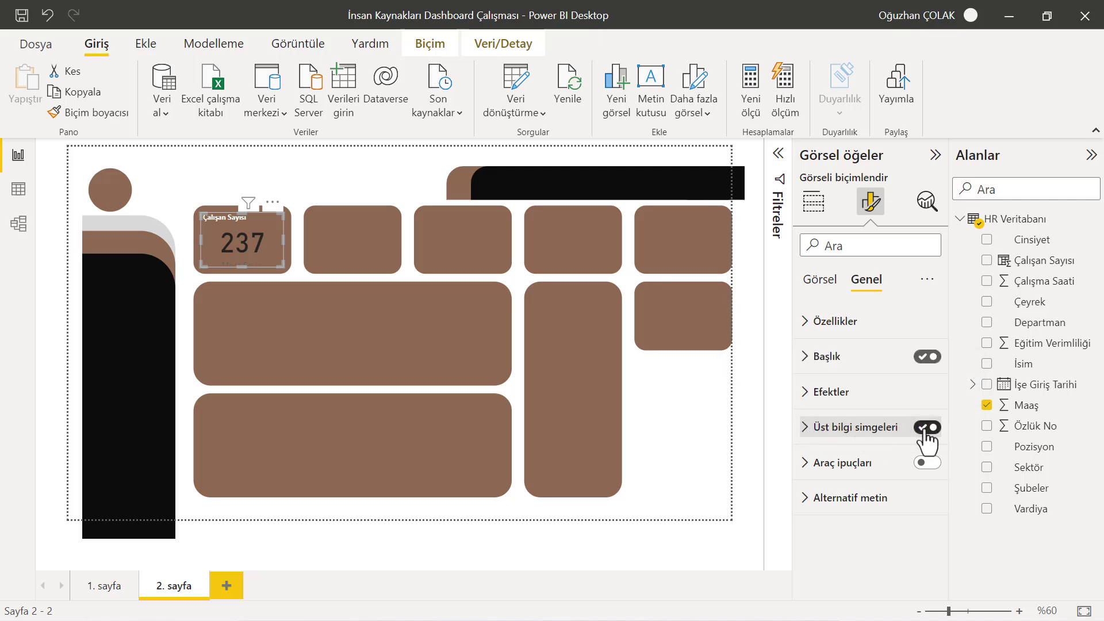
click(807, 428)
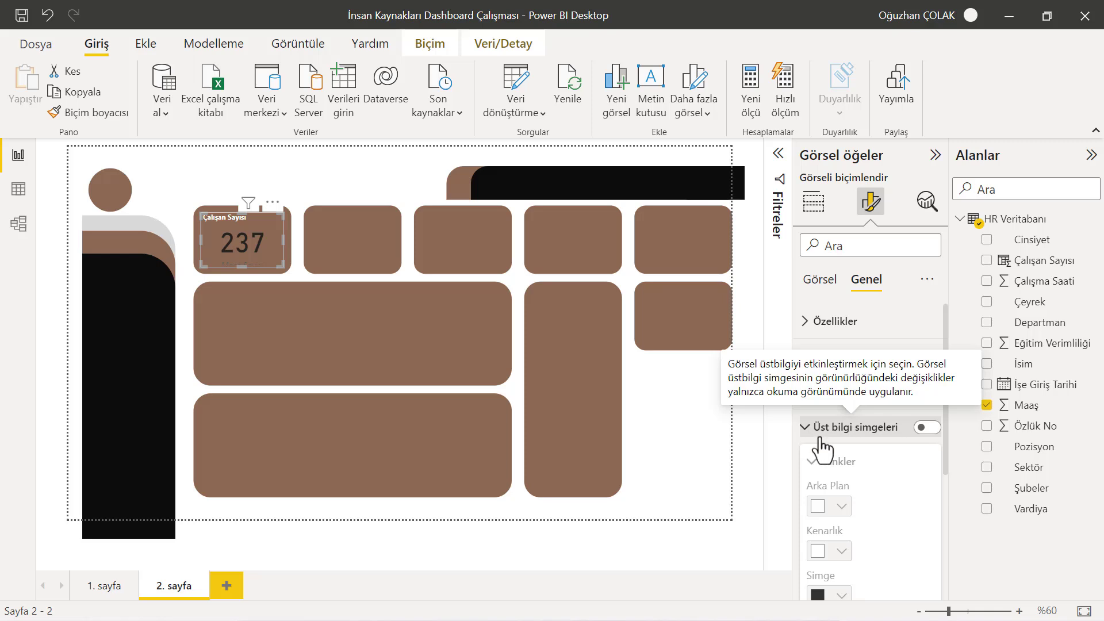
Review the card's effects, header icon and tooltip options
scroll(826, 458, down, 2)
scroll(826, 458, down, 1)
scroll(817, 414, up, 2)
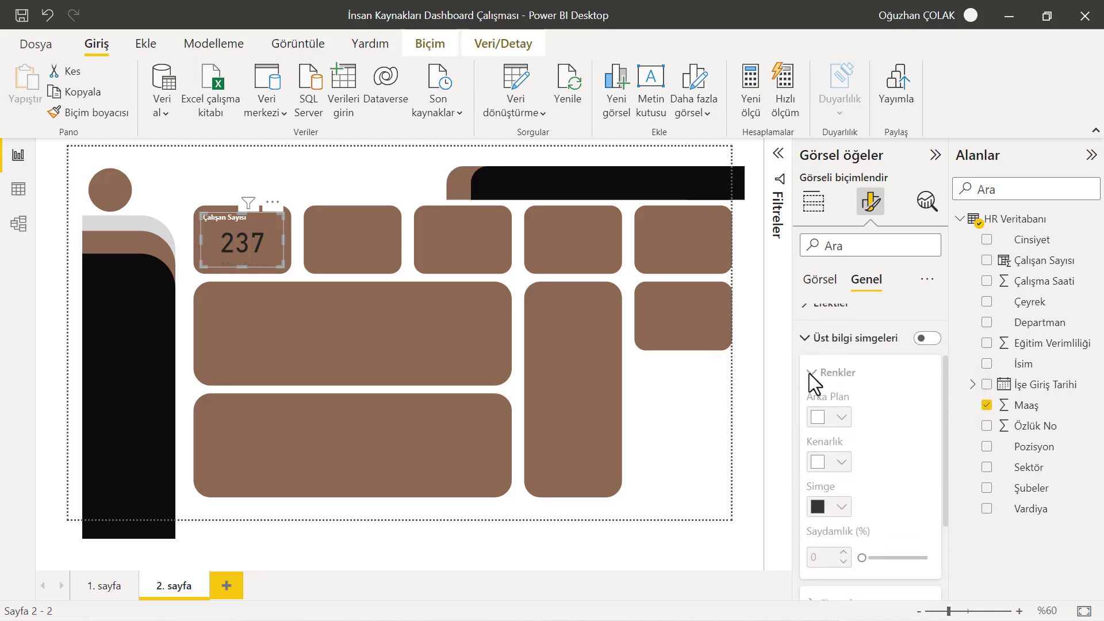
click(806, 338)
click(808, 392)
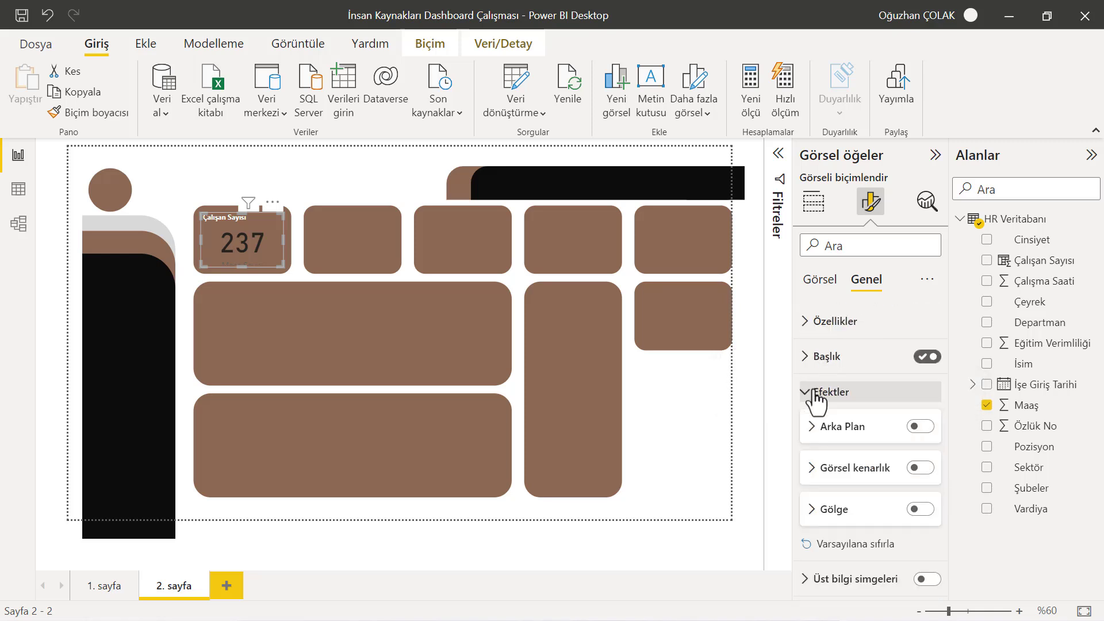
click(813, 509)
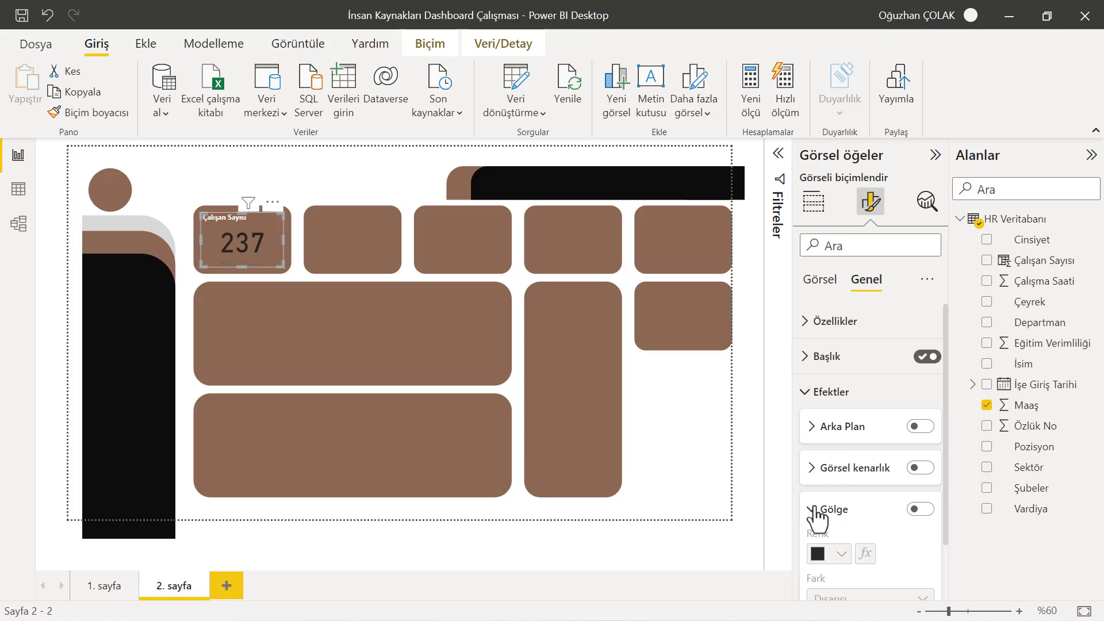
scroll(816, 506, down, 3)
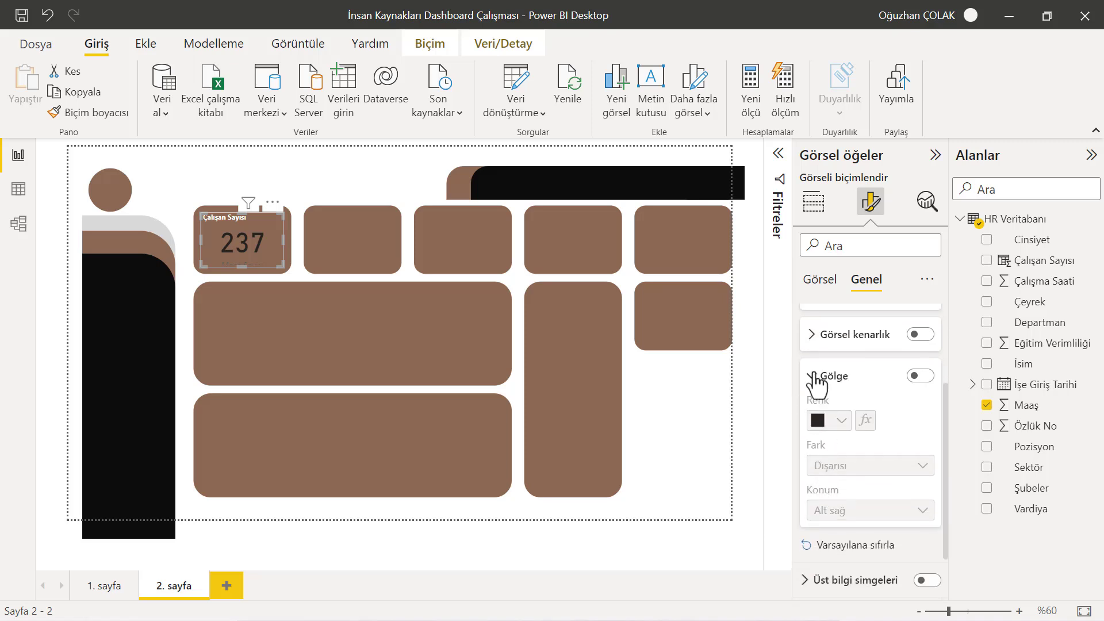
click(814, 379)
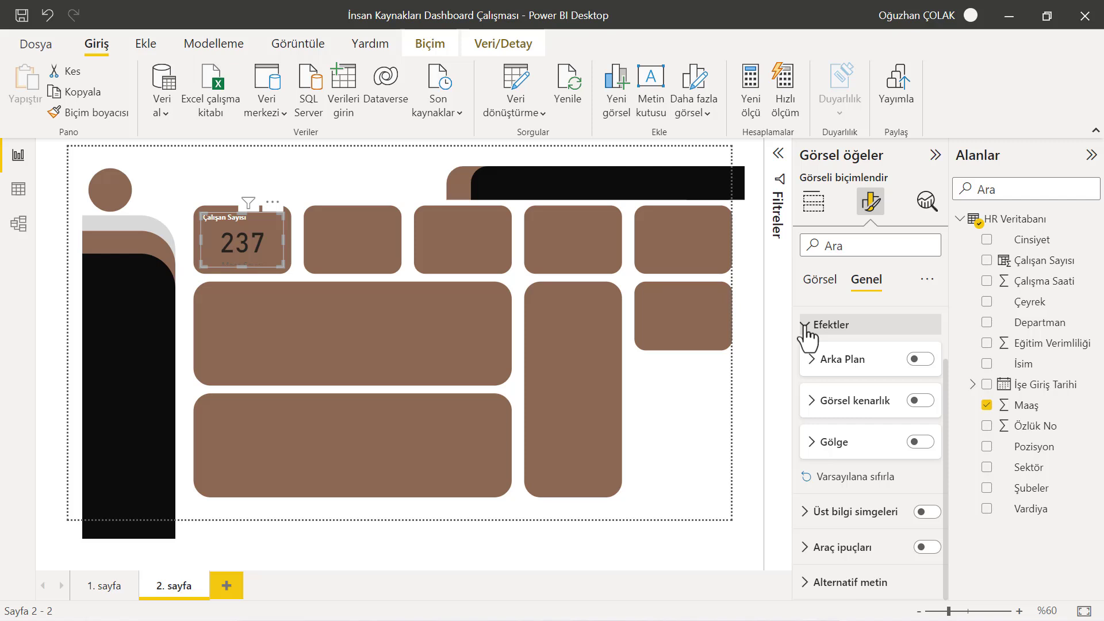
click(809, 329)
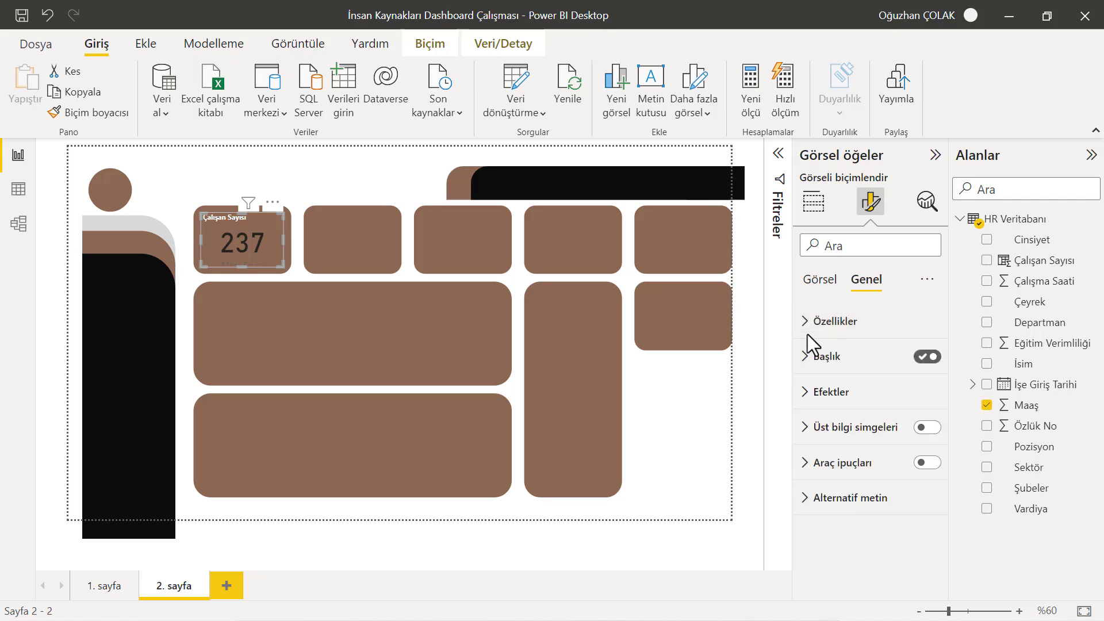
click(805, 436)
click(805, 434)
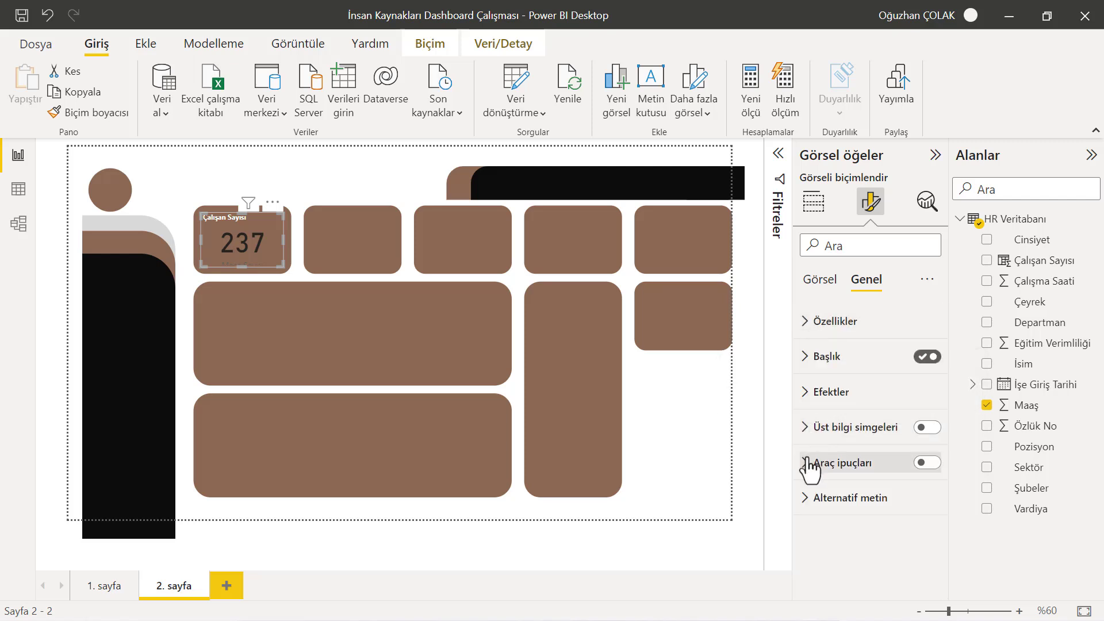
click(810, 463)
scroll(865, 496, down, 3)
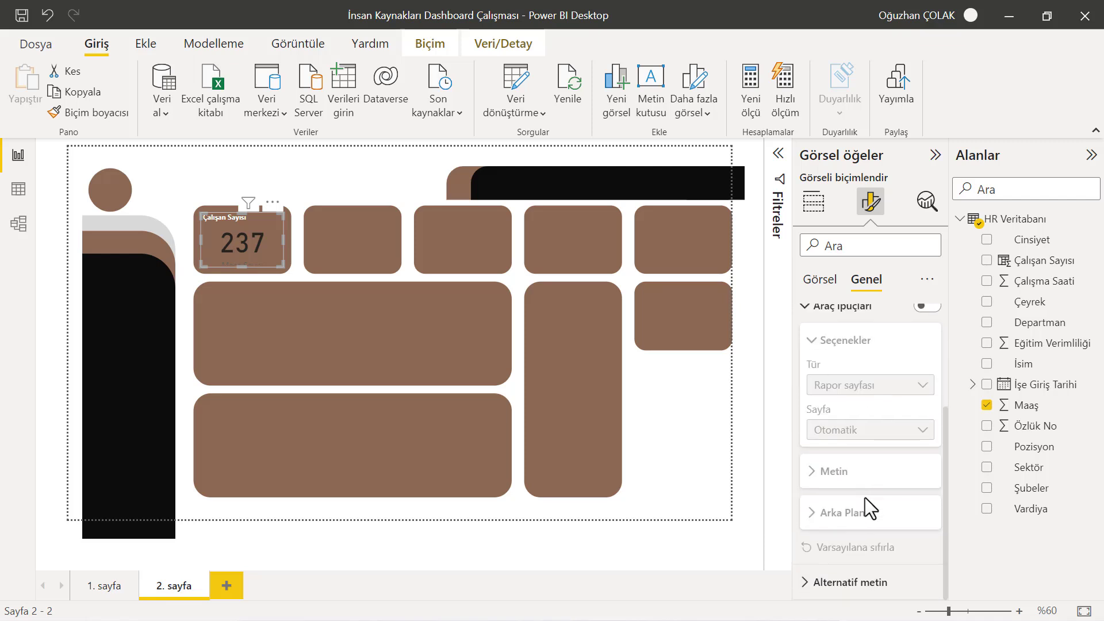
scroll(860, 495, up, 2)
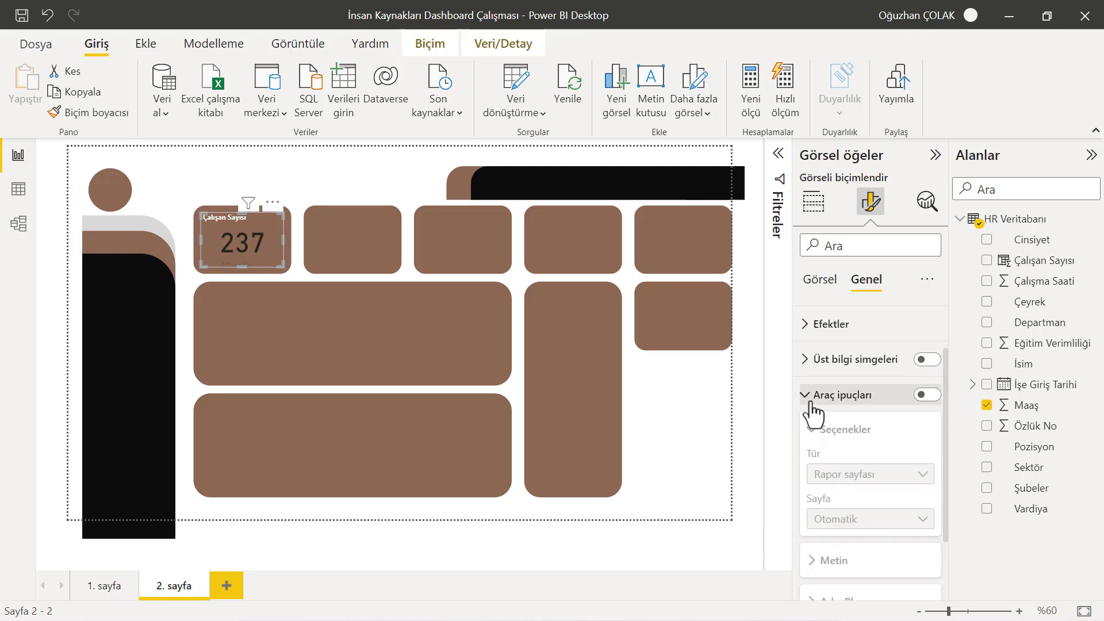
click(814, 398)
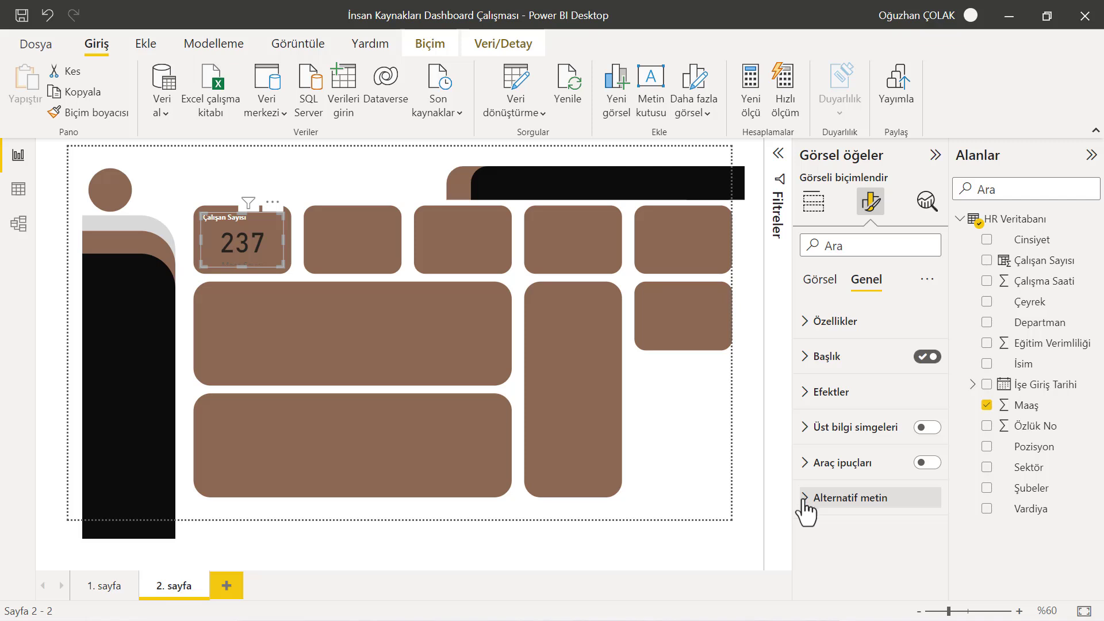
Turn off text wrapping for the callout value and hide the card's category label
click(823, 288)
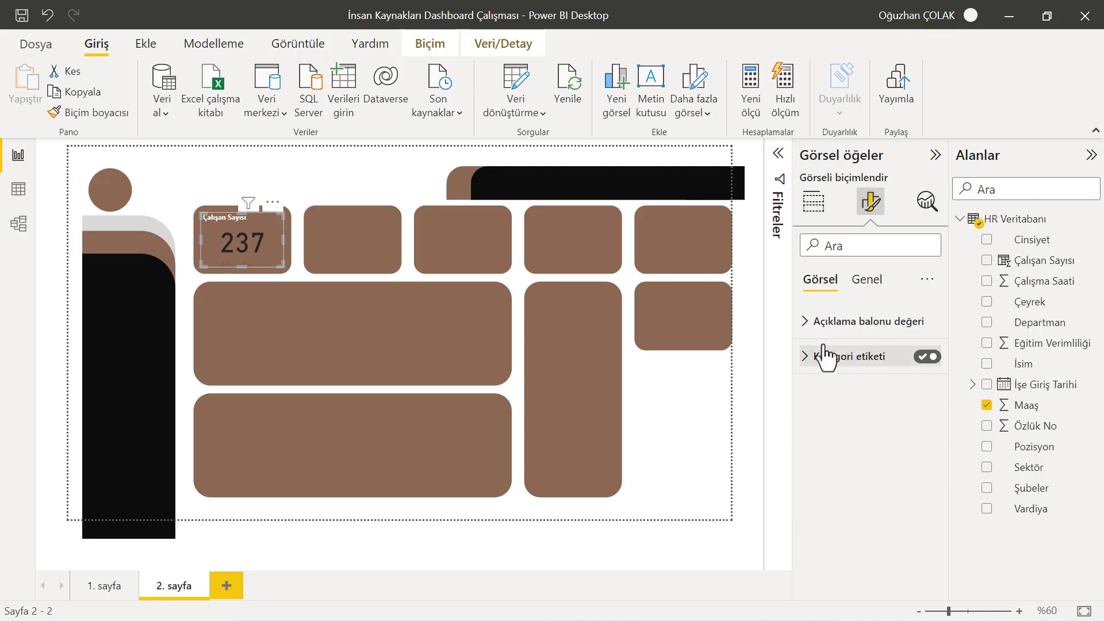
click(809, 322)
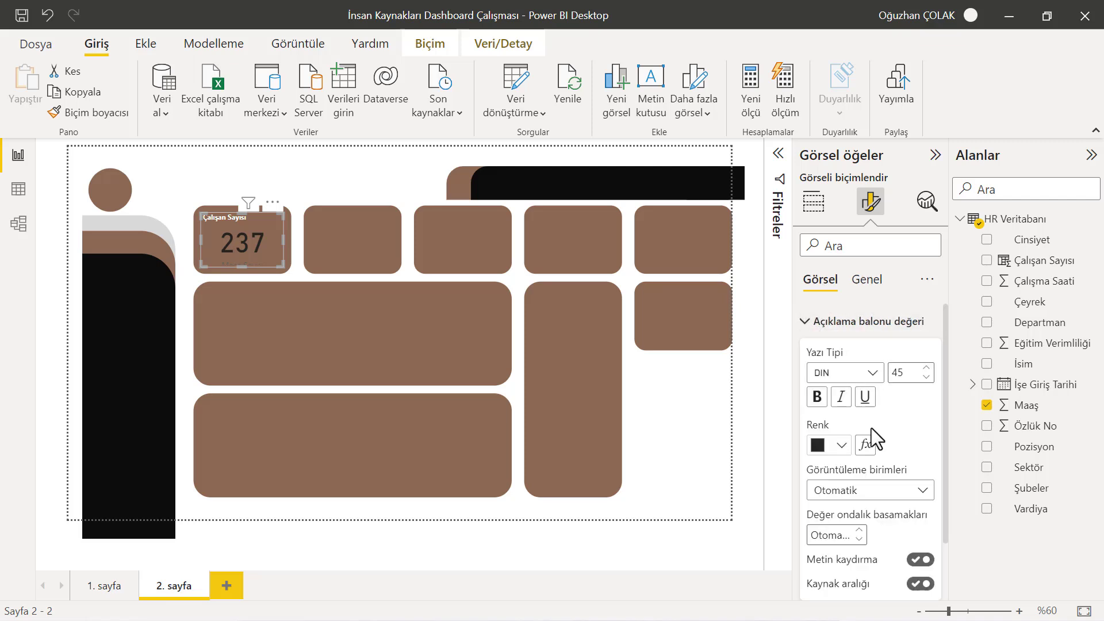
scroll(905, 459, down, 1)
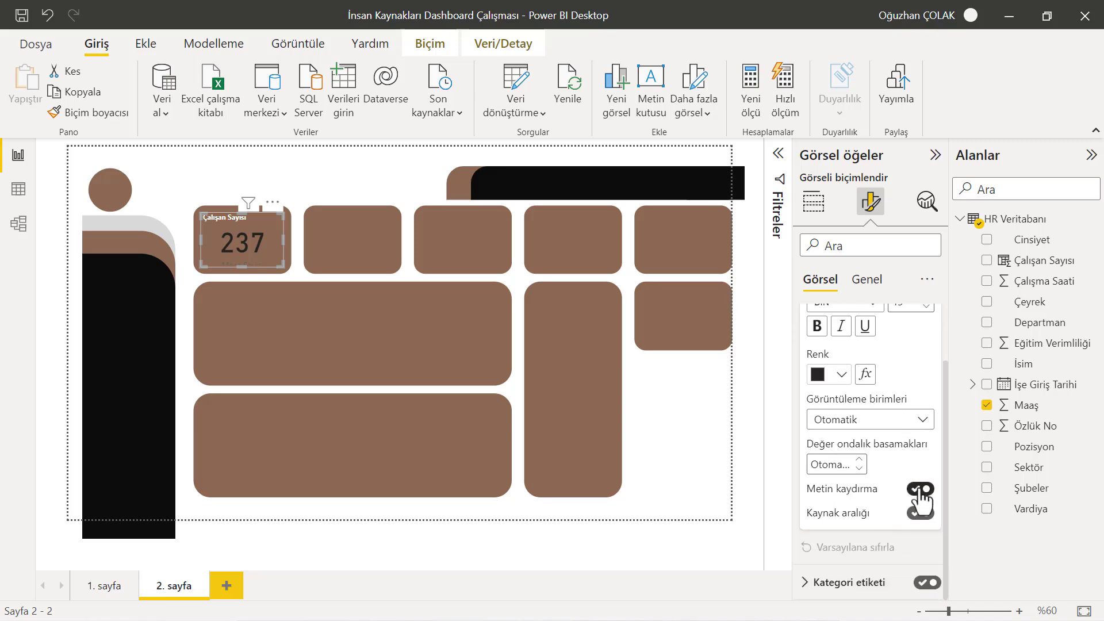
click(922, 490)
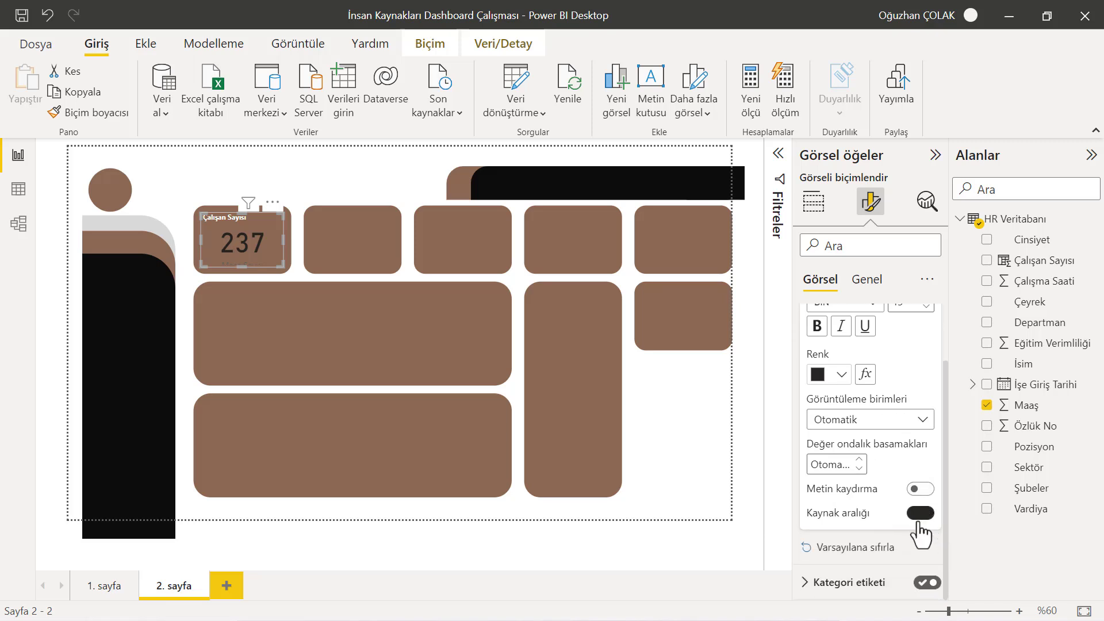
click(925, 582)
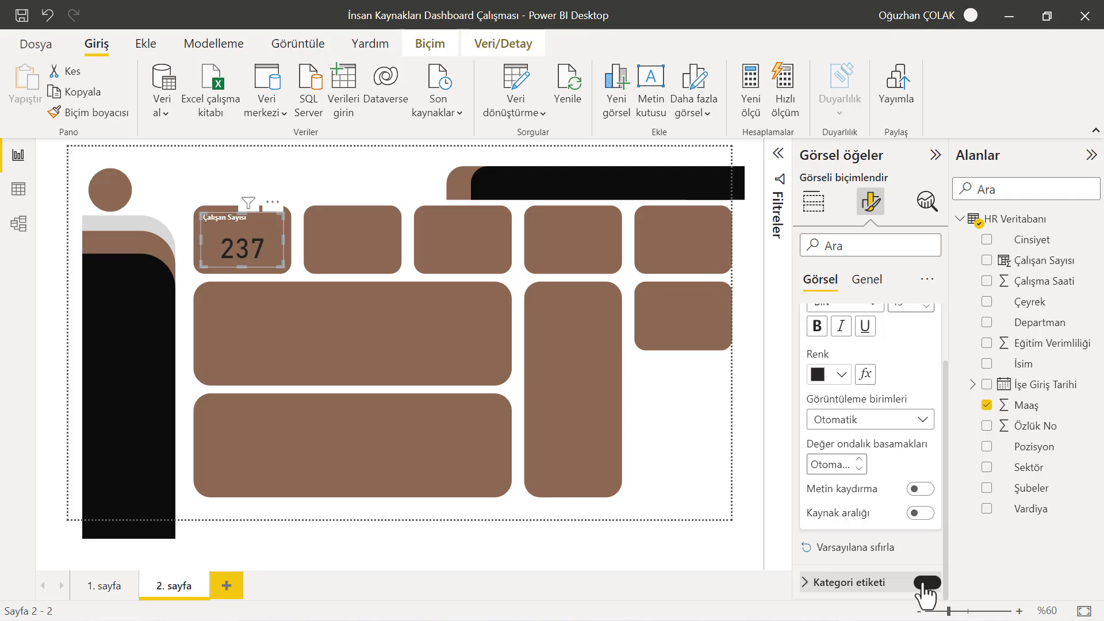
Set the card's callout value colour to white
scroll(893, 437, up, 2)
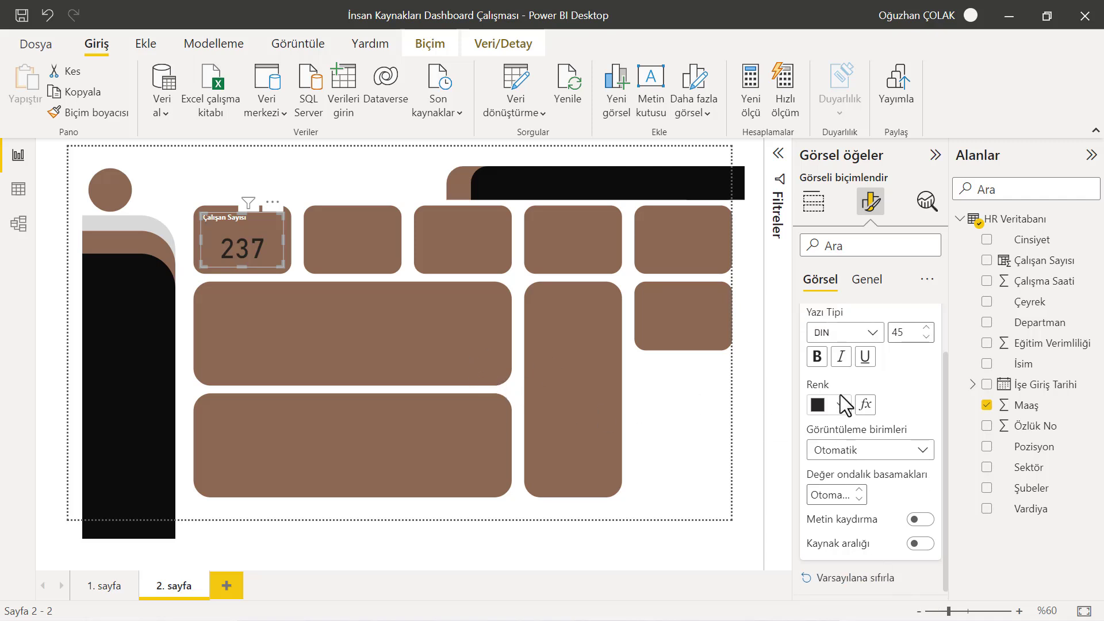
click(843, 420)
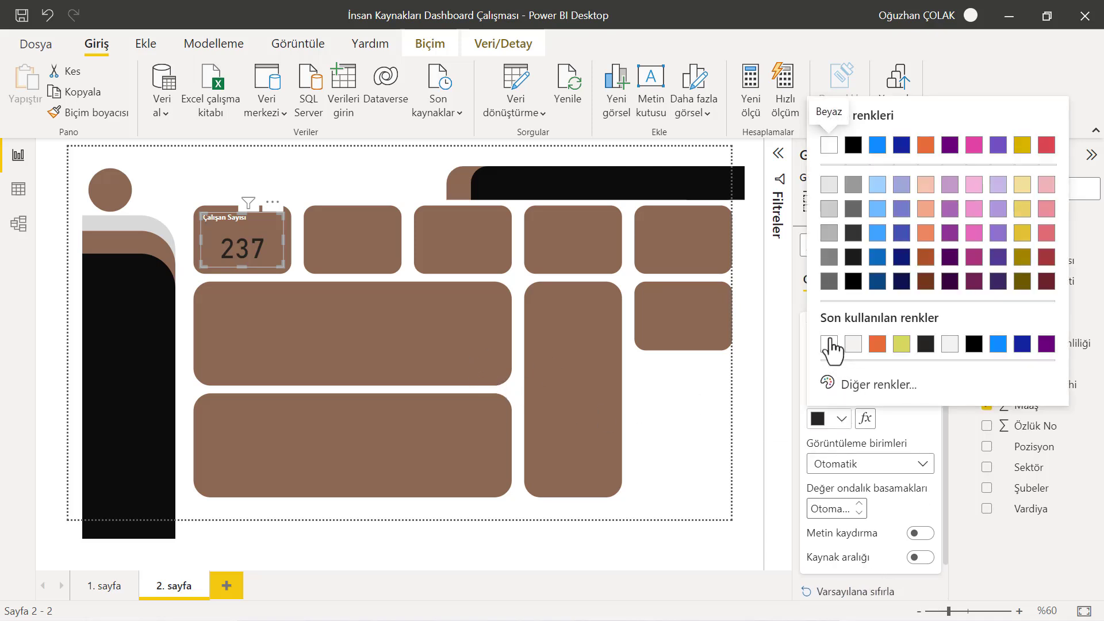
click(832, 348)
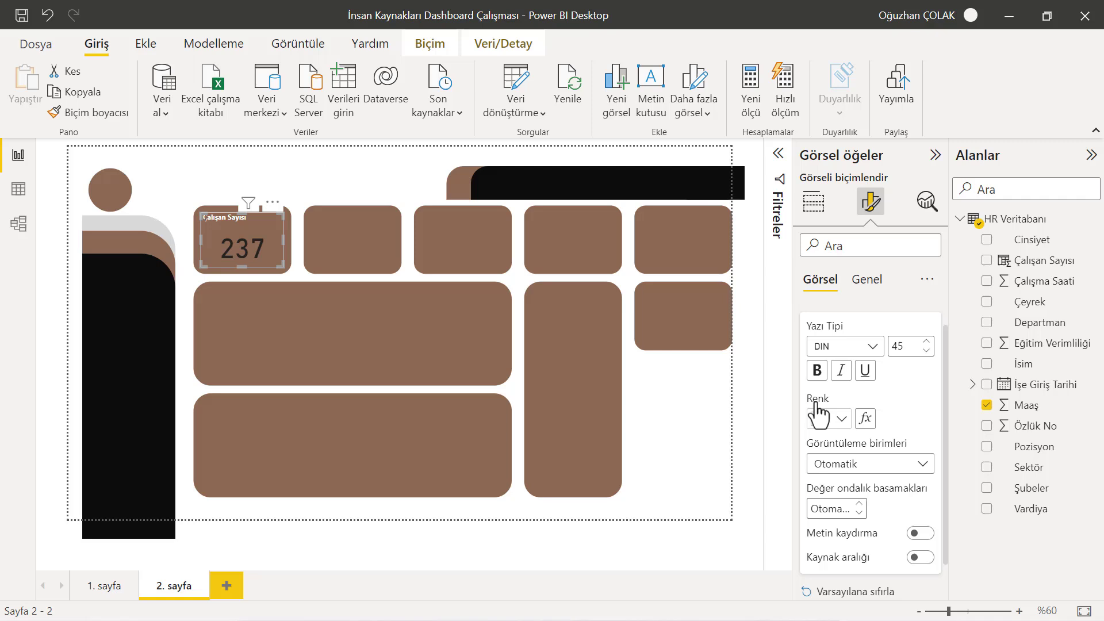
Change the callout value font to Segoe UI Bold and reduce its size to 36
click(869, 346)
scroll(866, 311, down, 2)
scroll(868, 296, down, 3)
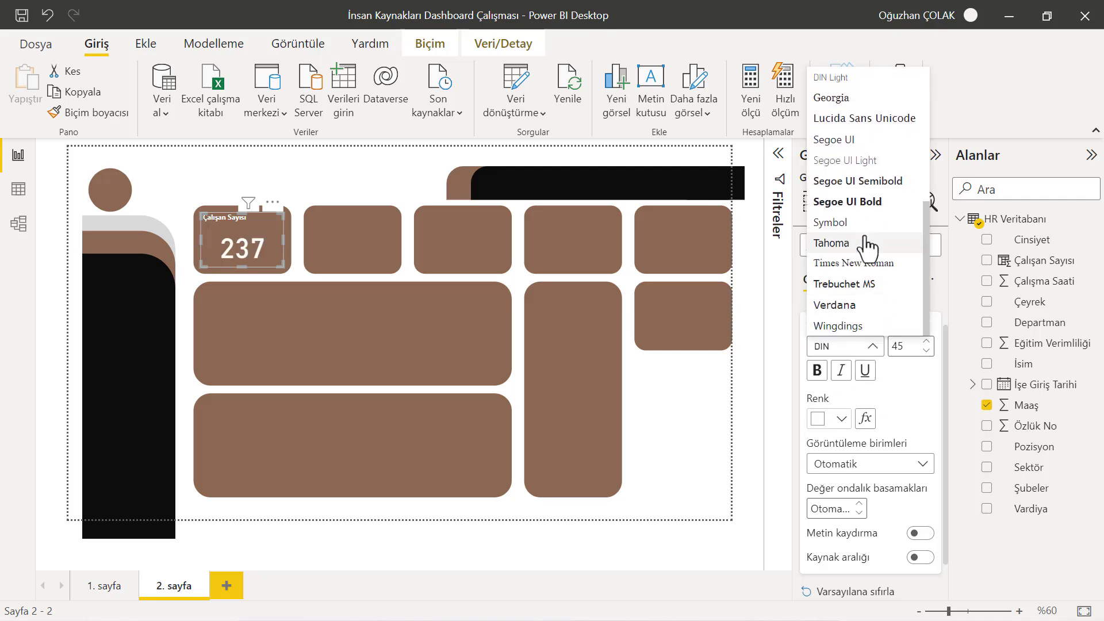
click(868, 204)
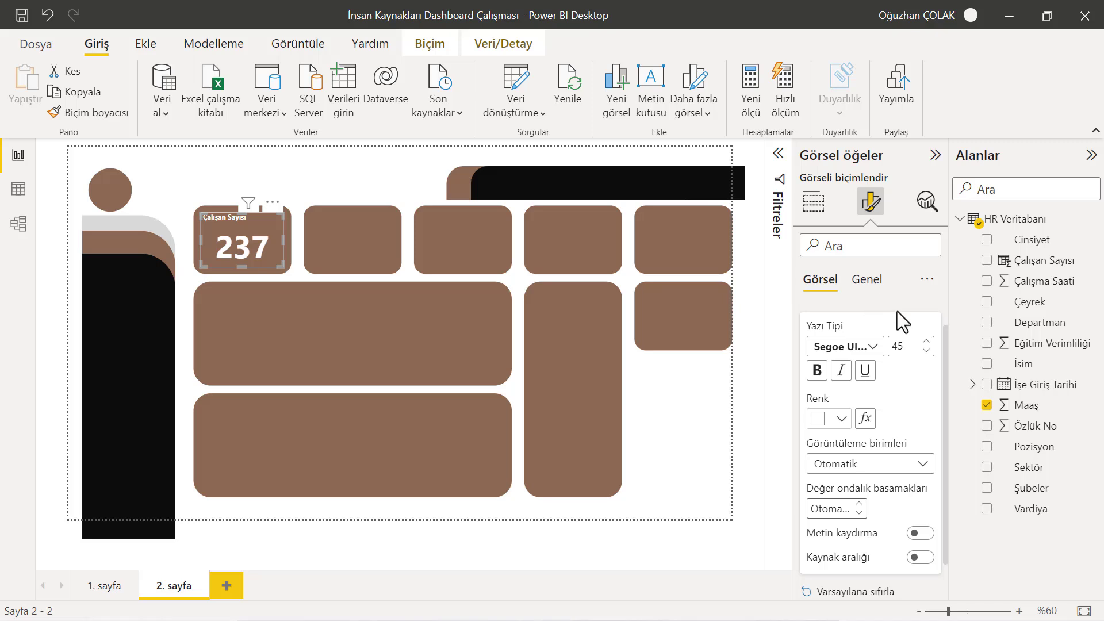
click(926, 350)
click(926, 350)
click(926, 350)
click(926, 351)
click(926, 351)
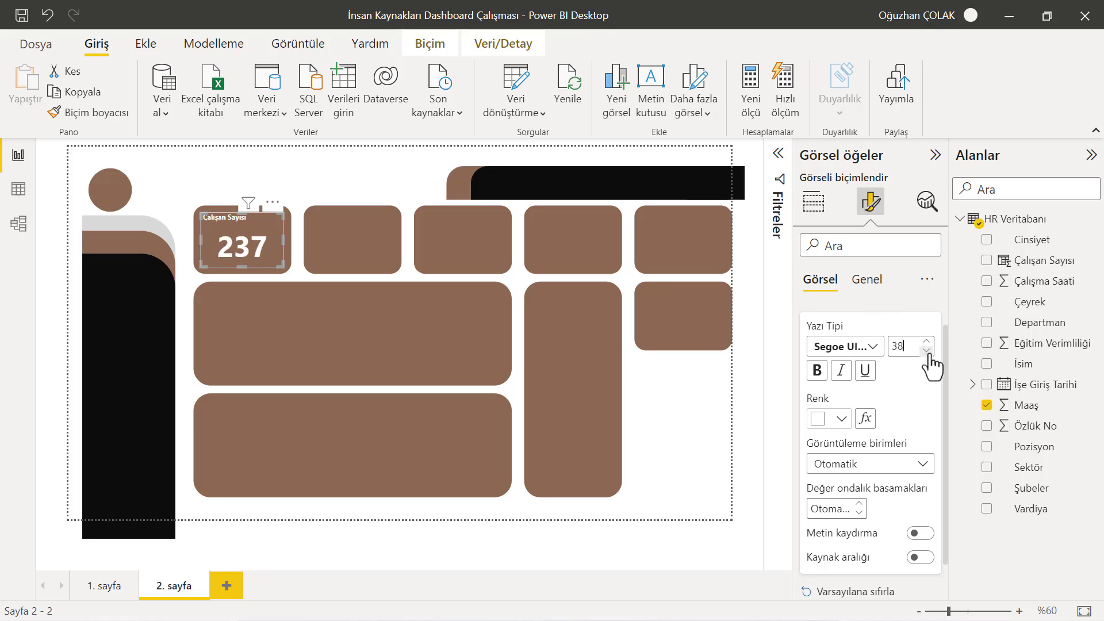
click(926, 350)
click(926, 351)
click(926, 351)
click(926, 351)
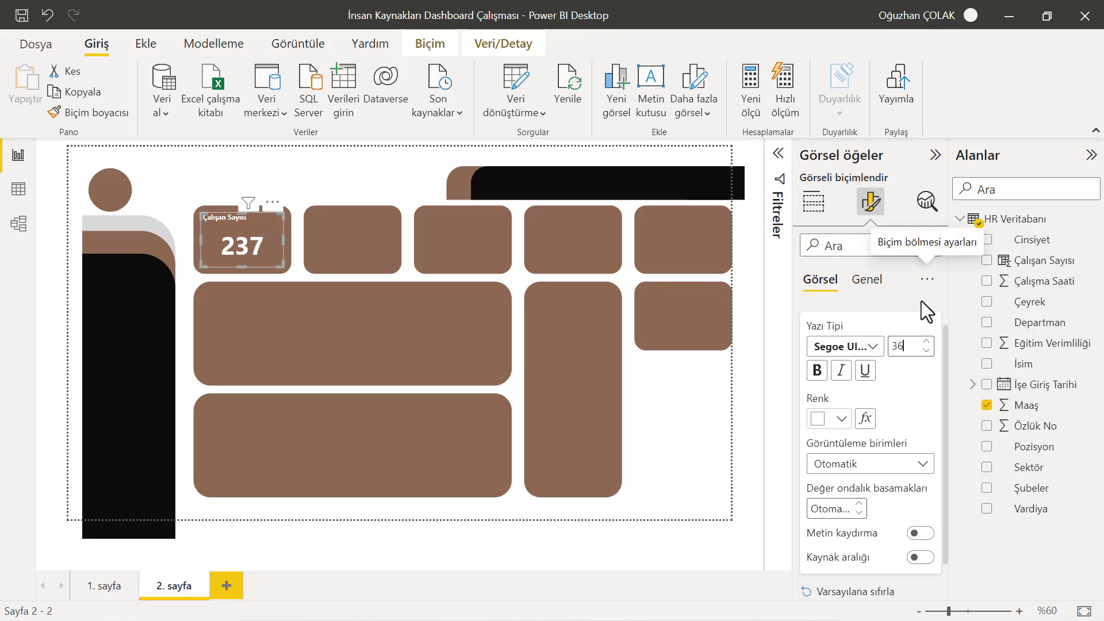
click(922, 300)
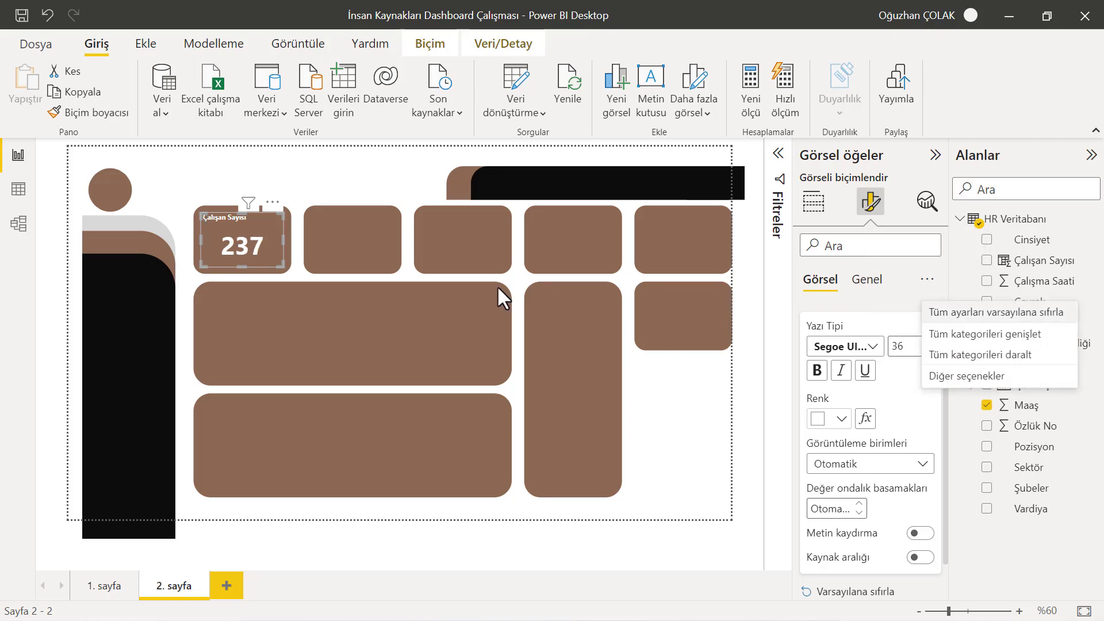
click(324, 199)
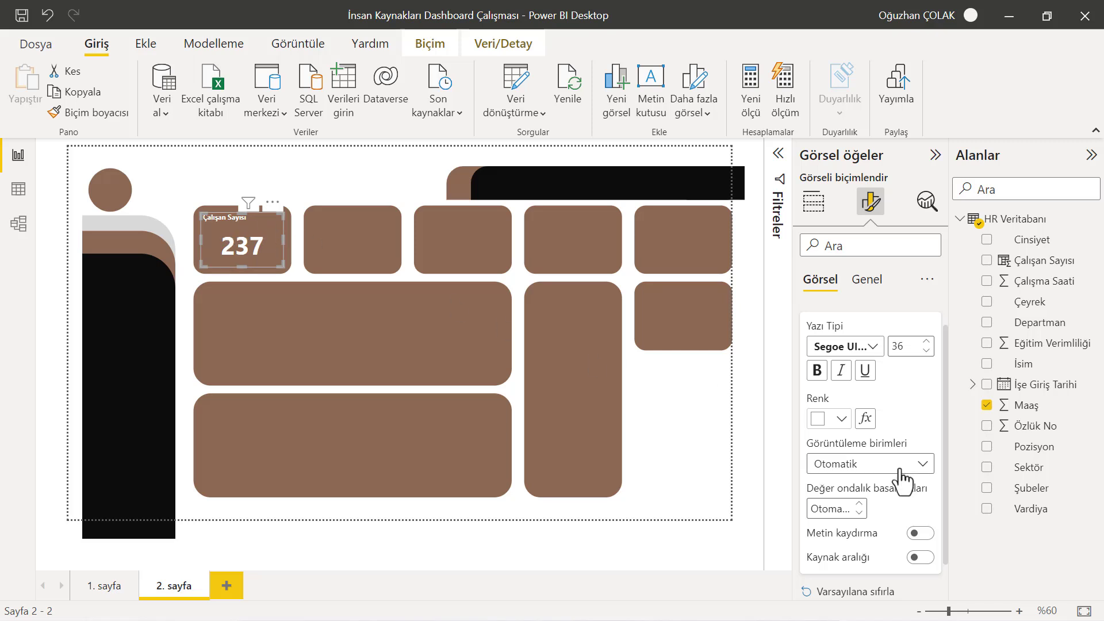
Center-align the card's title and make it bold
scroll(907, 481, down, 1)
click(866, 280)
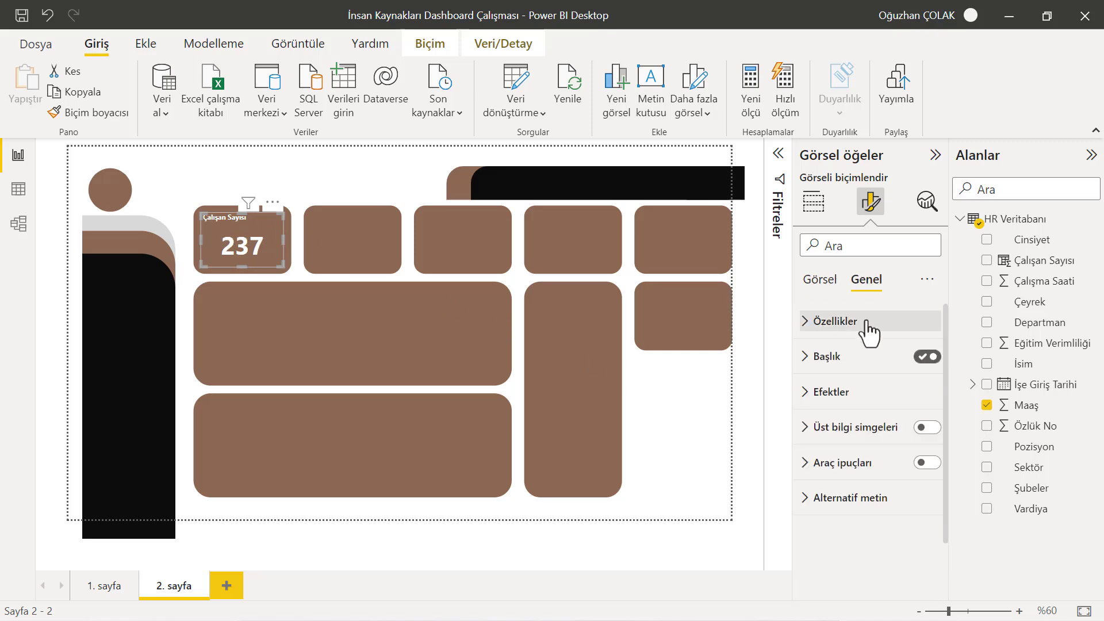
click(817, 358)
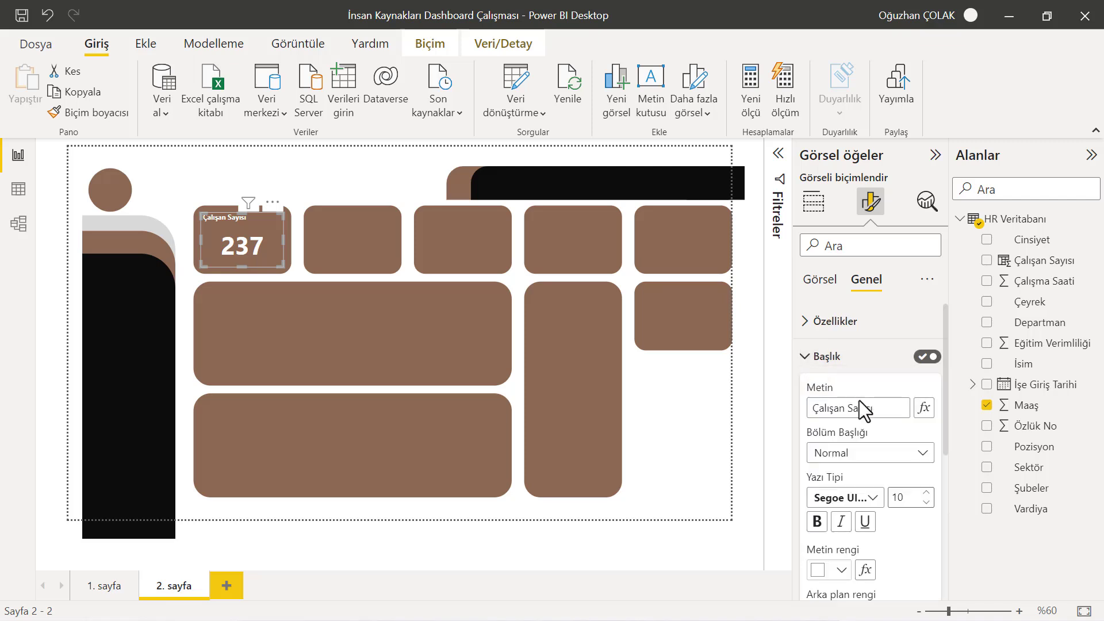
scroll(860, 448, down, 3)
click(841, 483)
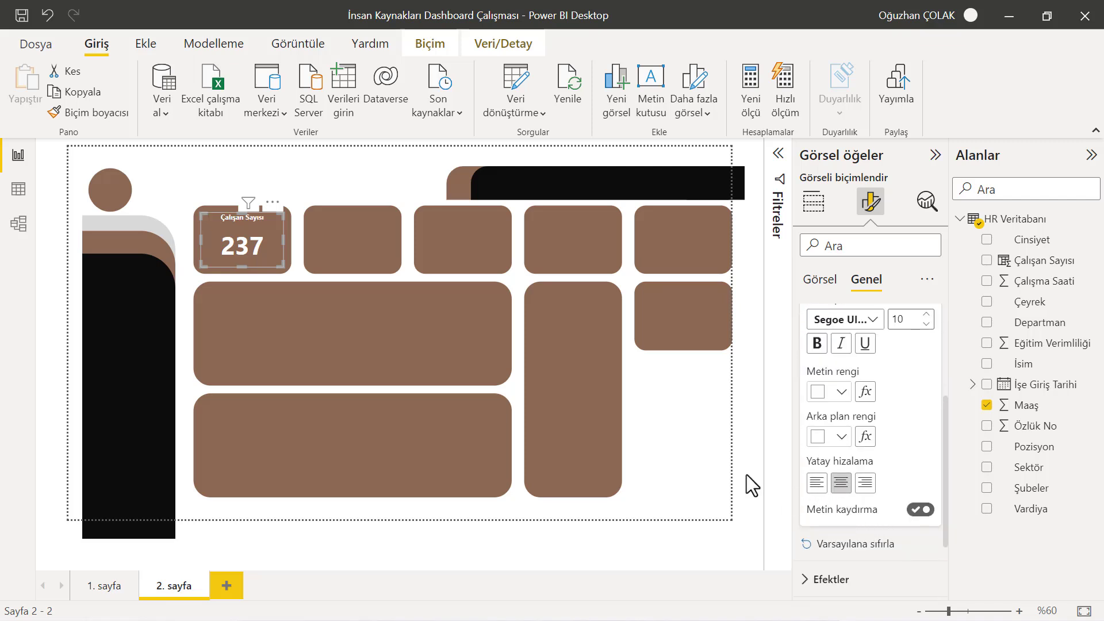
click(817, 343)
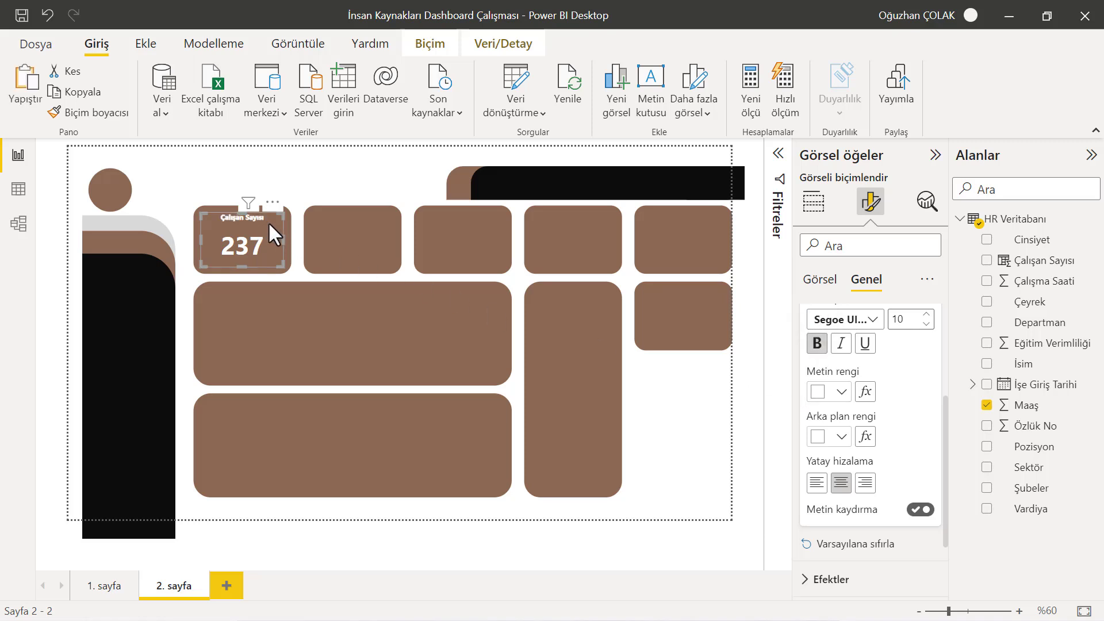
Paste five copies of the card and place them on the remaining small tiles of the background
key(ctrl+v)
drag(264, 236, 369, 234)
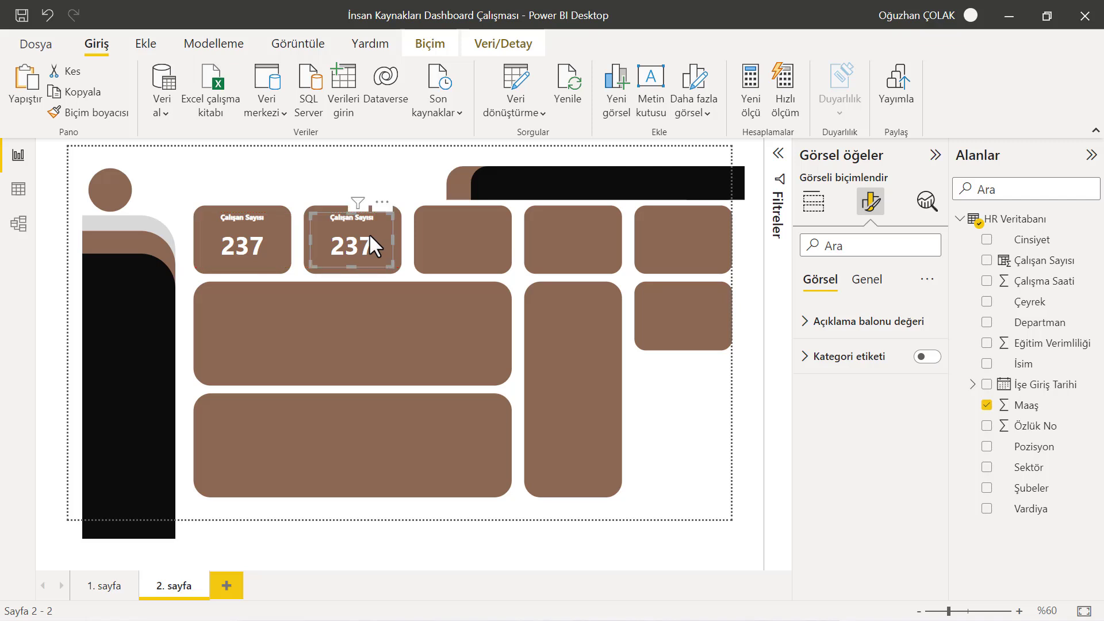
key(ctrl+v)
drag(268, 240, 471, 232)
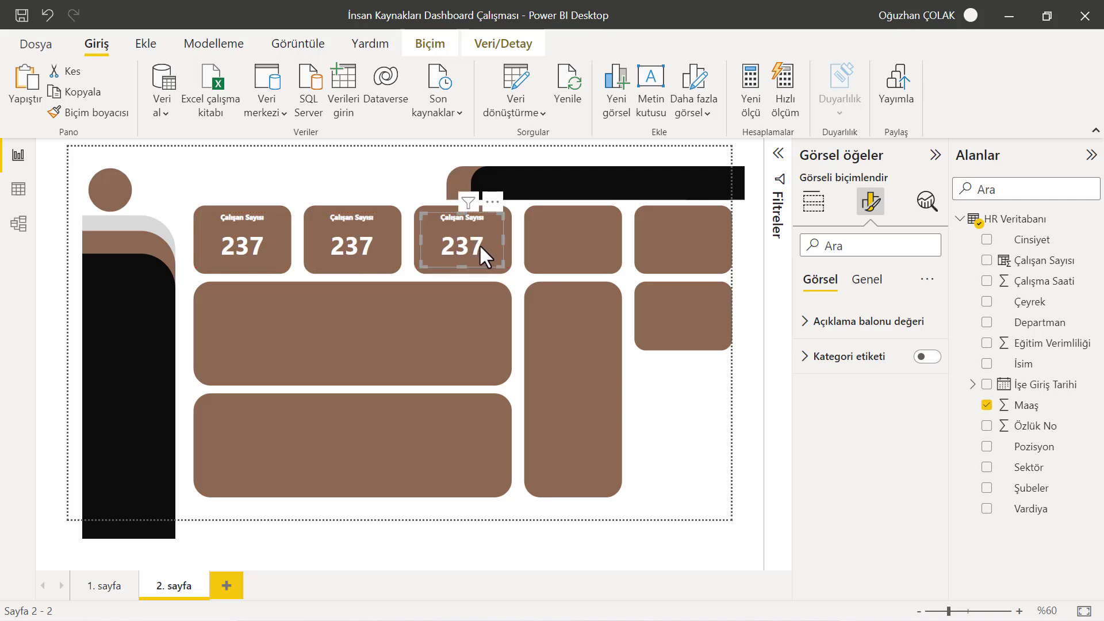
key(ctrl+v)
drag(257, 252, 575, 237)
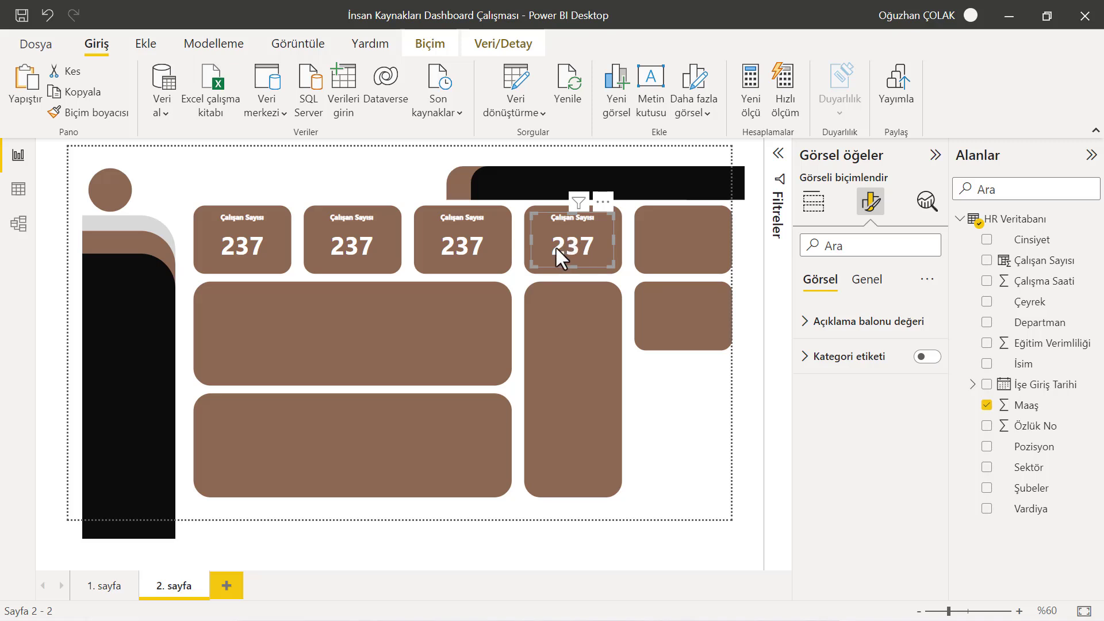
key(ctrl+v)
drag(250, 246, 682, 239)
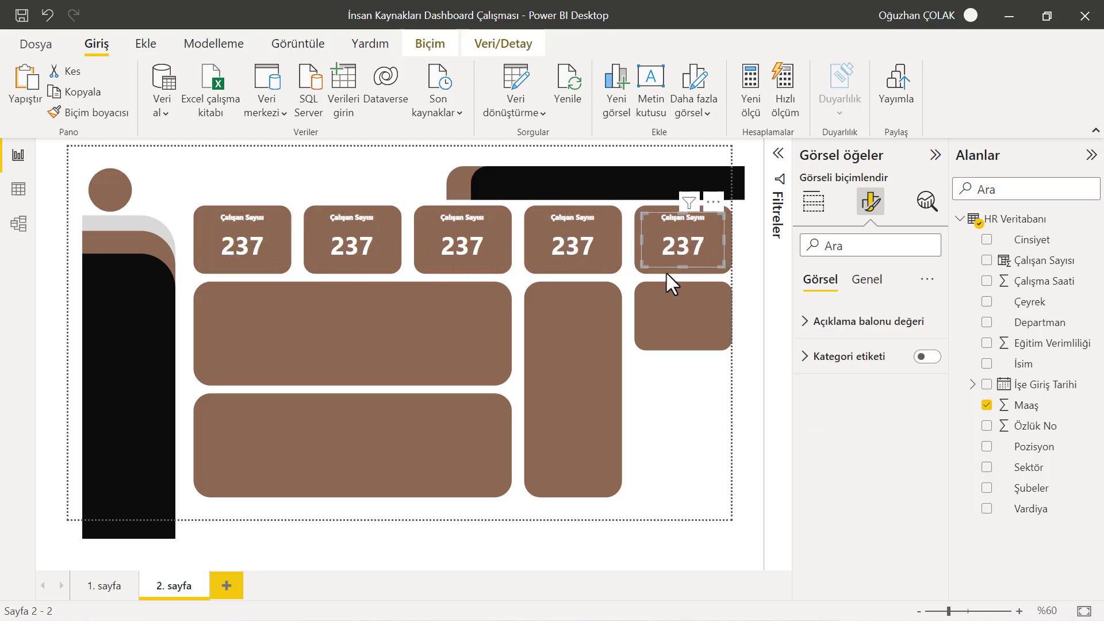
key(ctrl+v)
drag(254, 254, 683, 317)
click(538, 502)
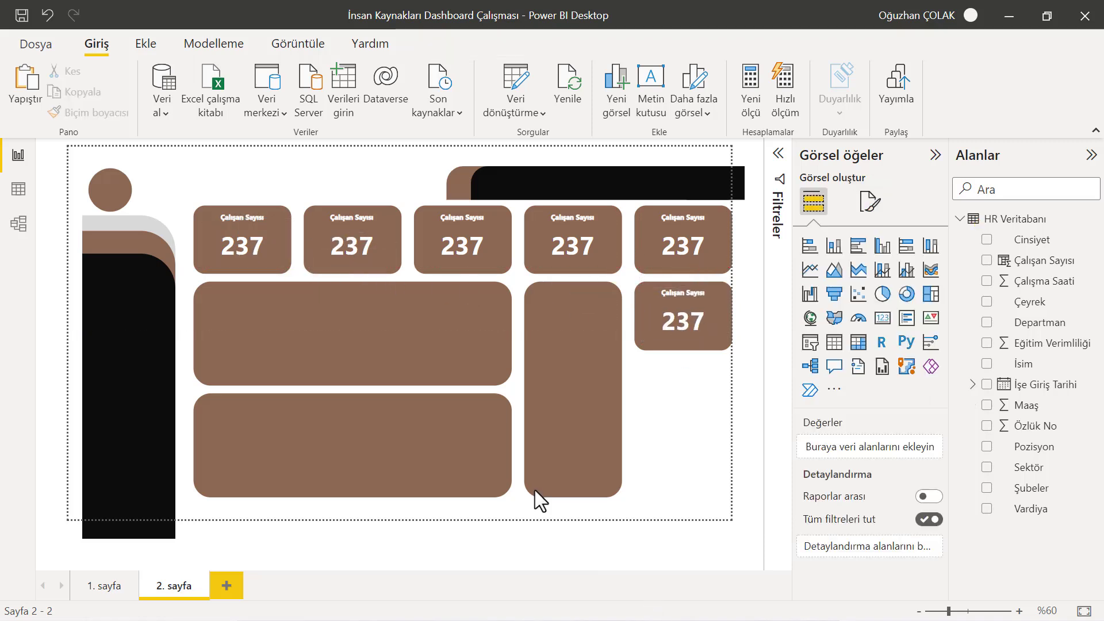
Replace the second card's field with Maaş, summarized as Ortalama (average)
click(359, 247)
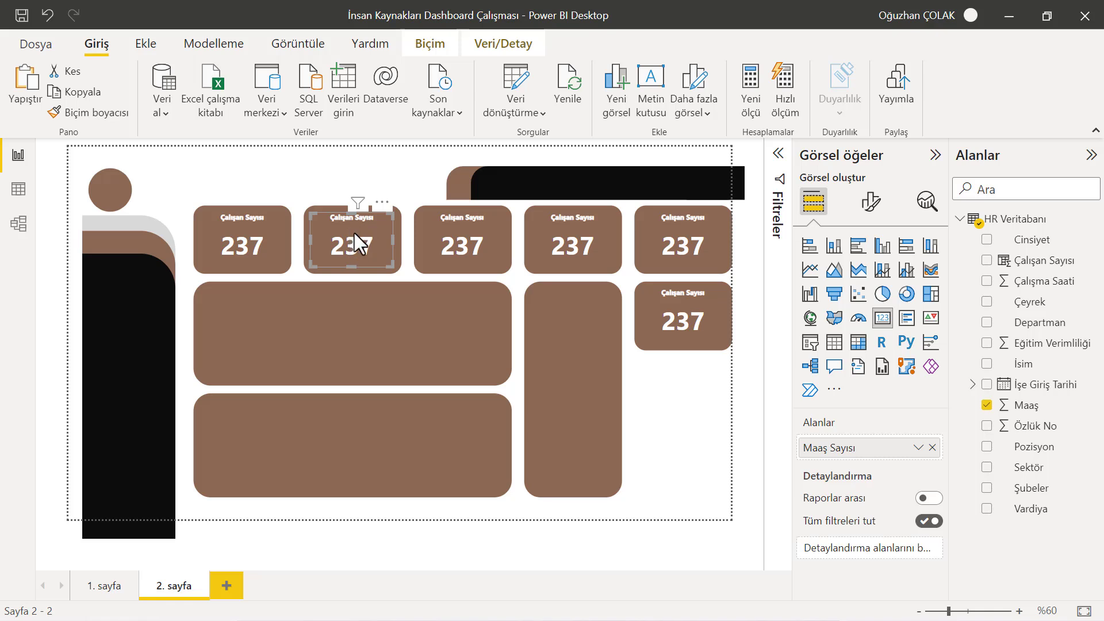
click(932, 447)
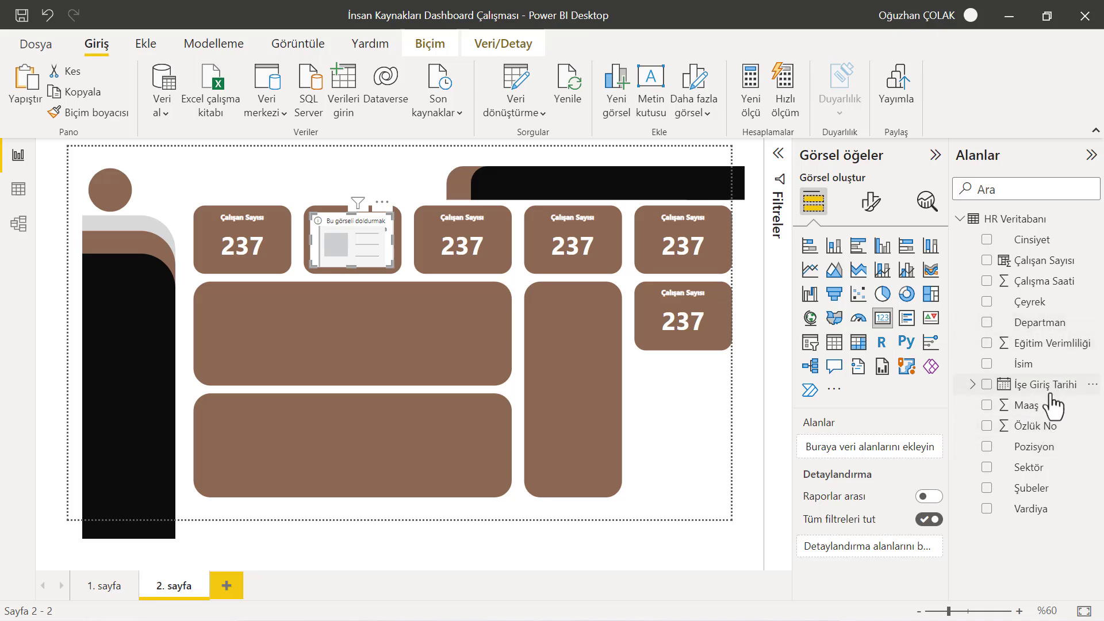
drag(1028, 406, 888, 450)
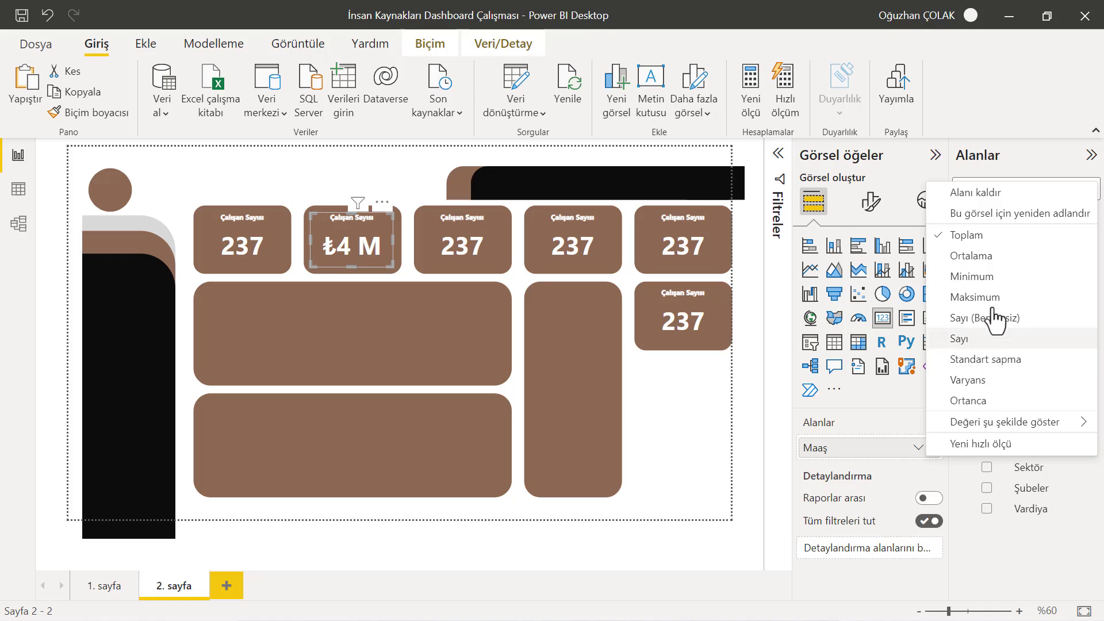
click(978, 257)
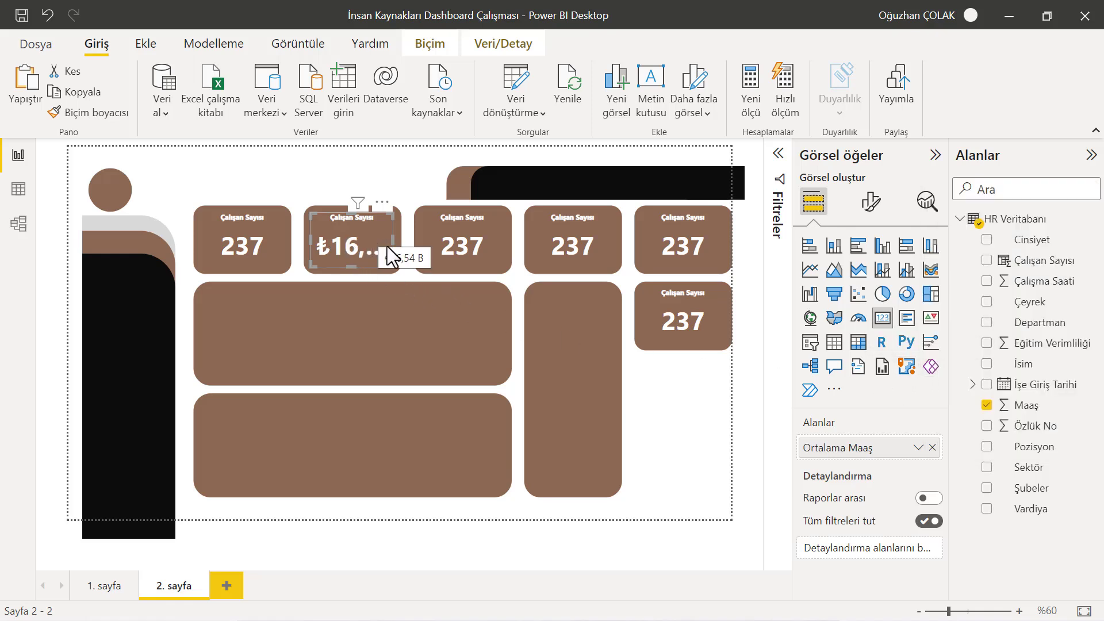
Reduce the second card's callout value font size to 25
click(918, 448)
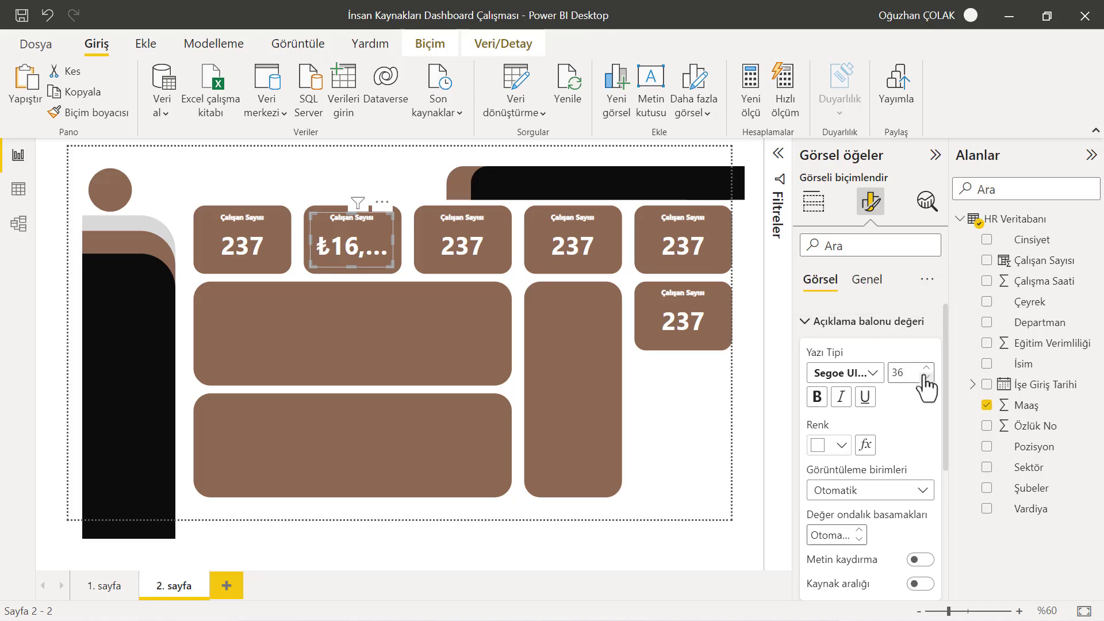
click(926, 378)
click(927, 377)
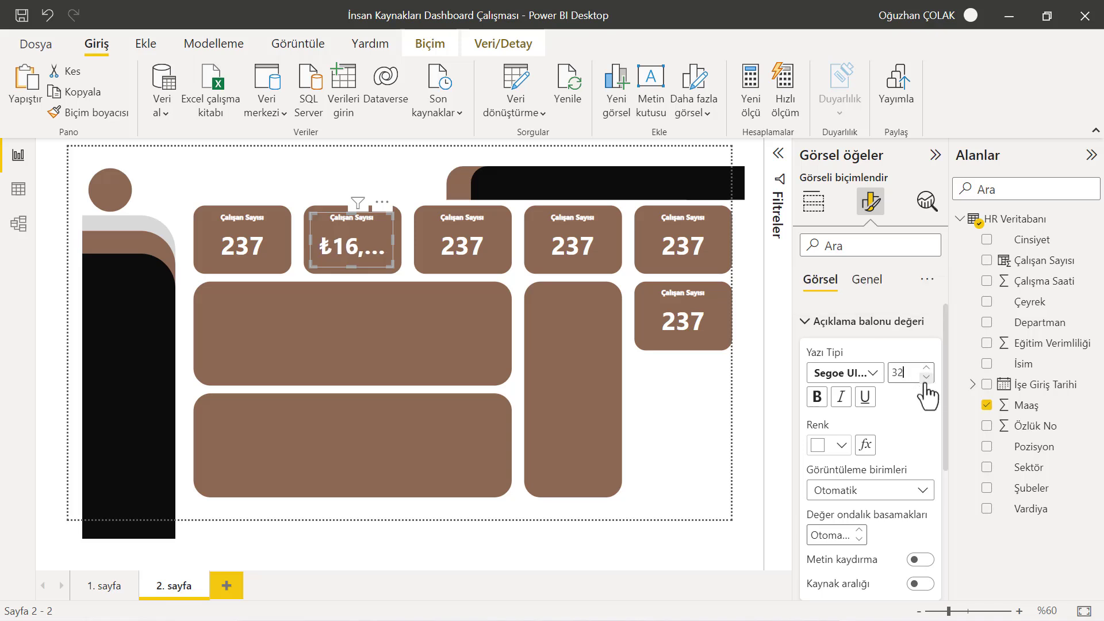
click(926, 378)
click(926, 378)
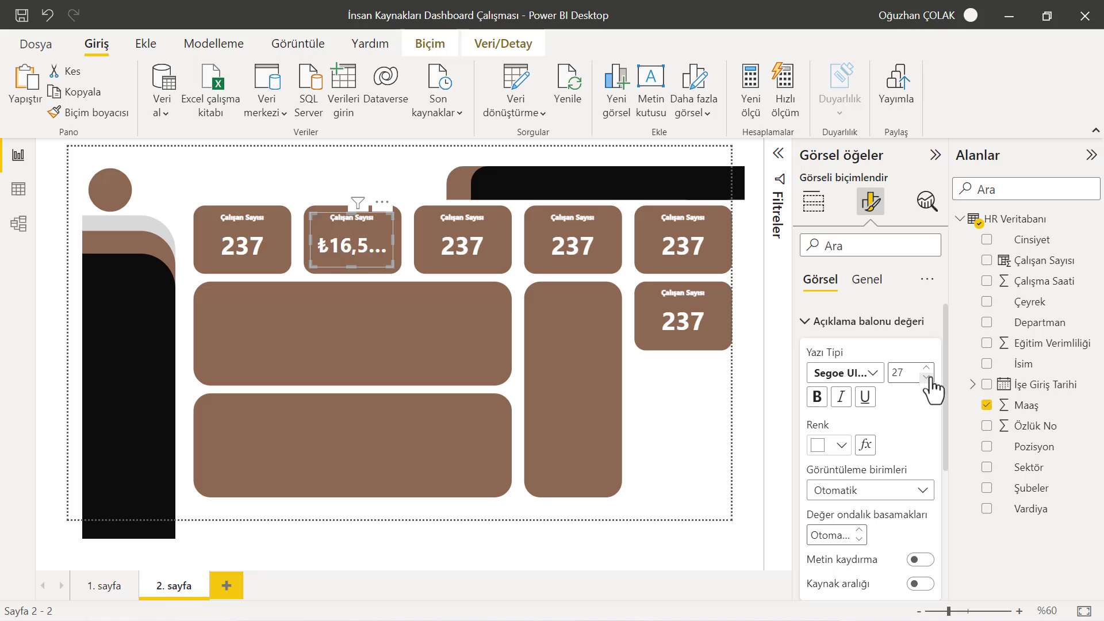
click(926, 377)
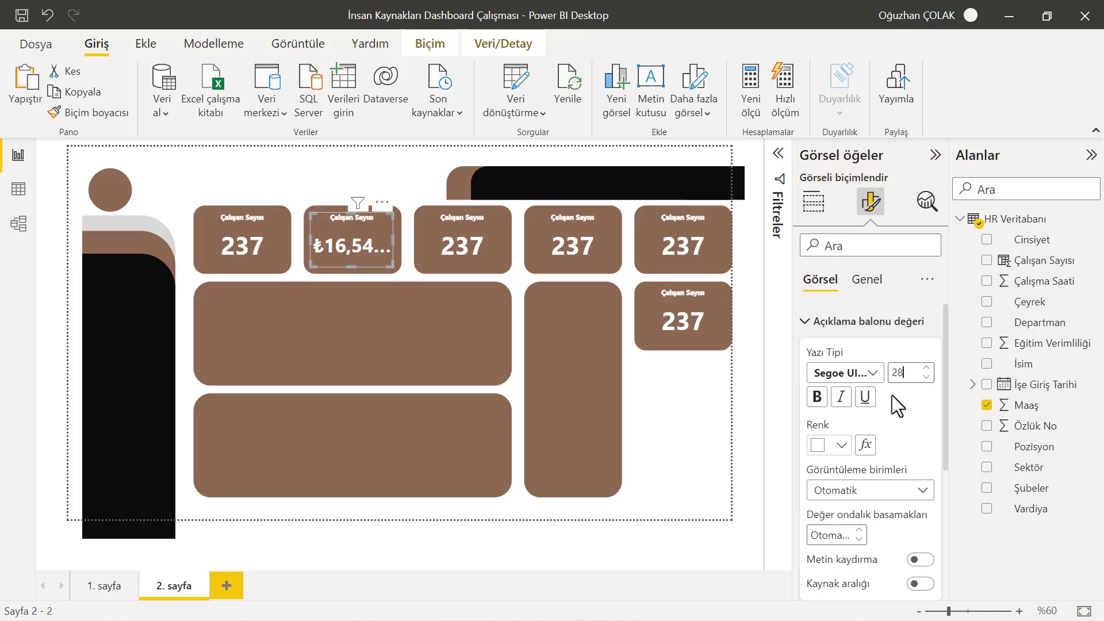
click(927, 377)
click(926, 377)
click(927, 377)
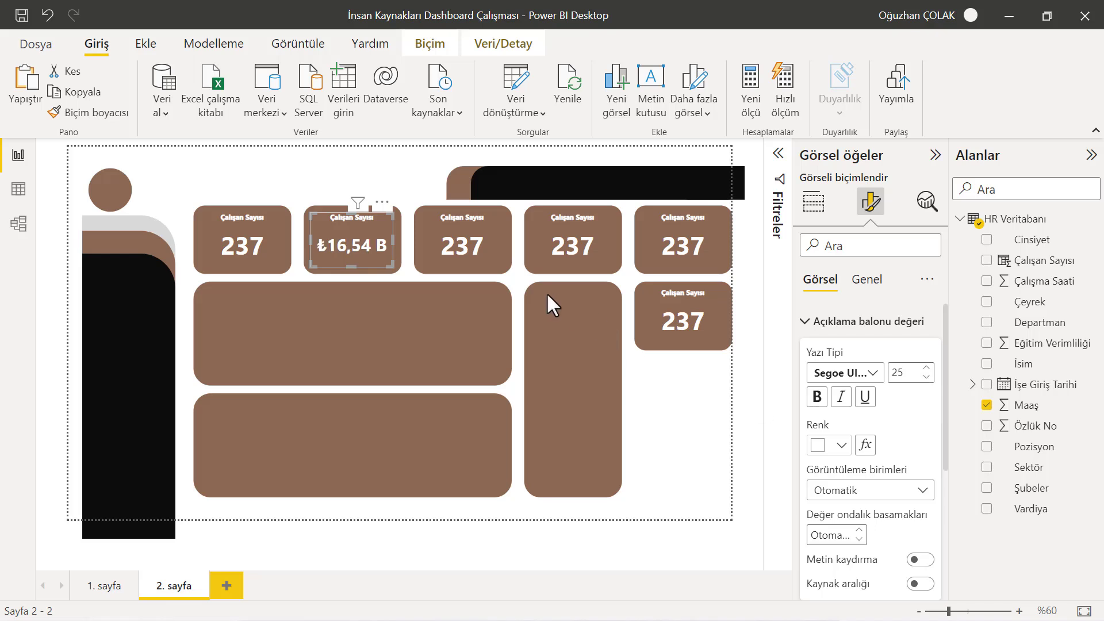
click(643, 547)
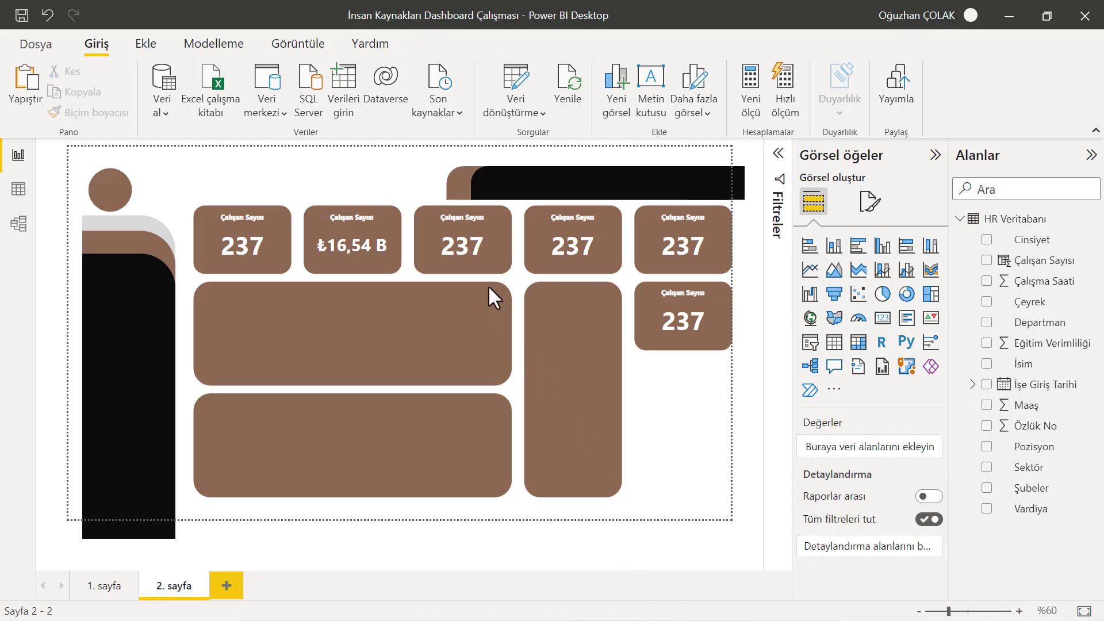
Replace the third card's field with Eğitim Verimliliği, summarized as Ortalama (average)
click(488, 224)
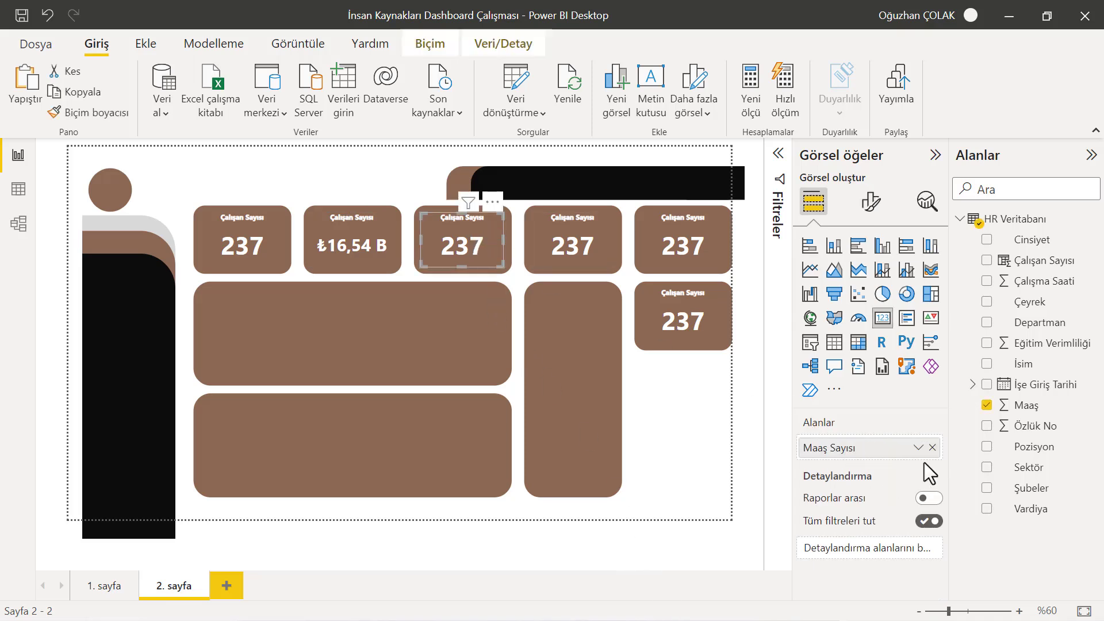
click(933, 448)
drag(1033, 347, 884, 444)
click(918, 448)
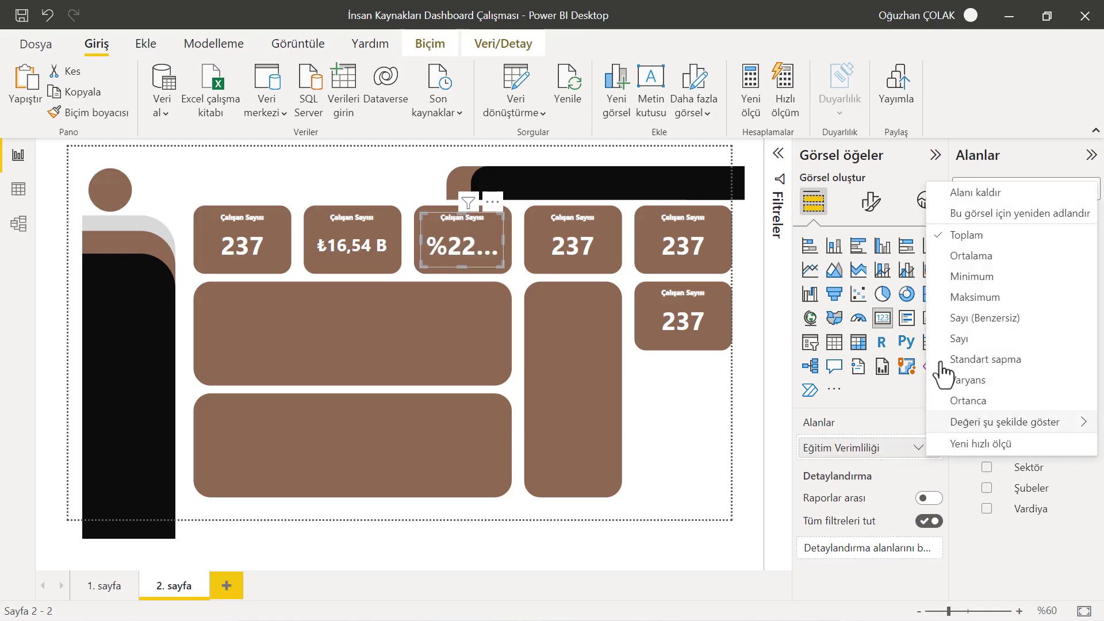
click(963, 257)
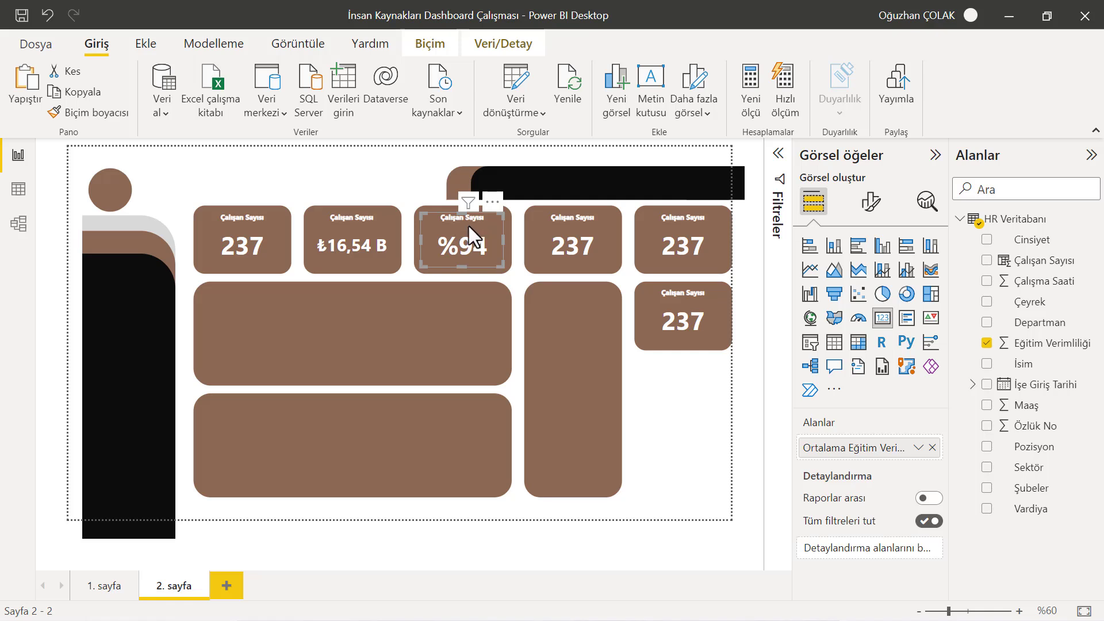
Retitle the second card as Ort Maaş
click(350, 222)
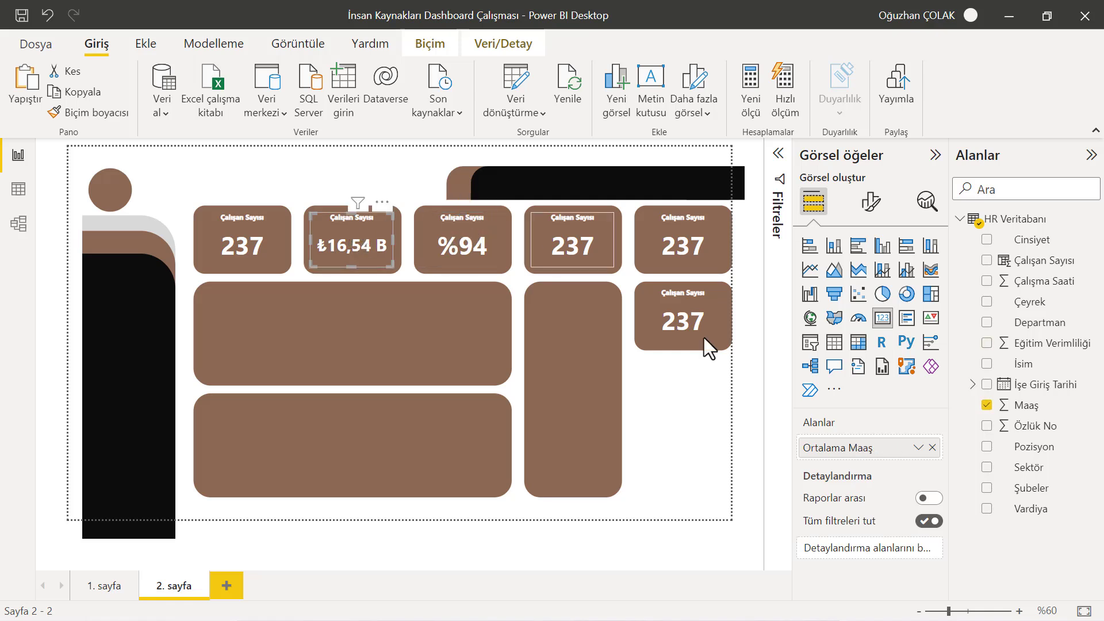
click(871, 201)
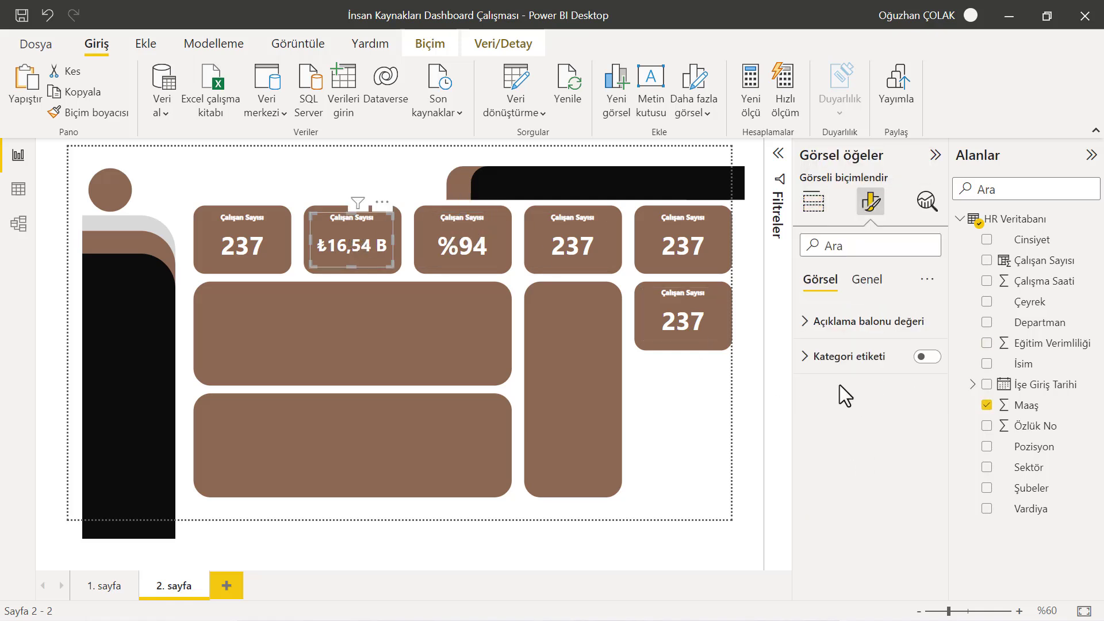
click(865, 280)
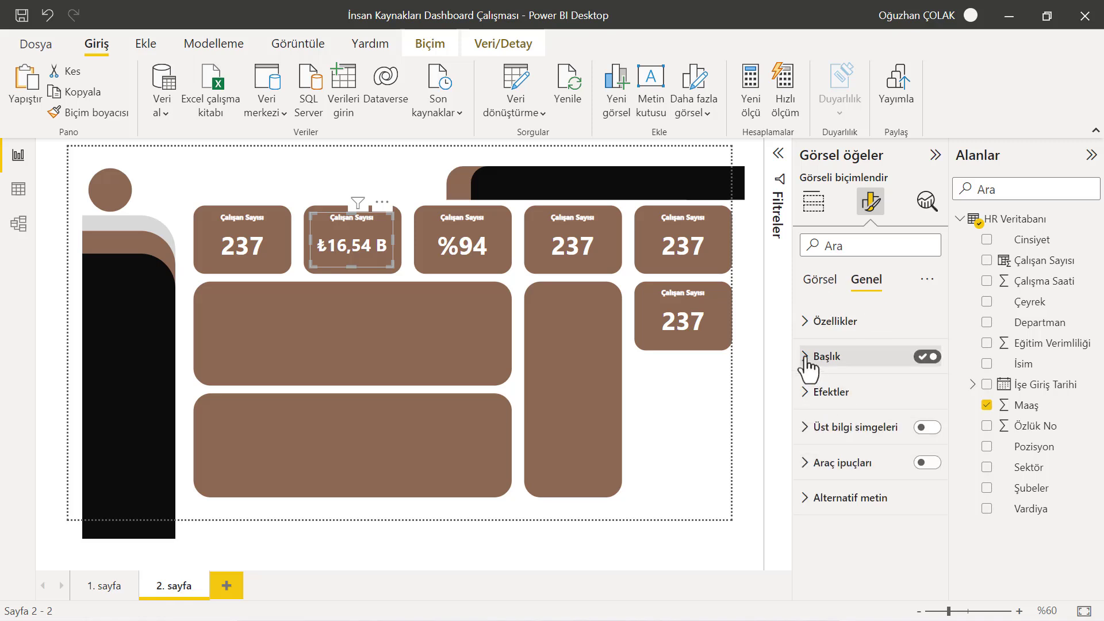
click(839, 358)
drag(886, 408, 679, 410)
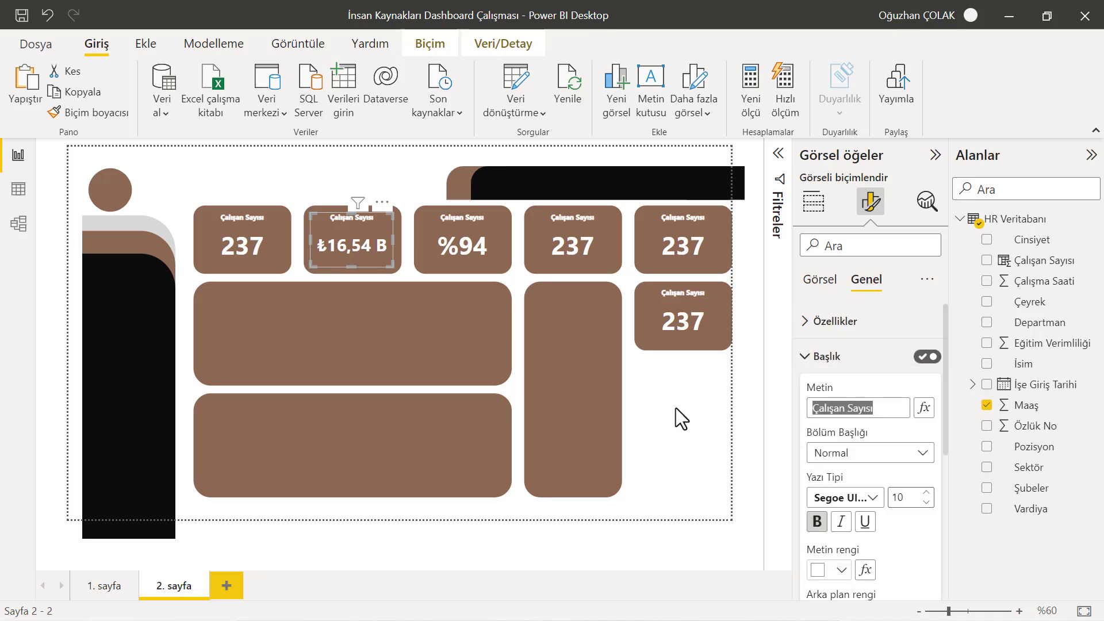
text(Ort )
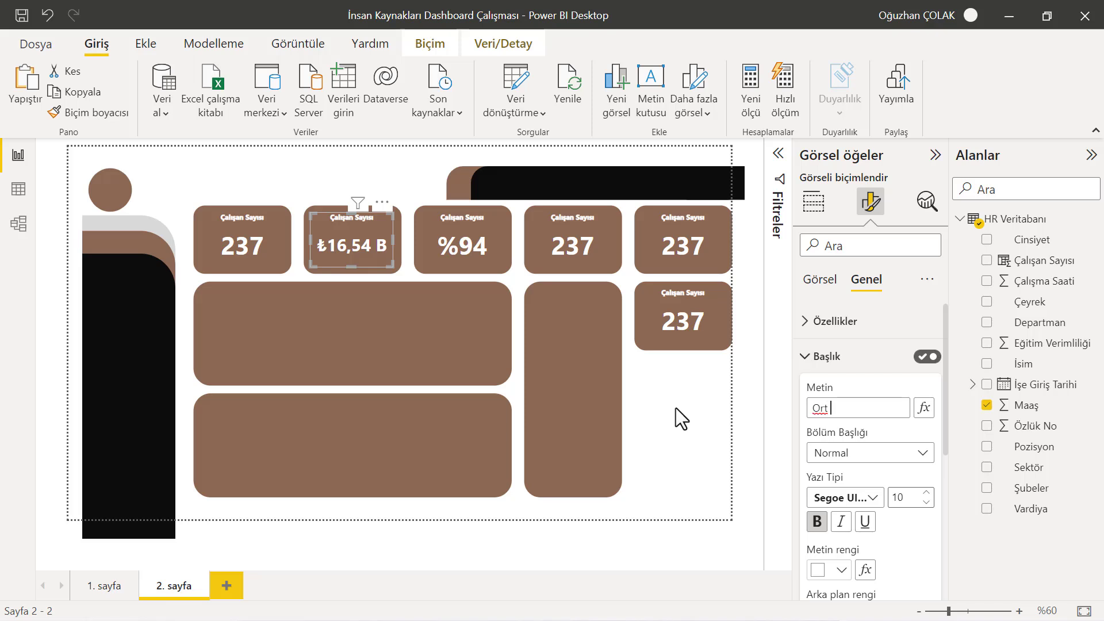
text(Maa)
Retitle the third card as Eğitim Verimliliği
click(477, 237)
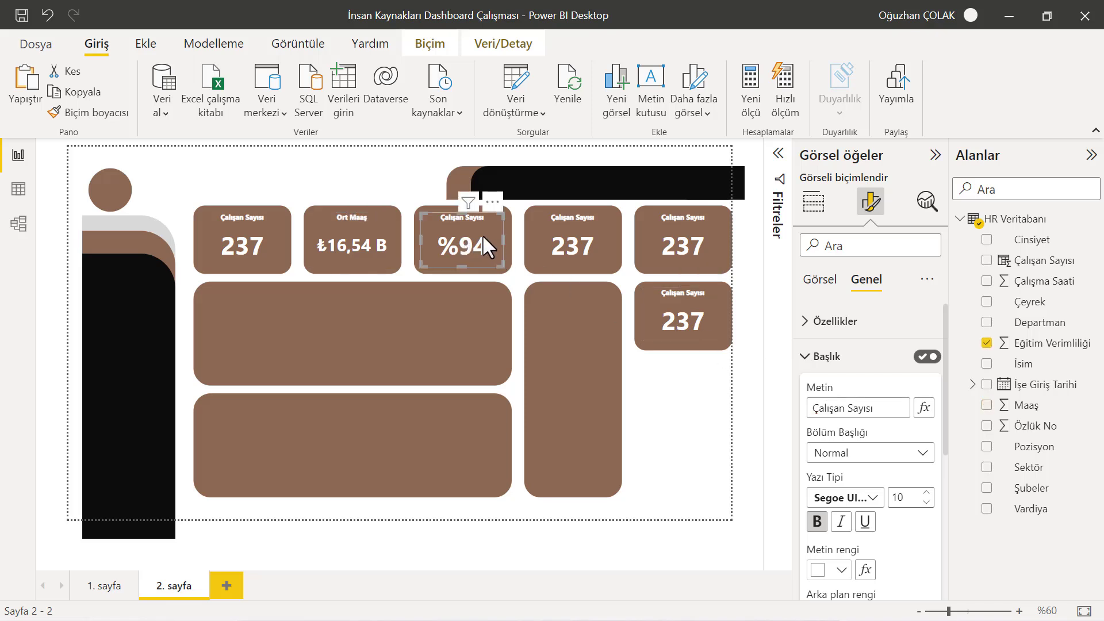
drag(892, 409, 763, 400)
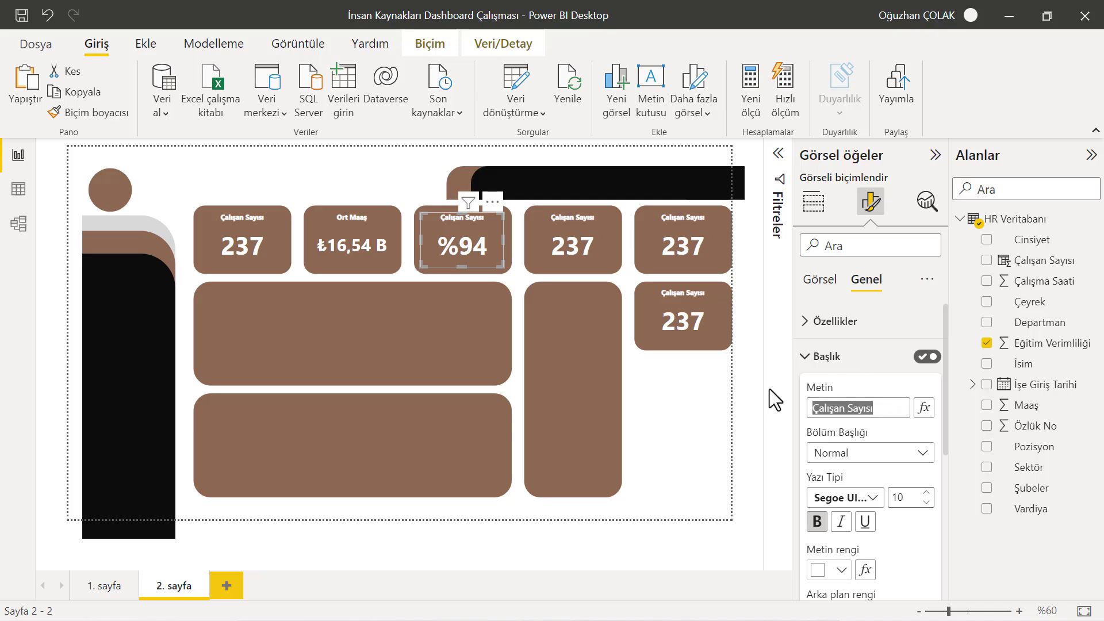
text(Eğitim Ver)
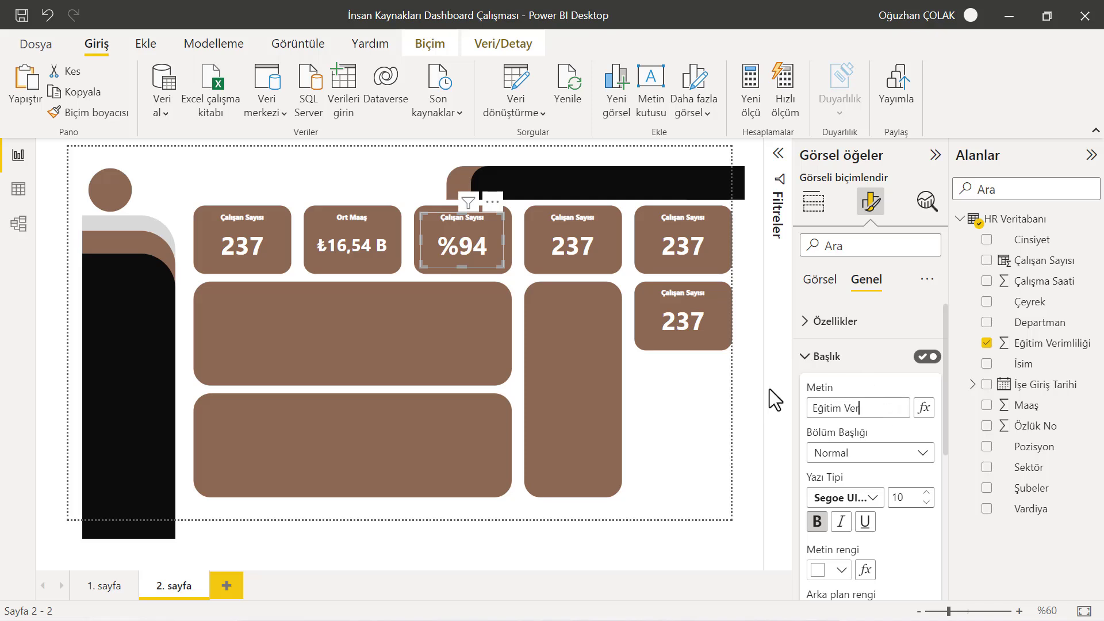
text(imliliği)
Replace the fourth card's field with Çalışma Saati, summarized as Ortalama (average)
click(572, 244)
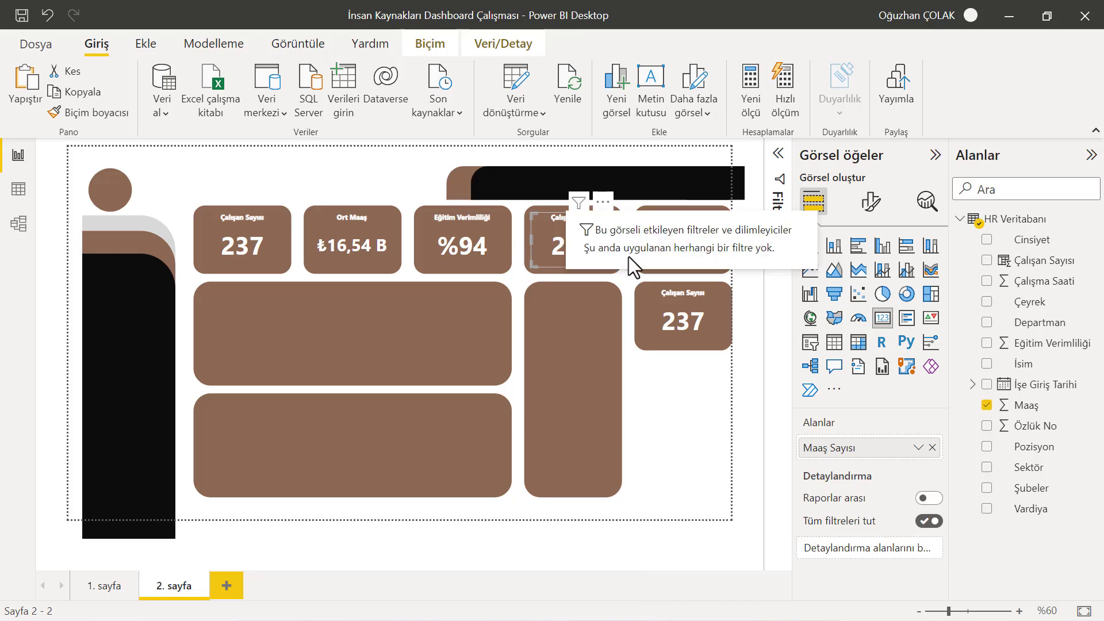
click(932, 447)
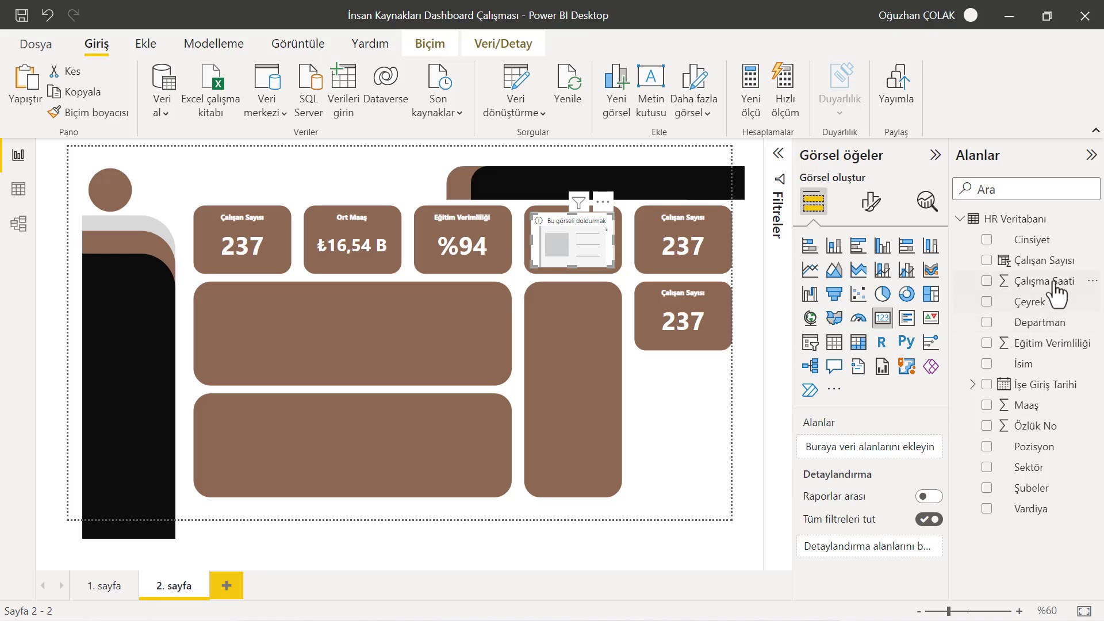
drag(1053, 282, 875, 448)
click(919, 448)
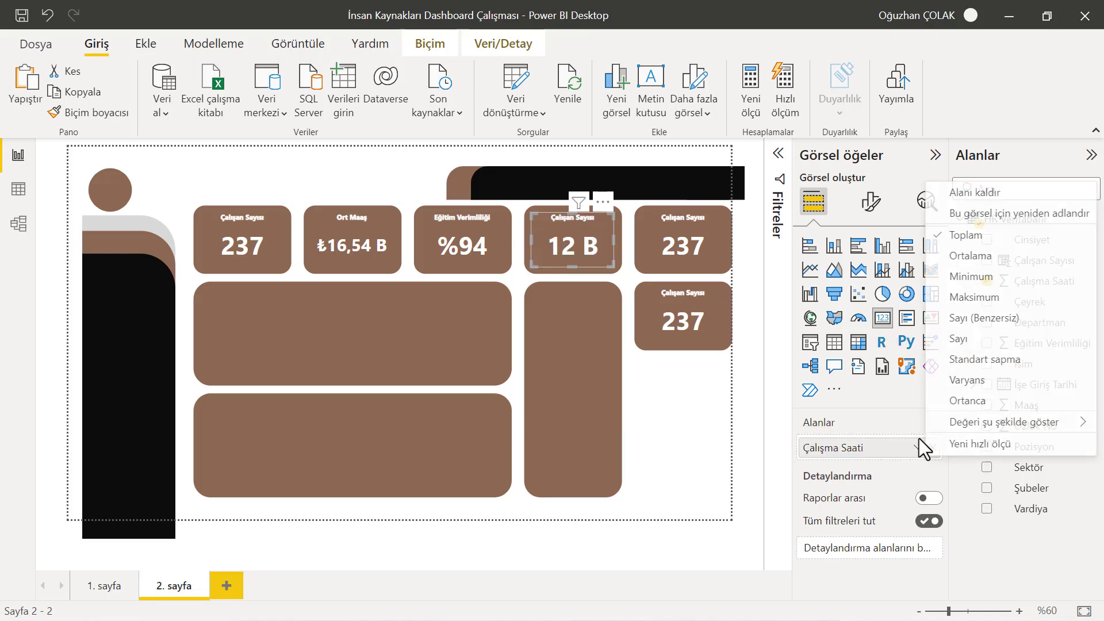
click(975, 257)
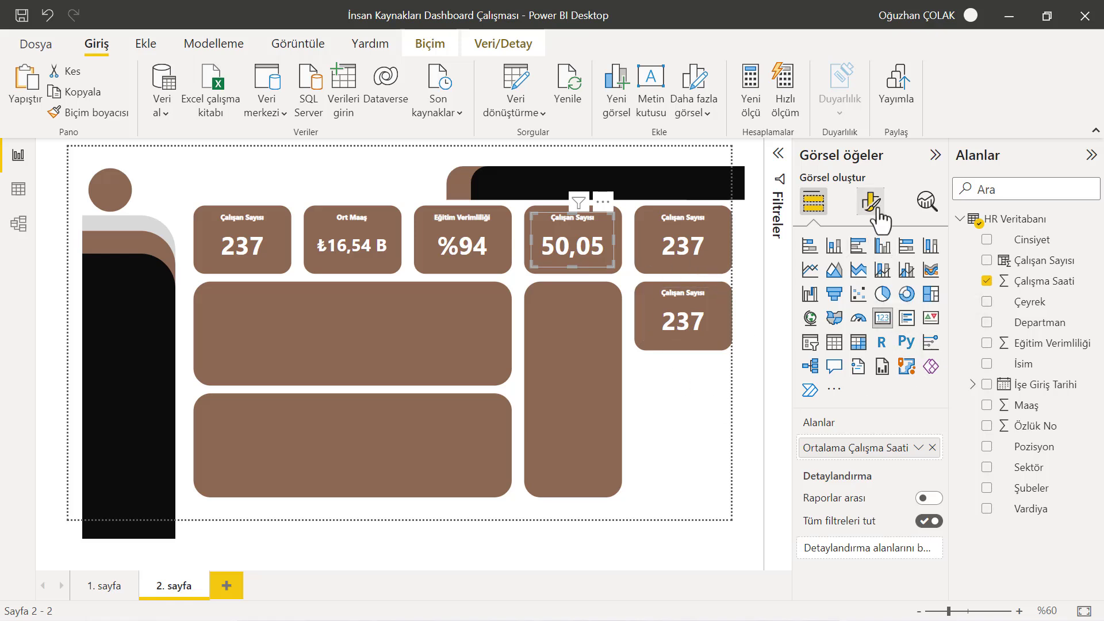
Reduce the fourth card's callout value font size to 34
click(806, 321)
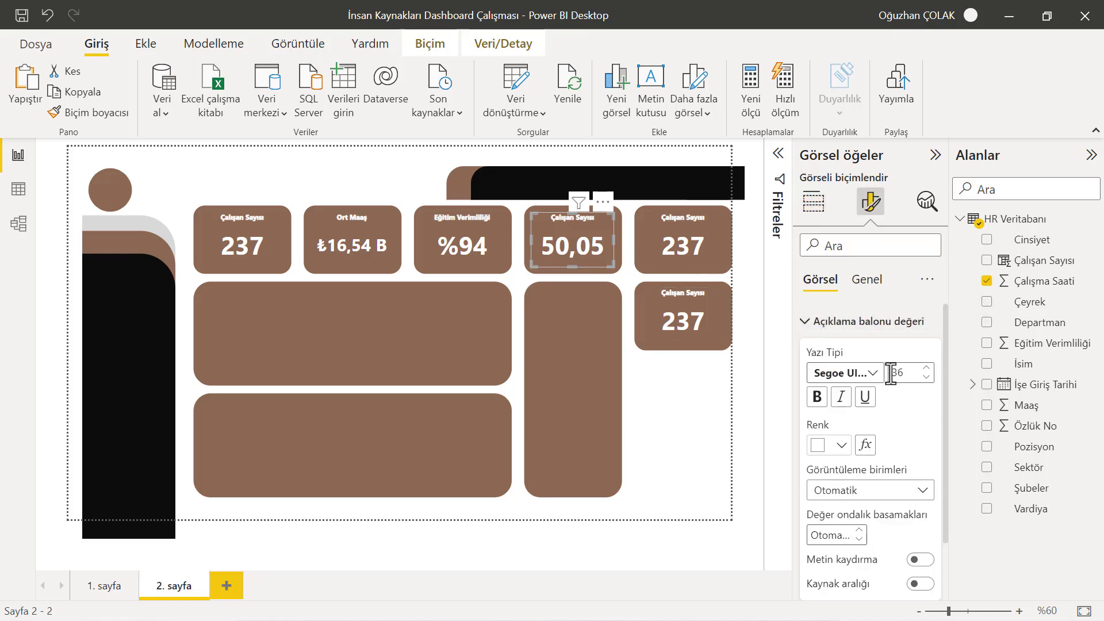
scroll(893, 495, down, 1)
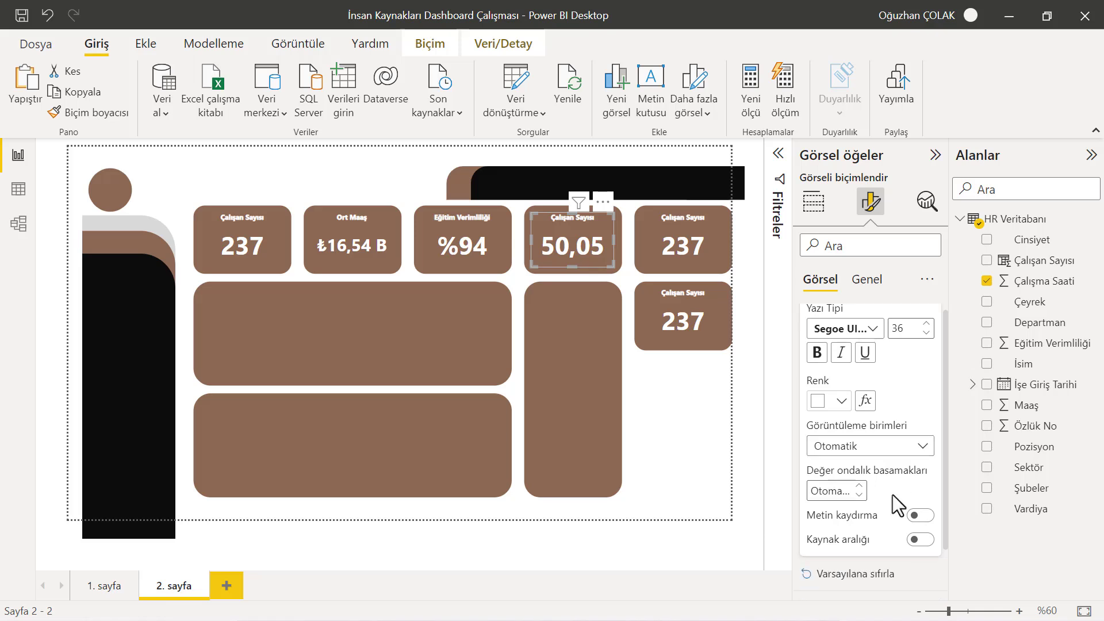
scroll(895, 495, up, 1)
click(927, 378)
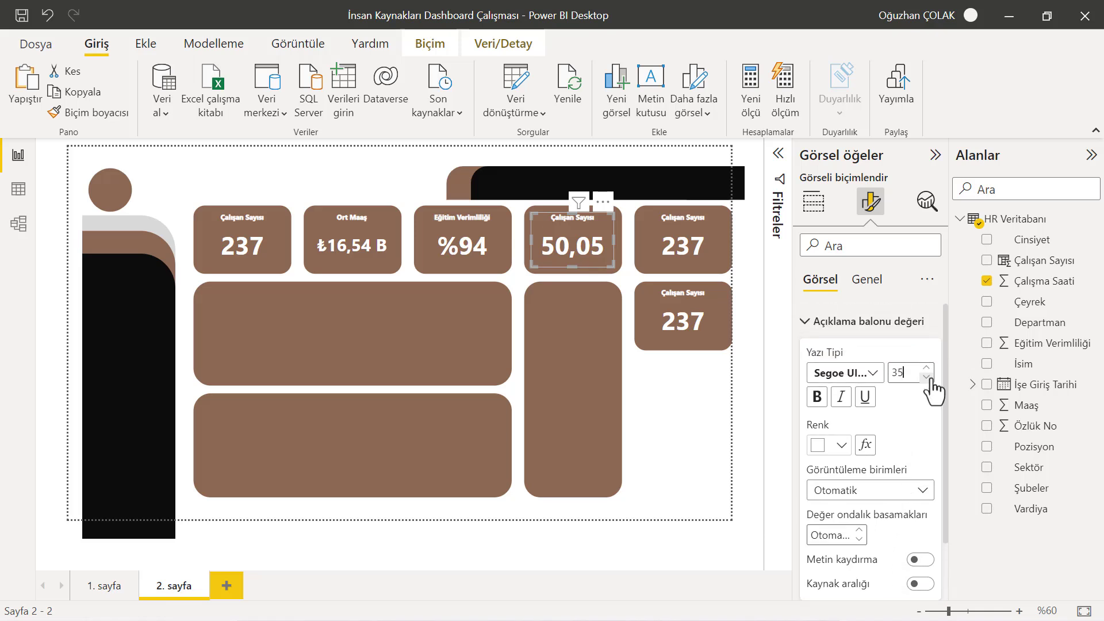
click(927, 378)
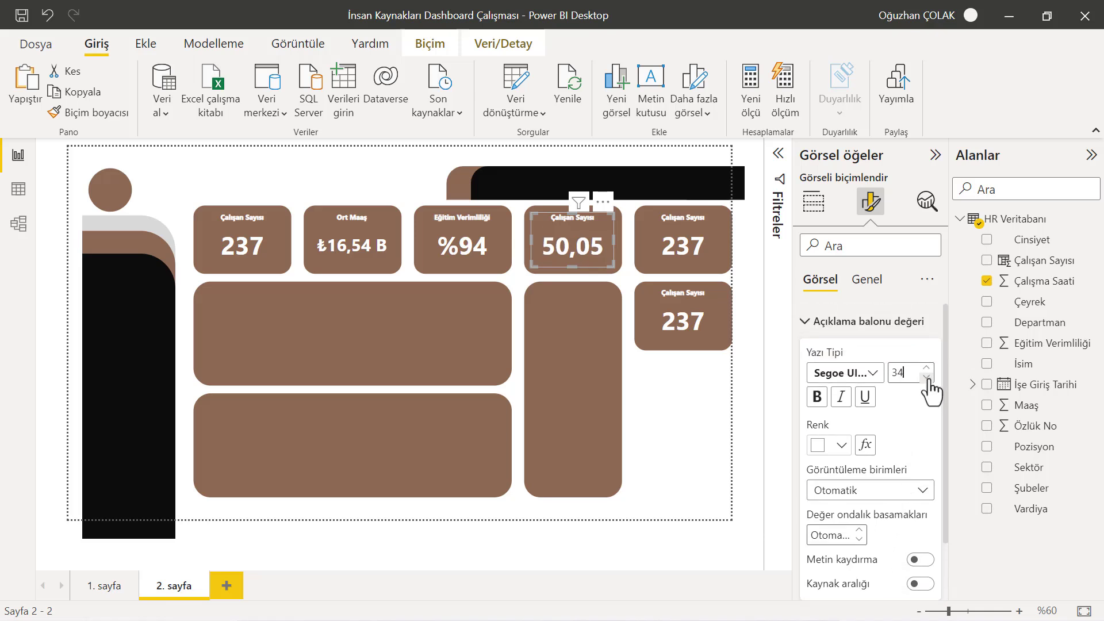
click(805, 321)
Retitle the fourth card as Ort Çalışma Saati
click(866, 280)
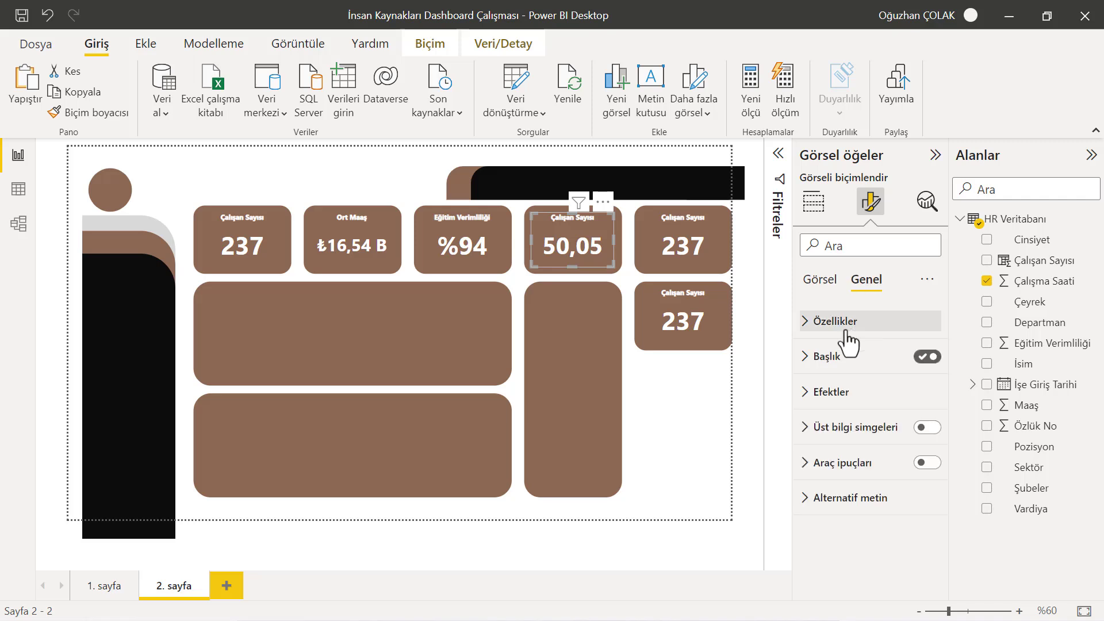
click(819, 356)
drag(875, 408, 745, 410)
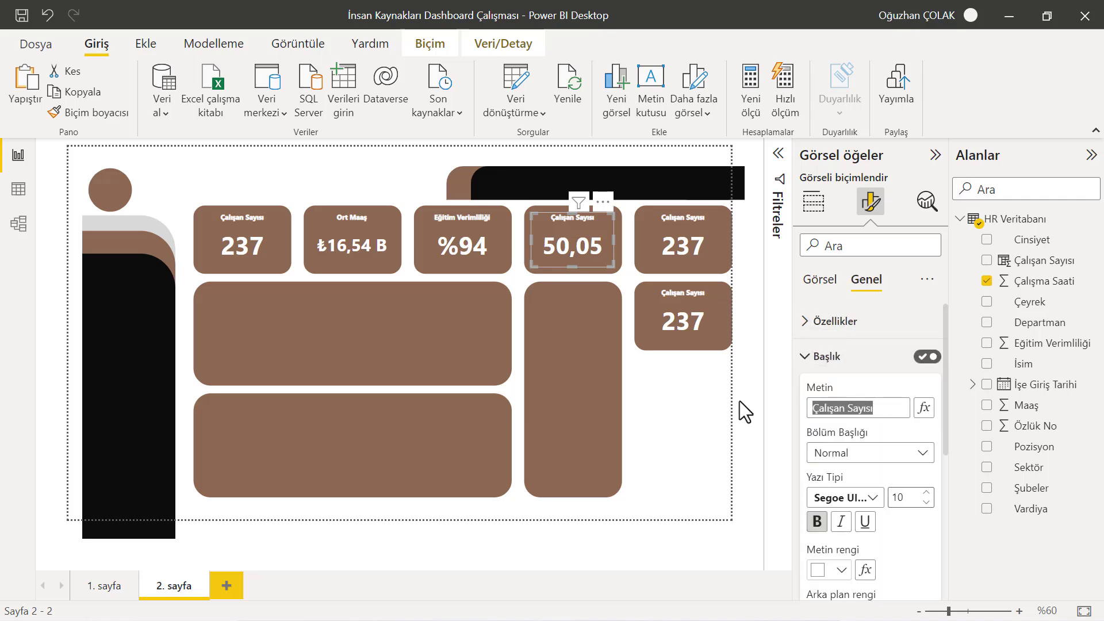
text(Ort Çal)
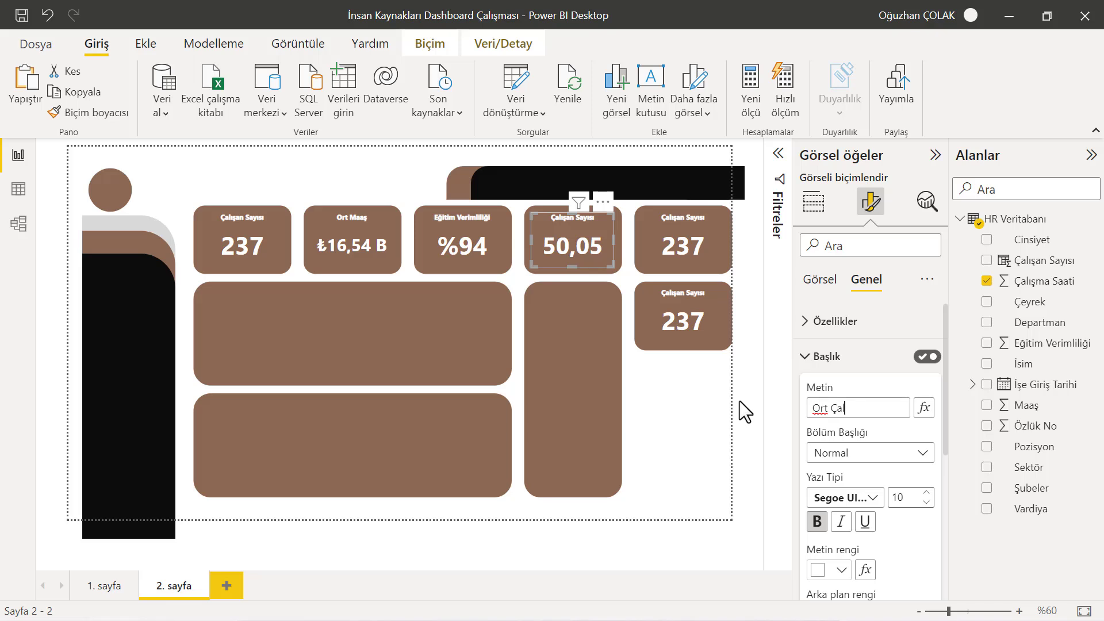
text(ışma Saati)
click(709, 408)
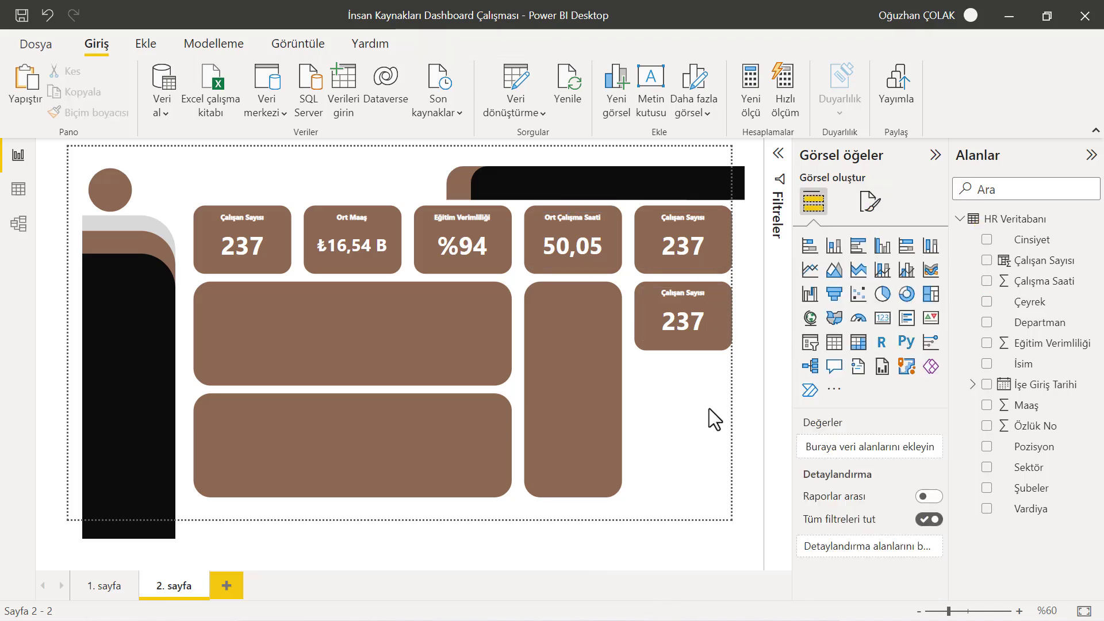
Replace the fifth card's field with Maaş
click(692, 240)
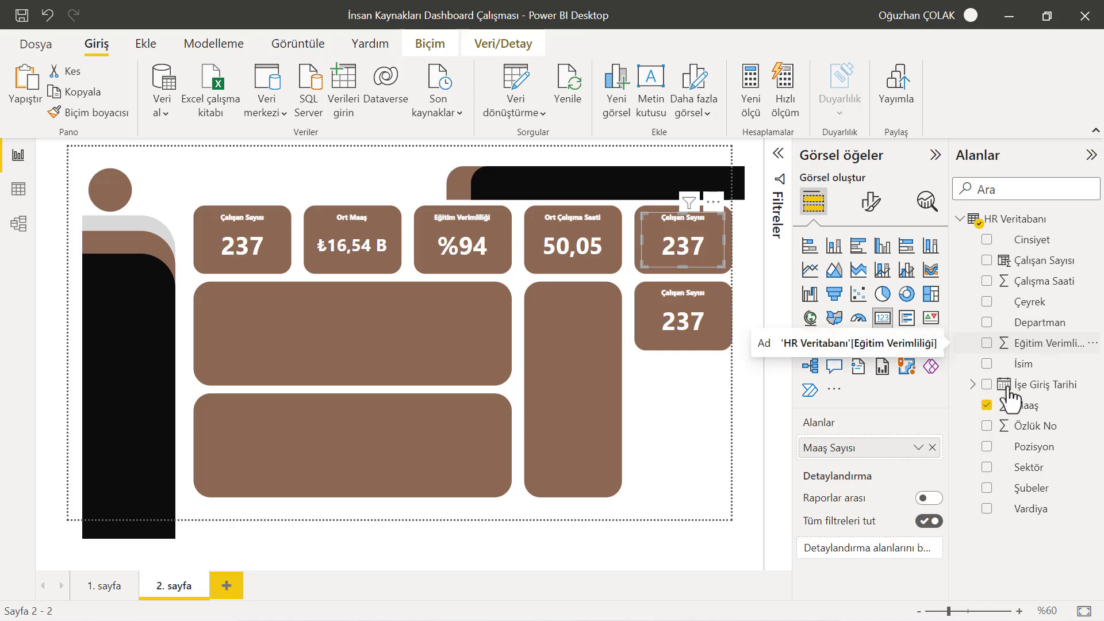
click(932, 447)
drag(1033, 403, 862, 454)
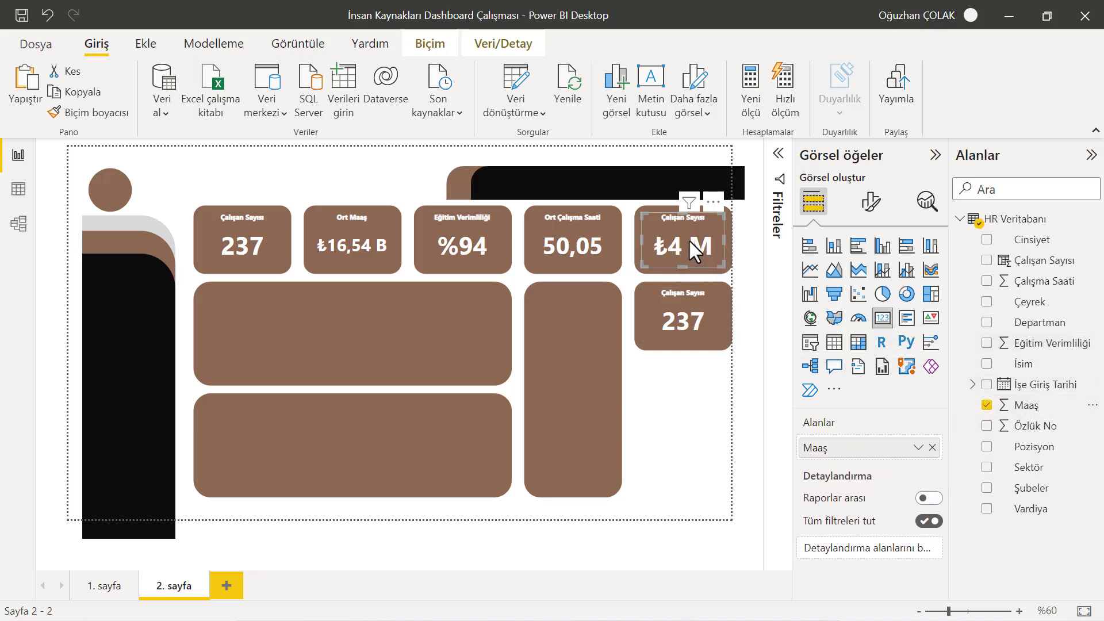
Retitle the fifth card as Toplam Maaş
click(872, 202)
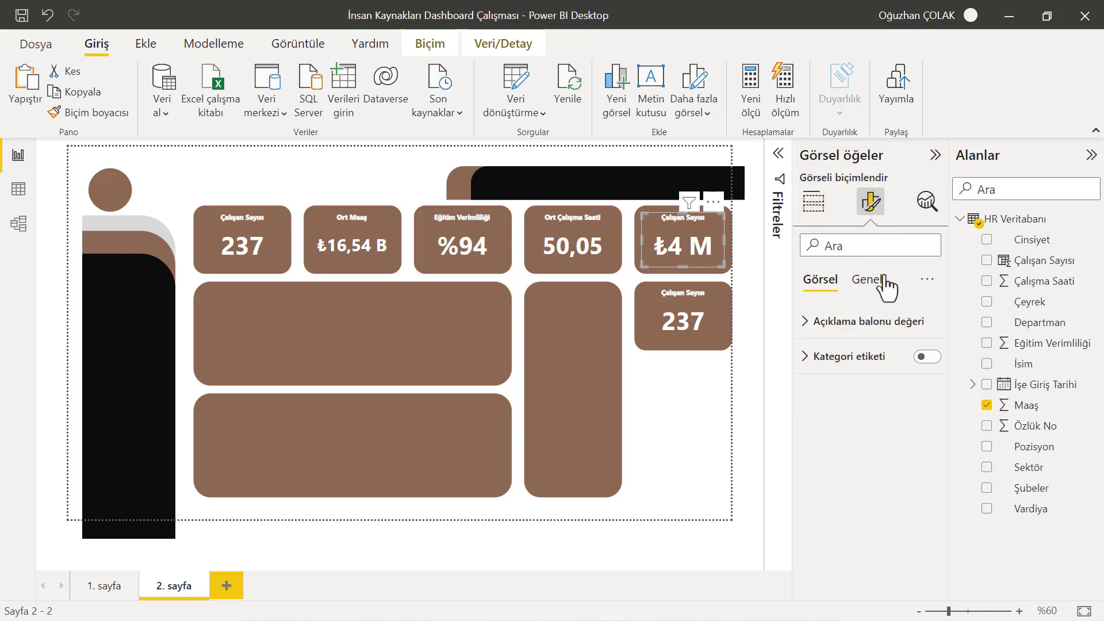
click(872, 281)
click(808, 359)
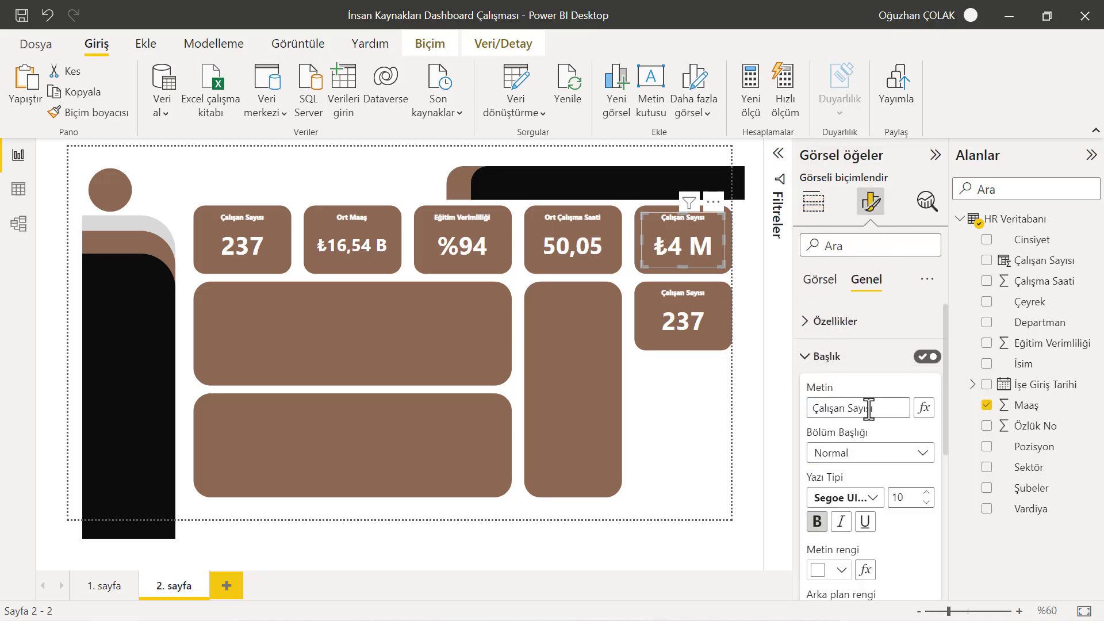
triple_click(831, 408)
text(Toplam MAaaş)
key(BackSpace)
key(BackSpace)
key(BackSpace)
key(BackSpace)
text(aaş)
click(762, 359)
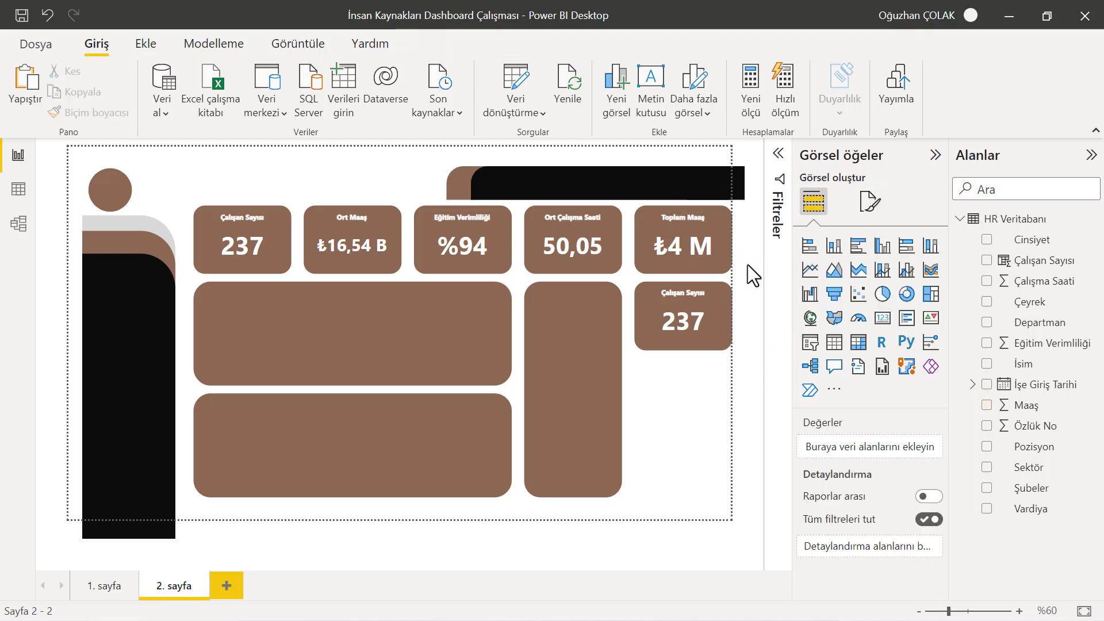
Select the sixth card on the tall tile below the top row
click(699, 317)
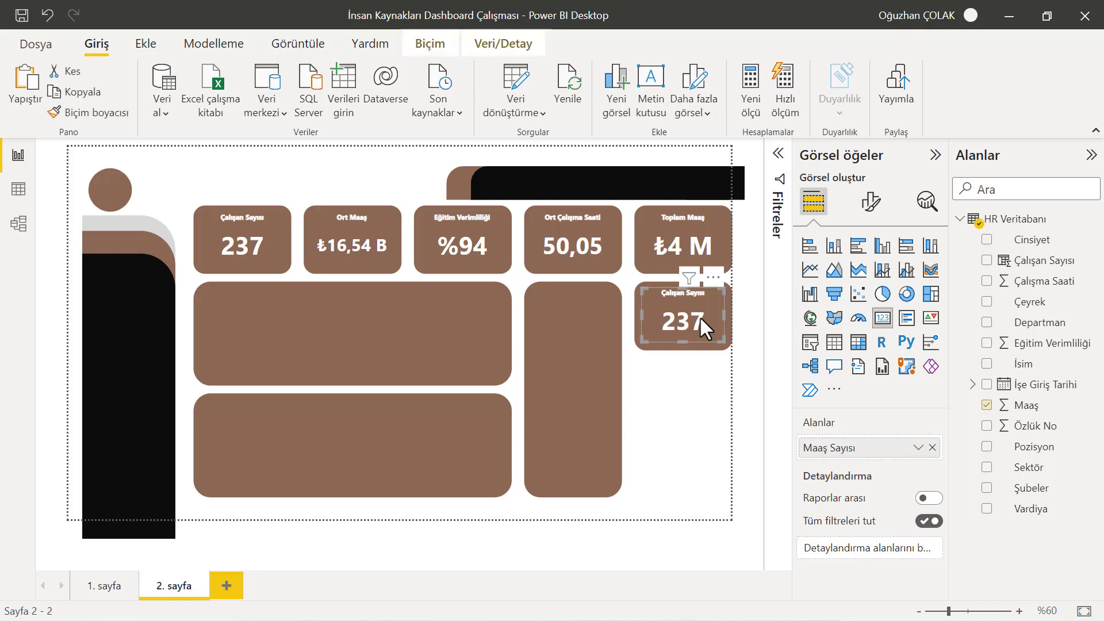